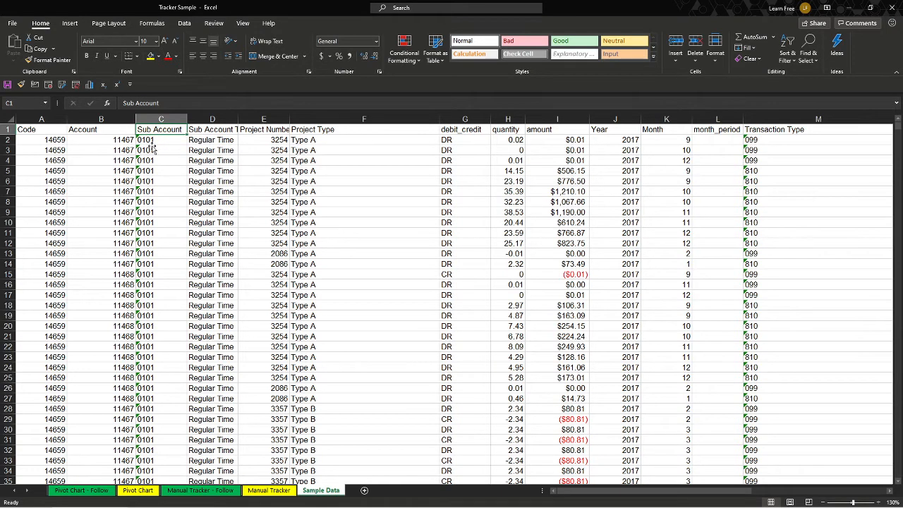
Step: Examine the project type and month tables on the Manual Tracker sheet, including their categories, amounts and total rows
key(ctrl+Page_Up)
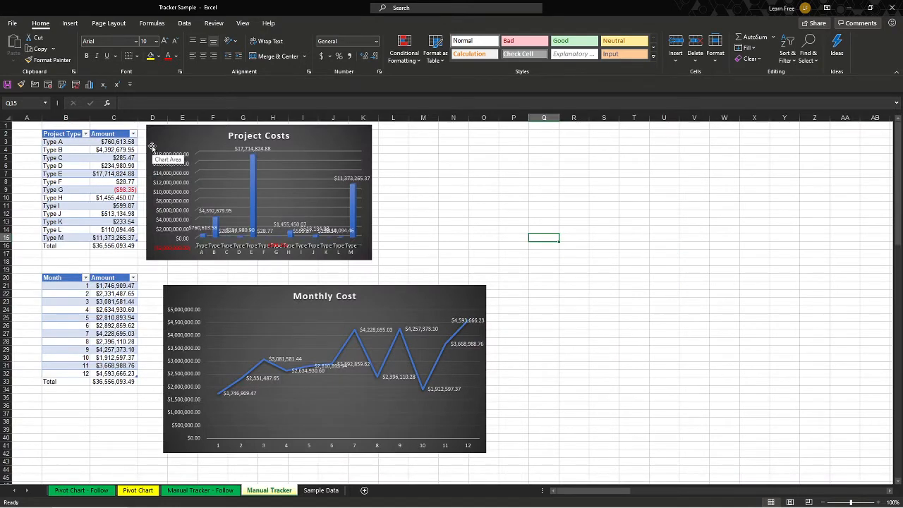
key(ctrl+Page_Up)
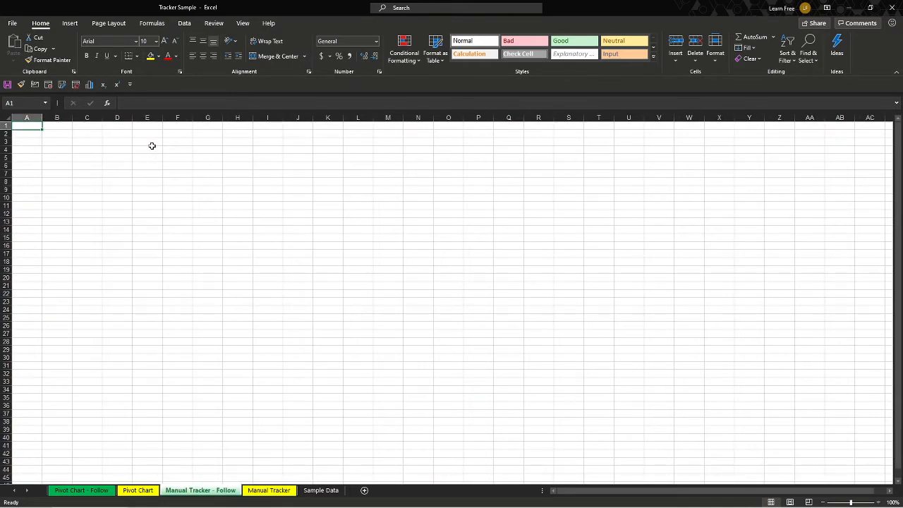
key(ctrl+Page_Up)
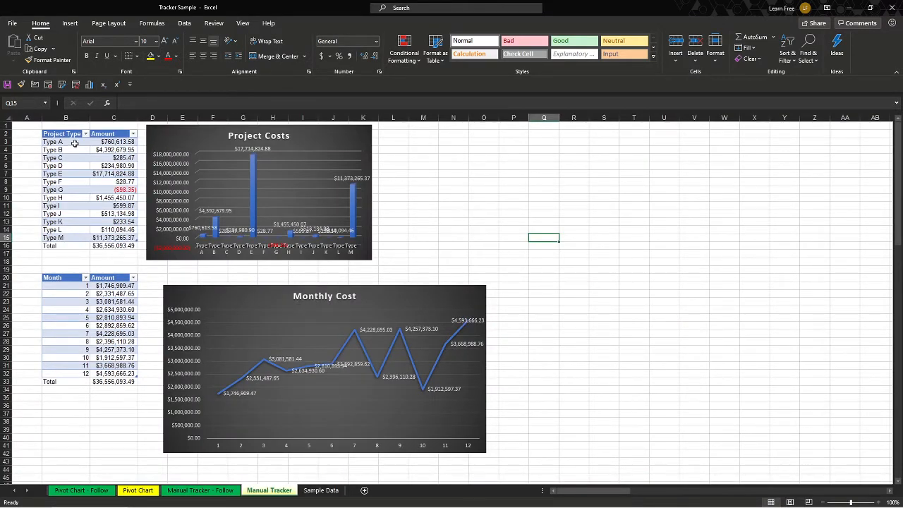
drag(74, 144, 67, 238)
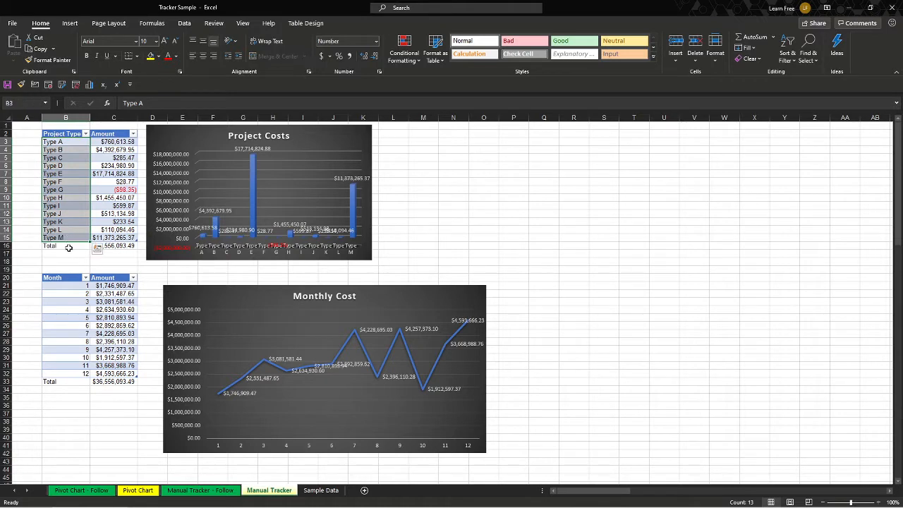
click(67, 246)
drag(66, 289, 73, 379)
click(71, 382)
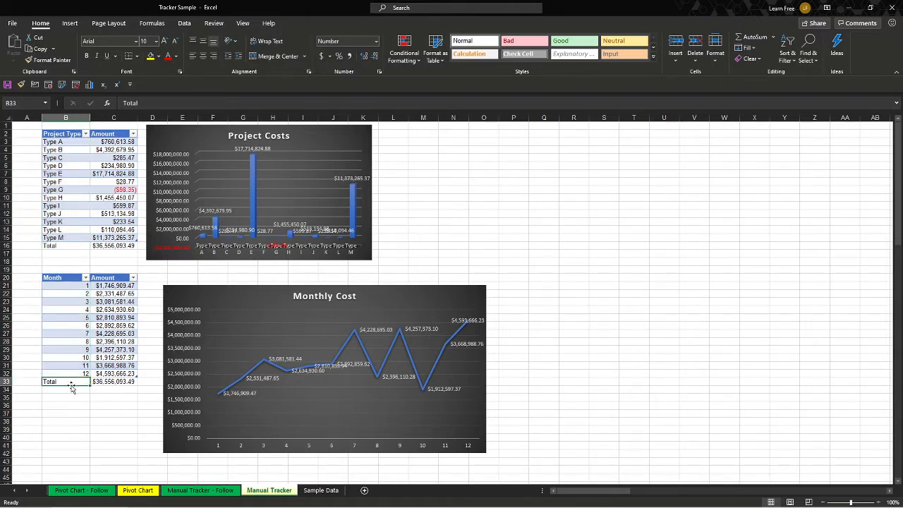
click(107, 264)
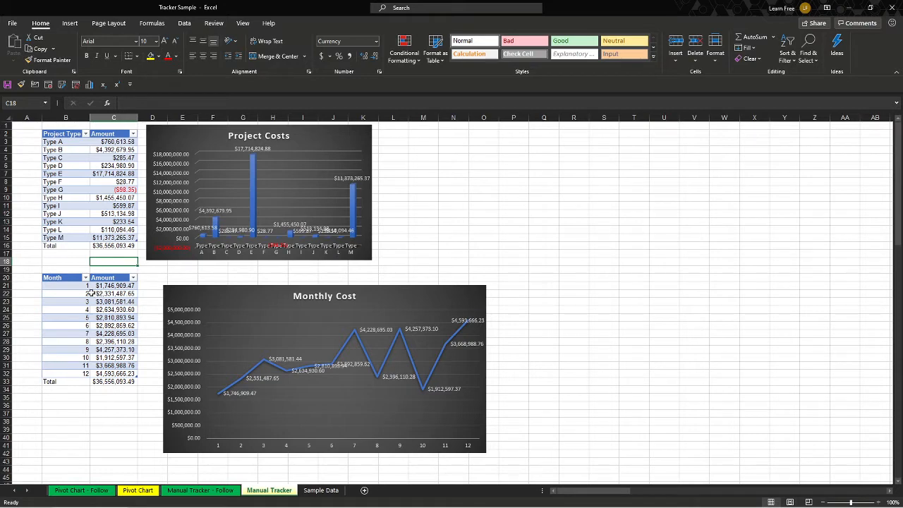
drag(78, 287, 82, 374)
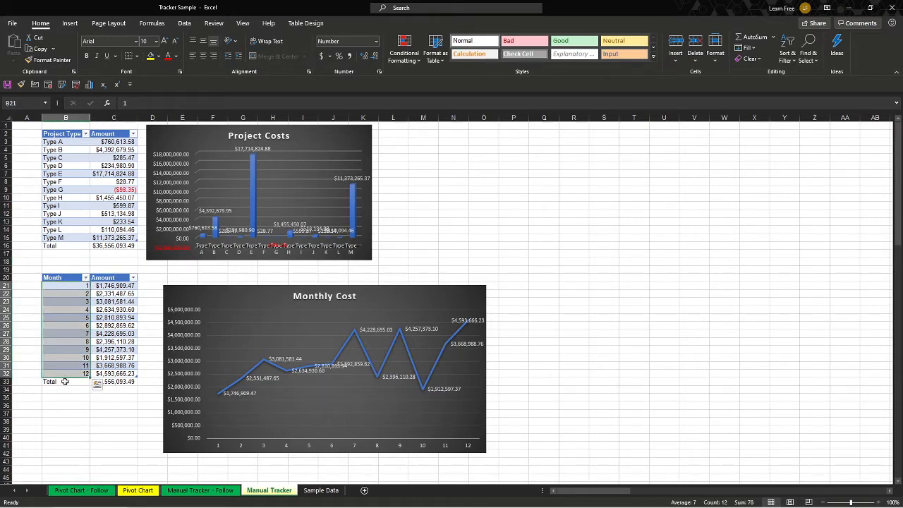
drag(74, 142, 81, 238)
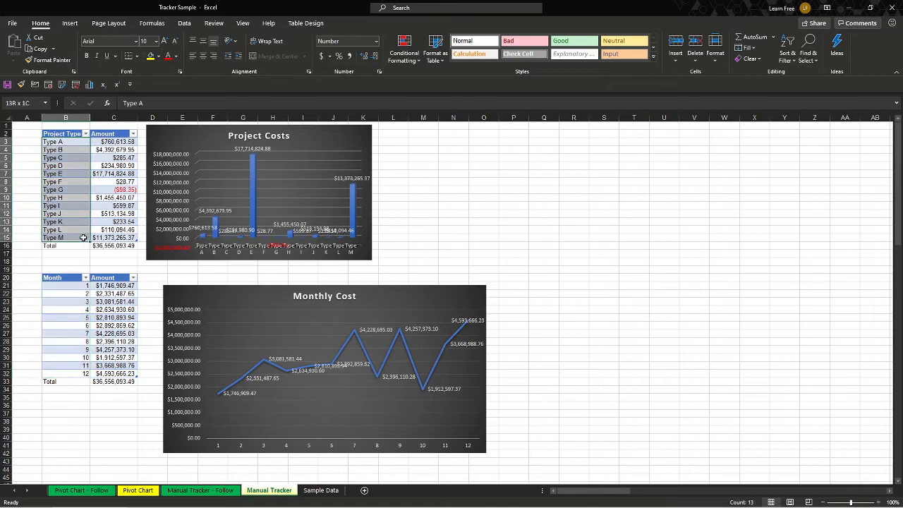
click(116, 141)
drag(117, 168, 116, 238)
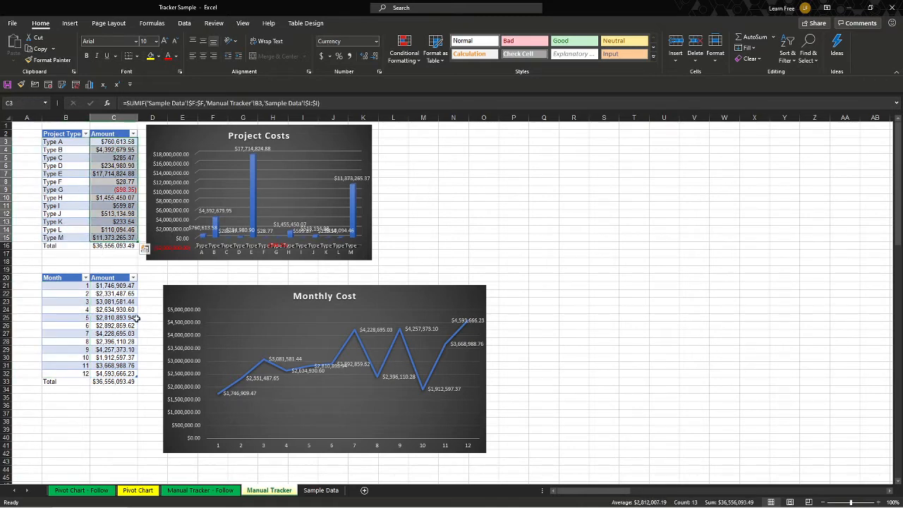
click(158, 272)
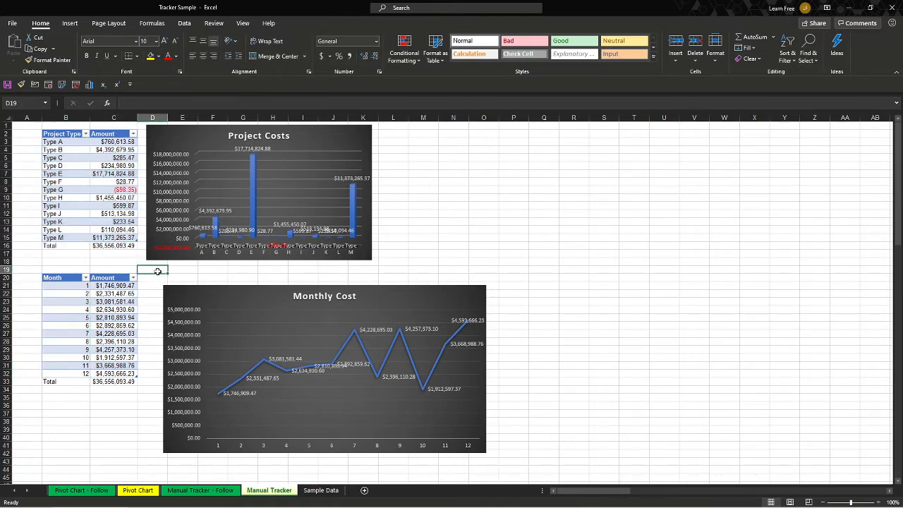
Step: Compare the Sample Data records with the amount formulas and the two charts on the Manual Tracker sheet
click(320, 490)
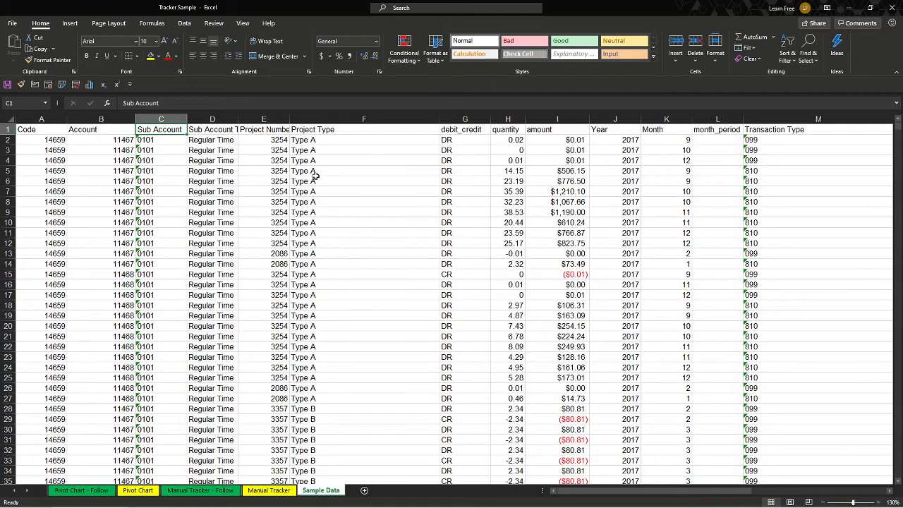
key(ctrl+Down)
key(ctrl+shift+Up)
key(ctrl+Home)
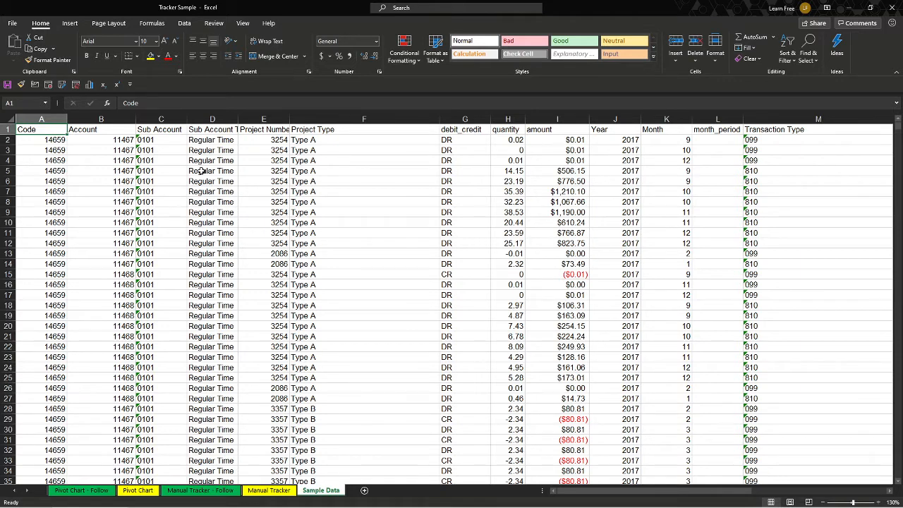
key(ctrl+Page_Up)
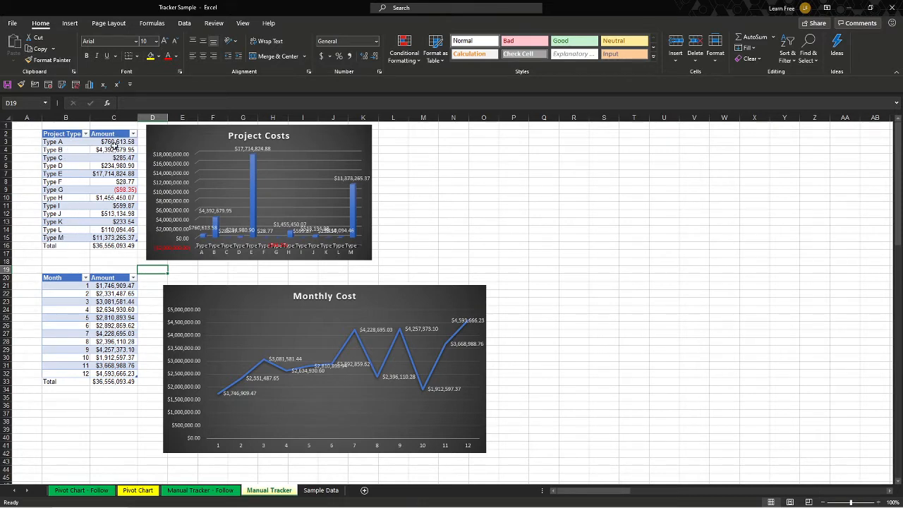
click(113, 206)
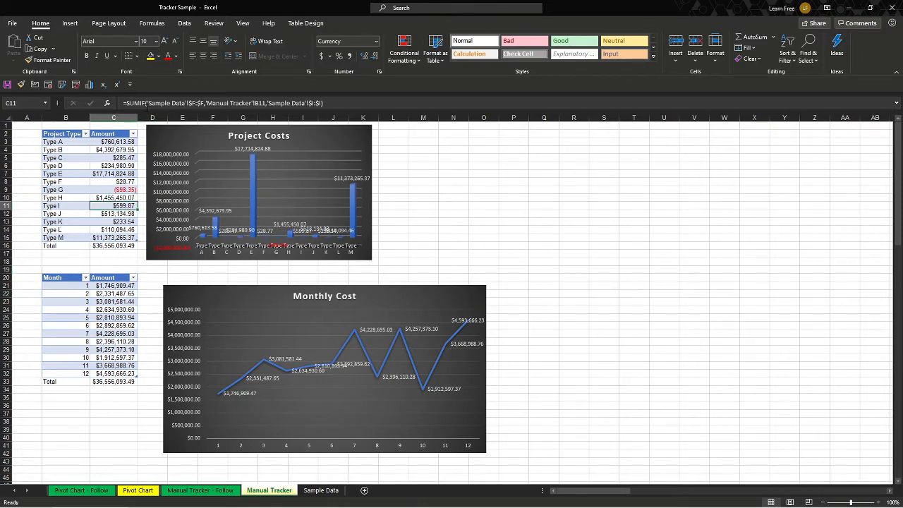
click(75, 189)
click(74, 315)
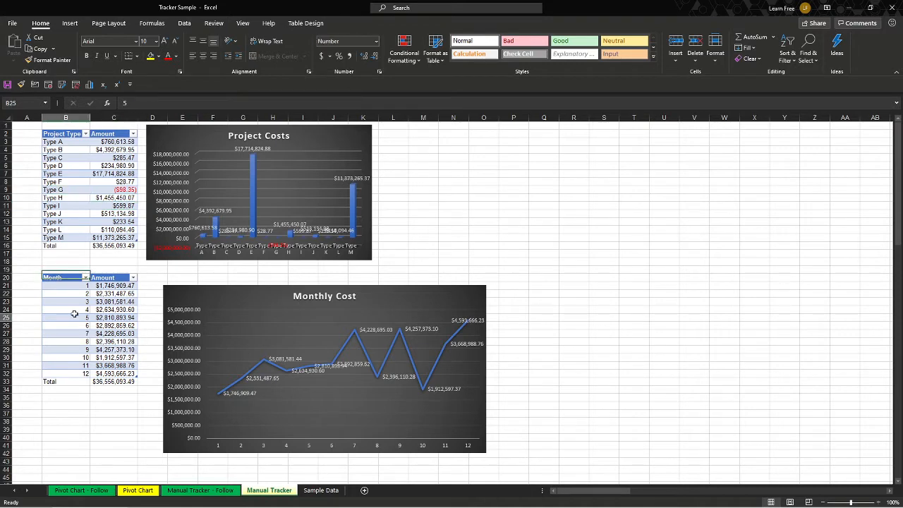
click(109, 317)
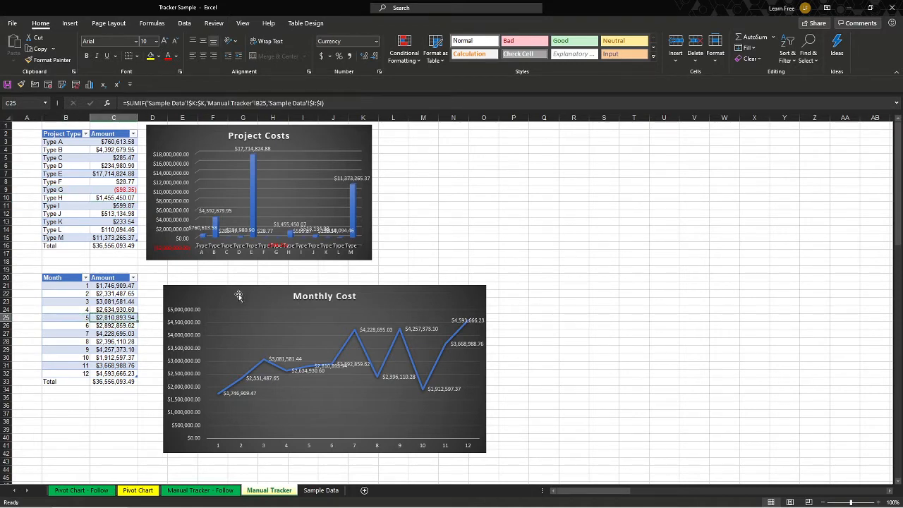
click(238, 295)
click(216, 137)
click(101, 179)
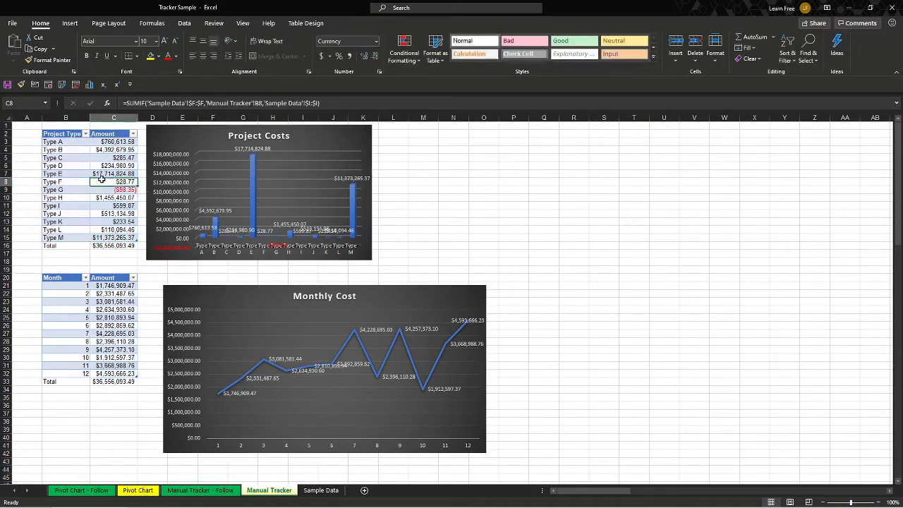
Step: Copy the full Project Type column, including its header, from Sample Data to cell B3 of the Manual Tracker - Follow sheet
click(322, 491)
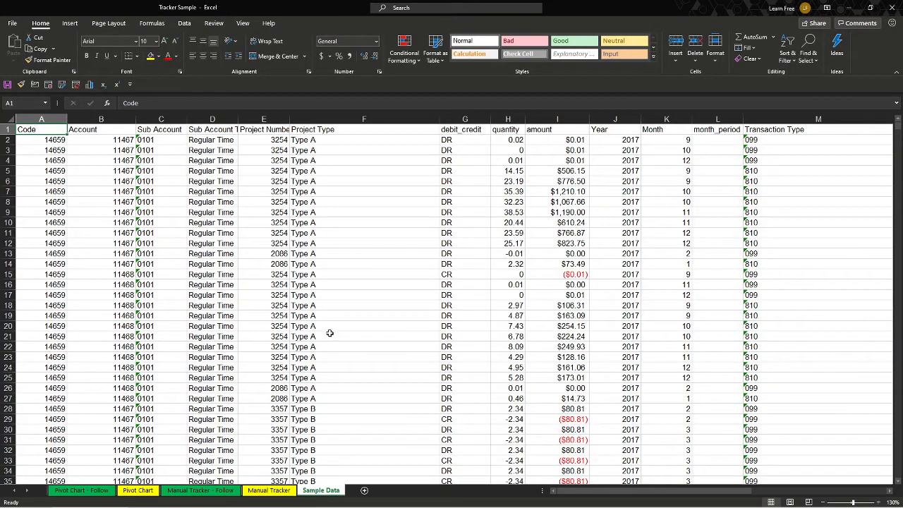
click(310, 130)
key(ctrl+shift+Down)
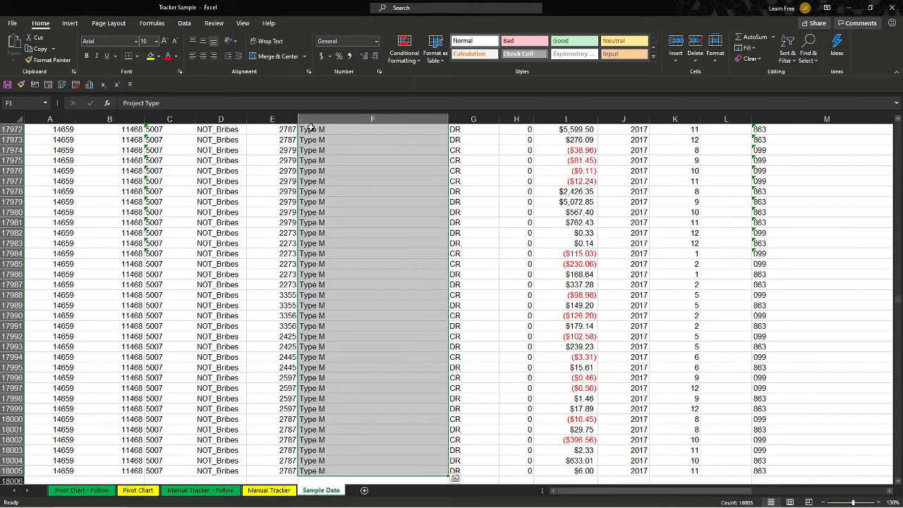
key(ctrl+Up)
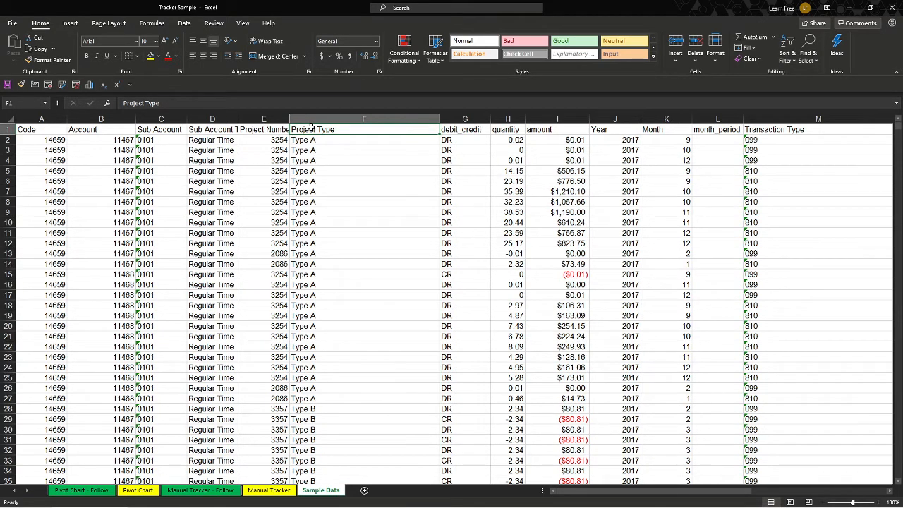
key(ctrl+shift+Down)
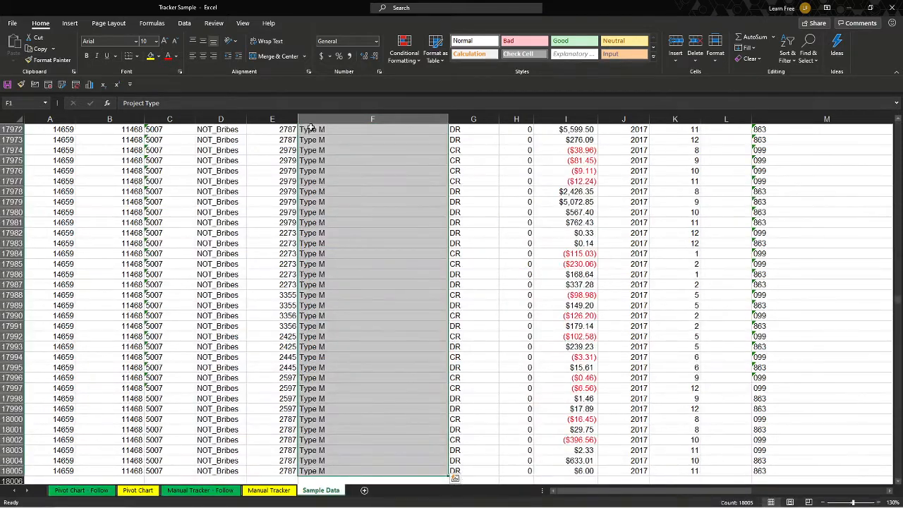
key(ctrl+c)
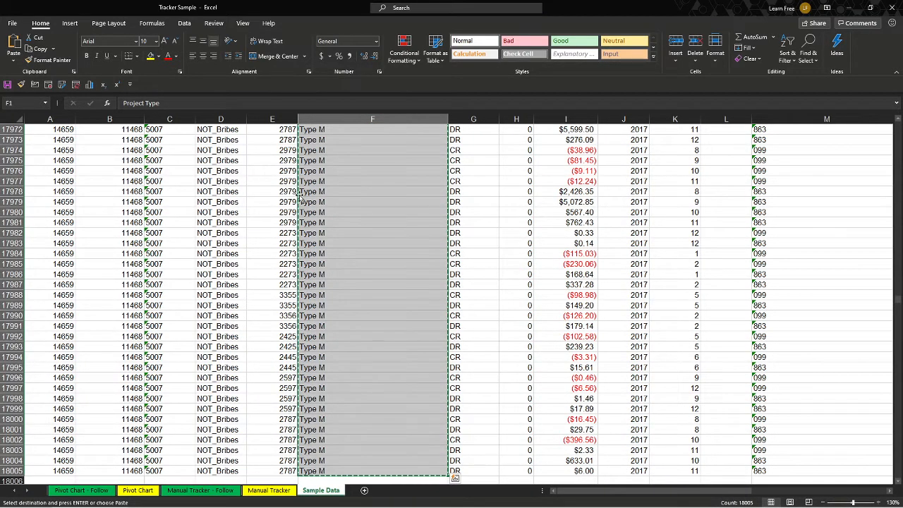
click(223, 490)
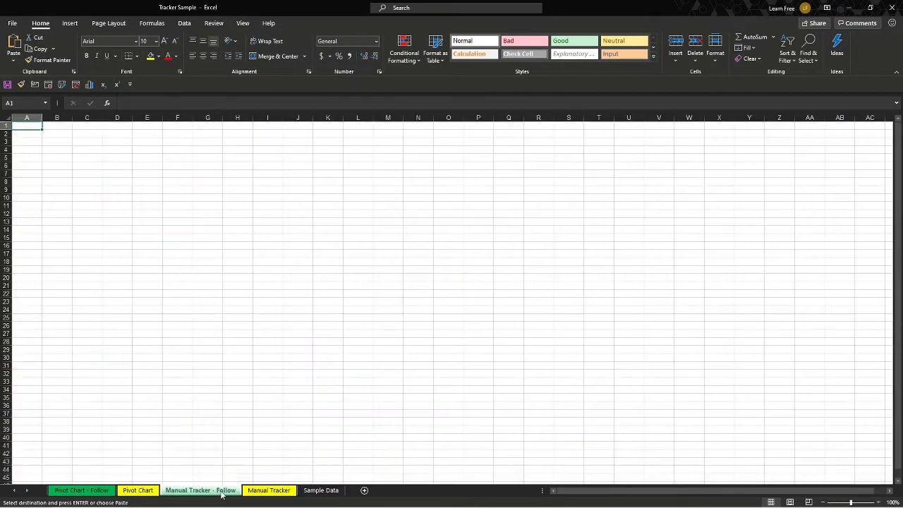
click(61, 142)
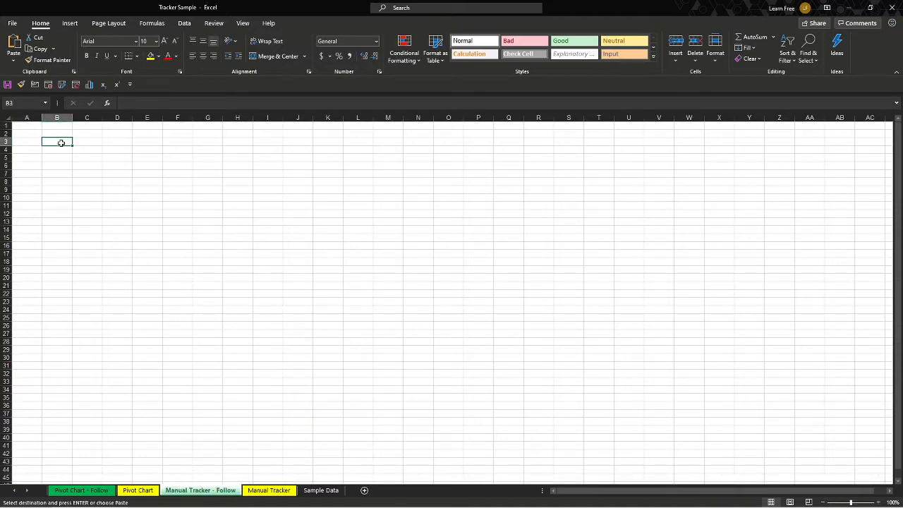
key(ctrl+v)
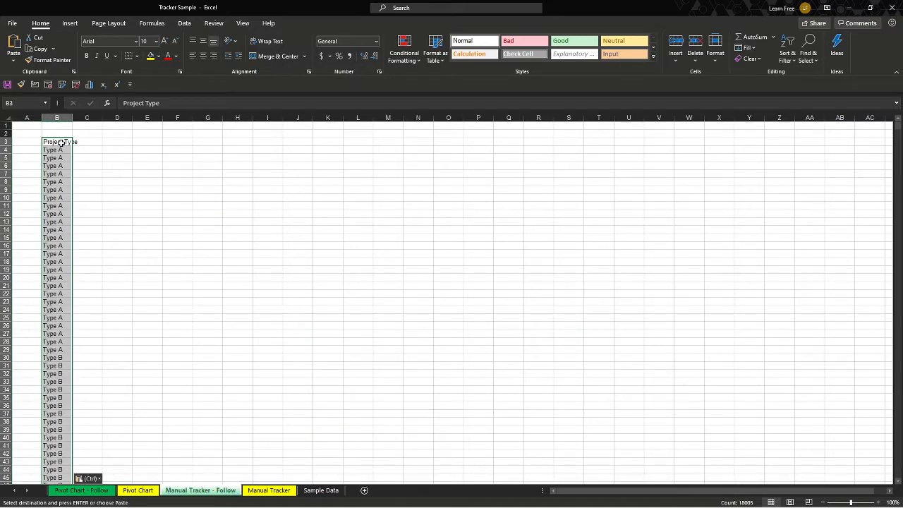
Step: Remove the duplicate values from the pasted Project Type list in column B
click(182, 24)
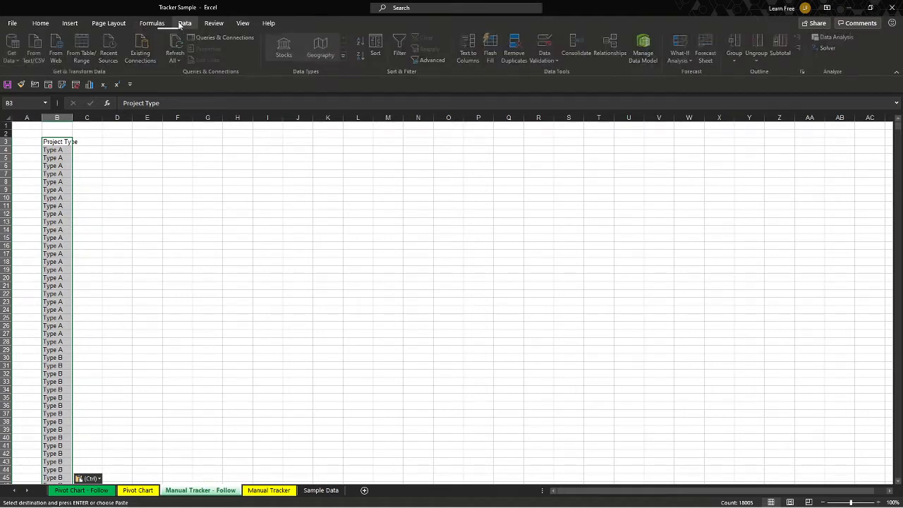
click(519, 56)
click(495, 309)
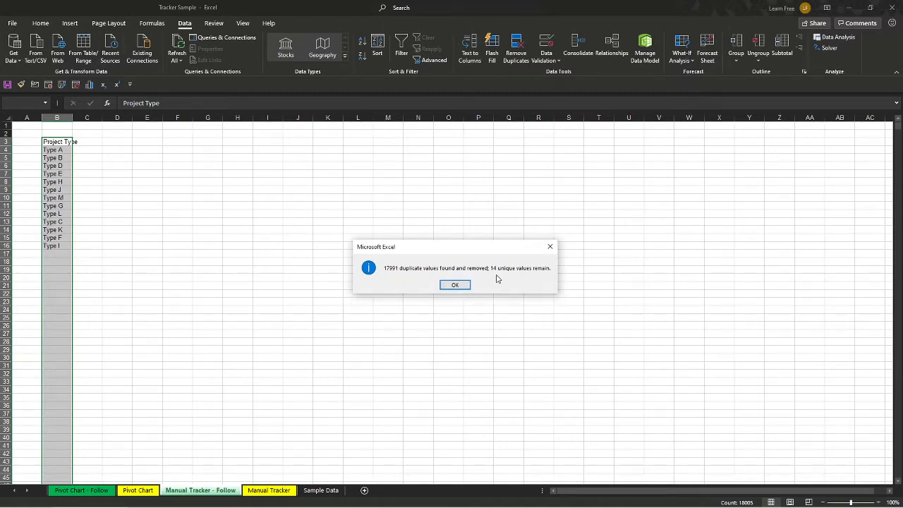
click(455, 284)
Step: Add the label Total in cell B17, directly below the Project Type list
click(68, 254)
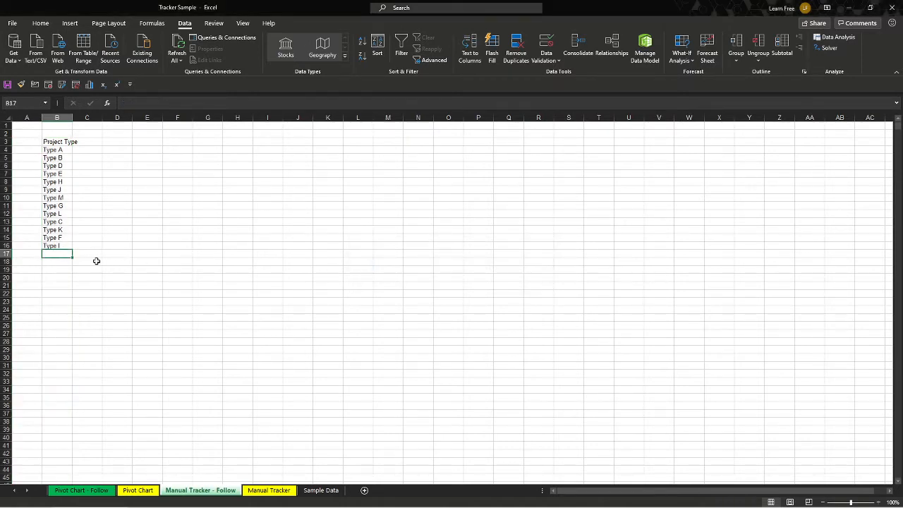
key(Right)
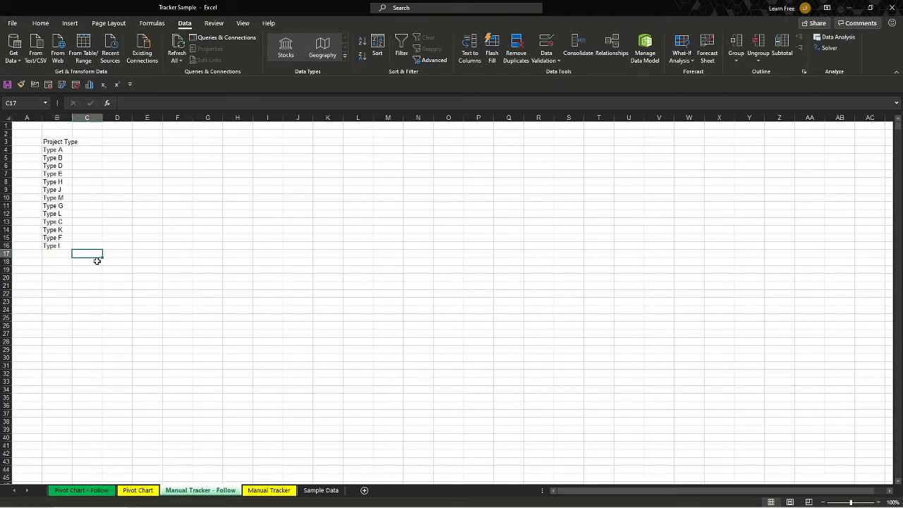
key(Left)
text(Total)
key(Return)
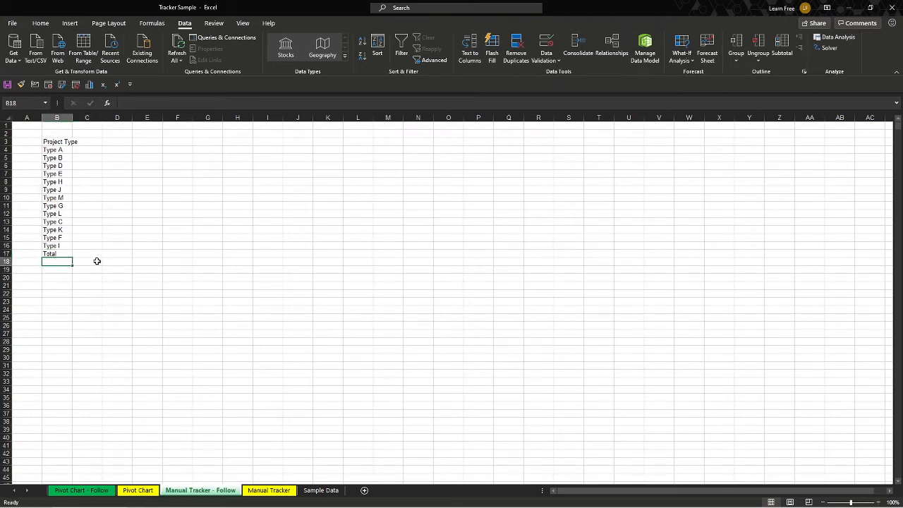
Step: Copy the full Month column, including its header, from Sample Data to cell B21 of the Manual Tracker - Follow sheet
click(57, 285)
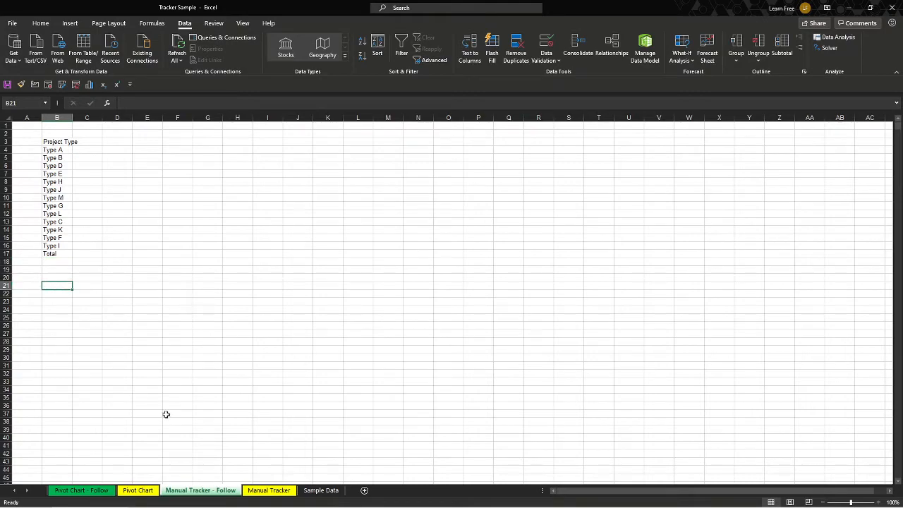
click(261, 492)
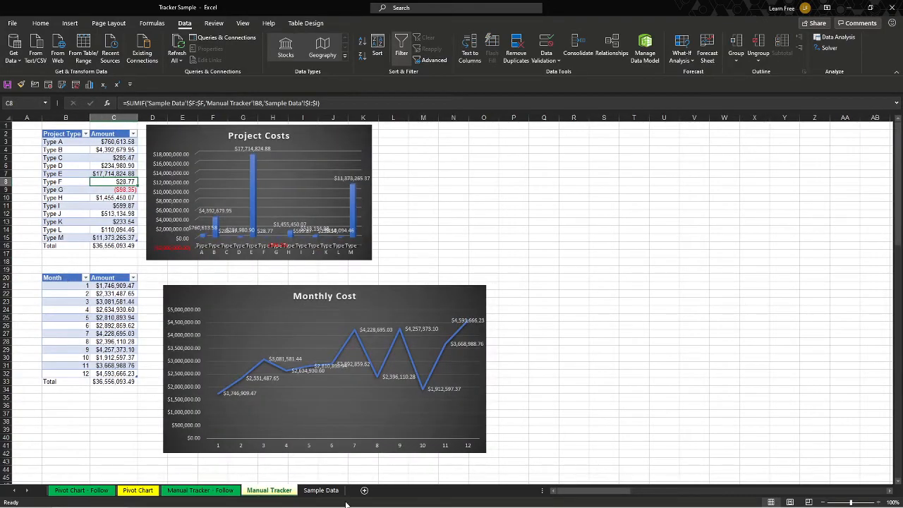
click(321, 490)
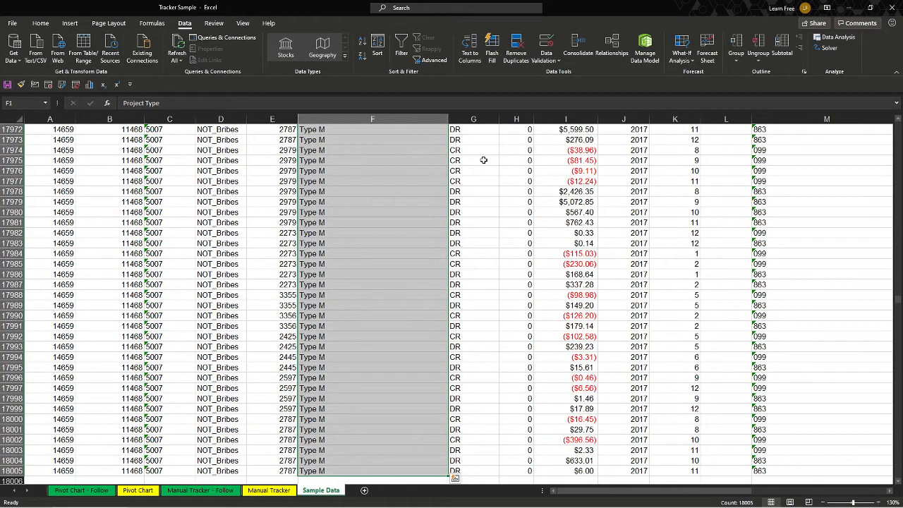
key(ctrl+Up)
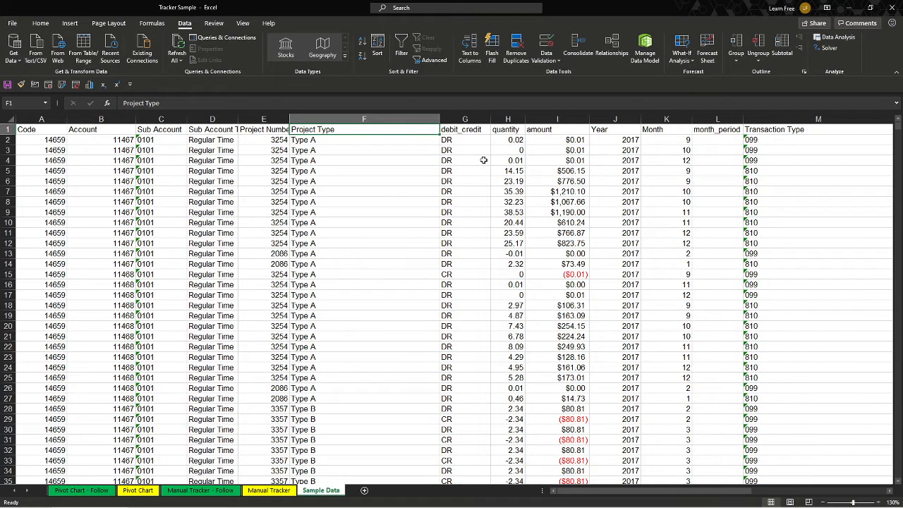
key(Right)
key(Right)
key(Right)
key(Right)
key(Right)
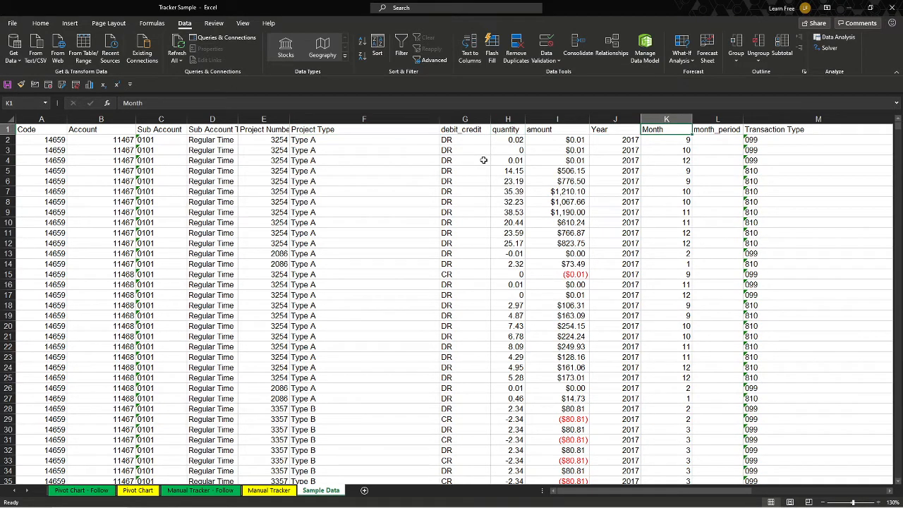
key(ctrl+shift+Down)
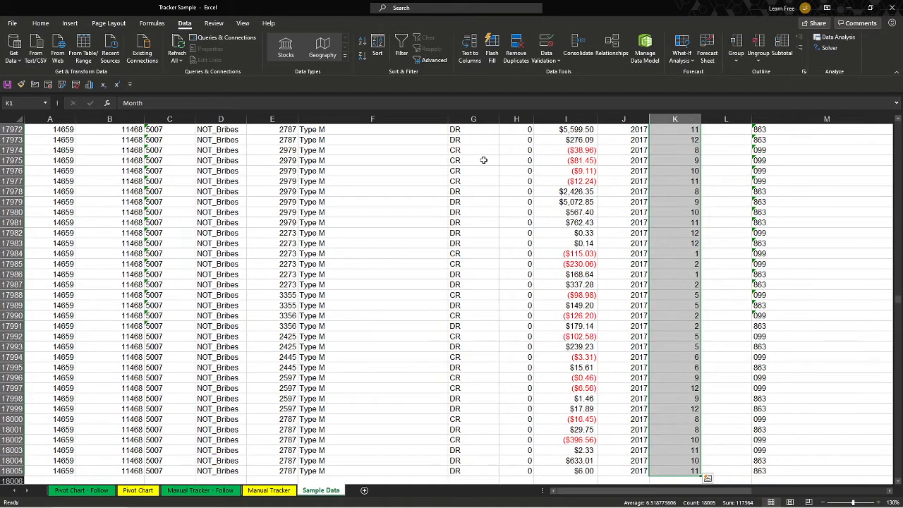
key(ctrl+c)
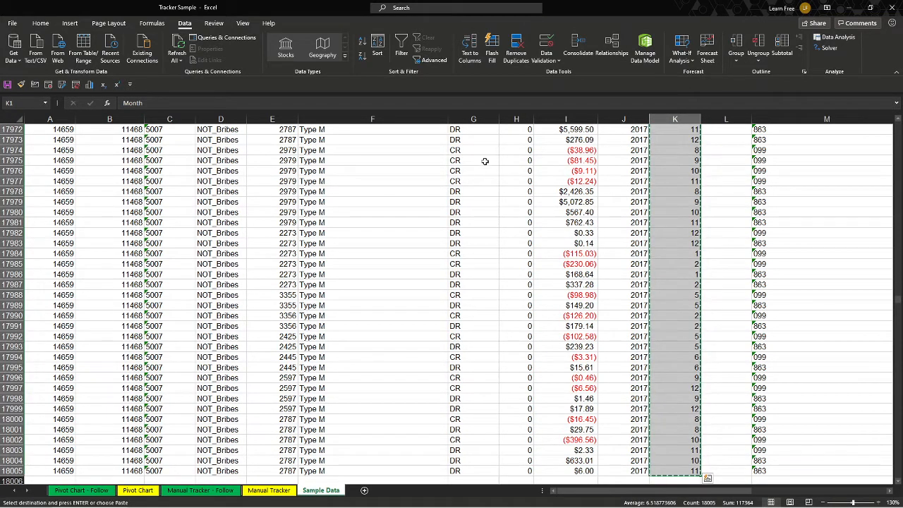
click(208, 497)
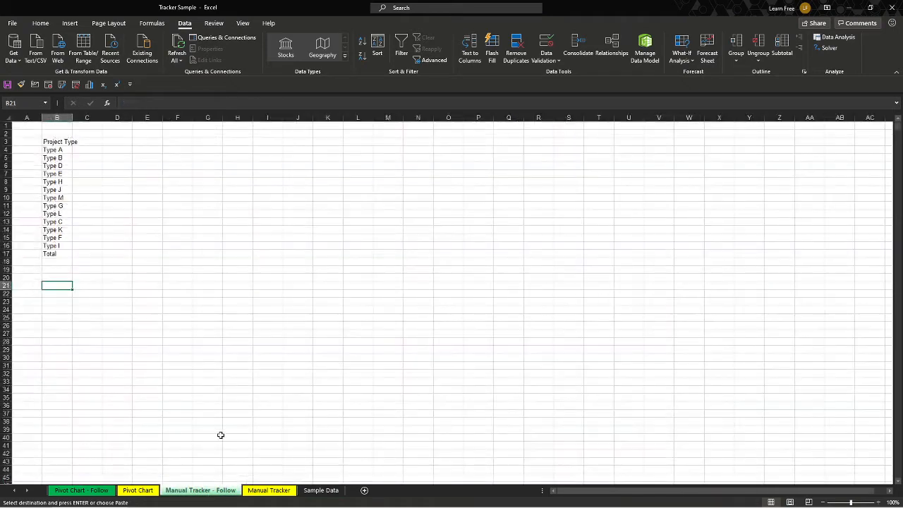
key(ctrl+v)
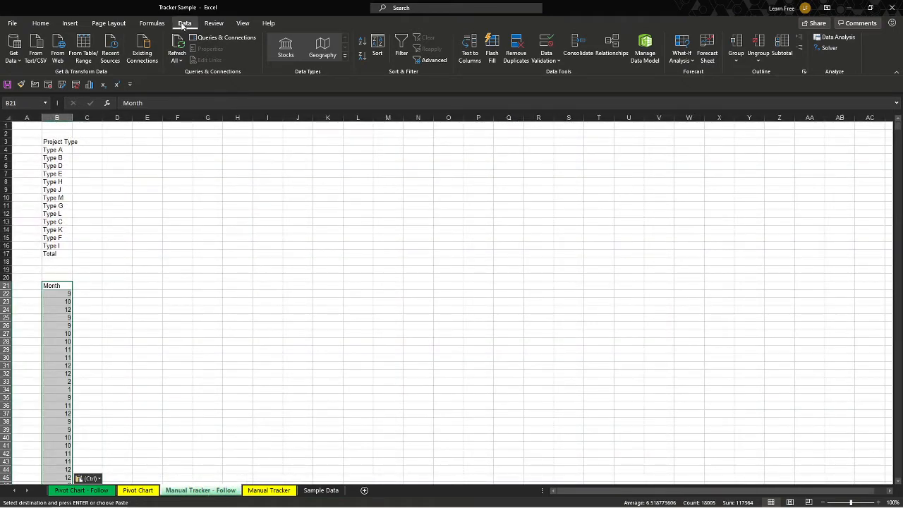
Step: Remove the duplicate values from the pasted Month list, treating its first row as a header
click(515, 46)
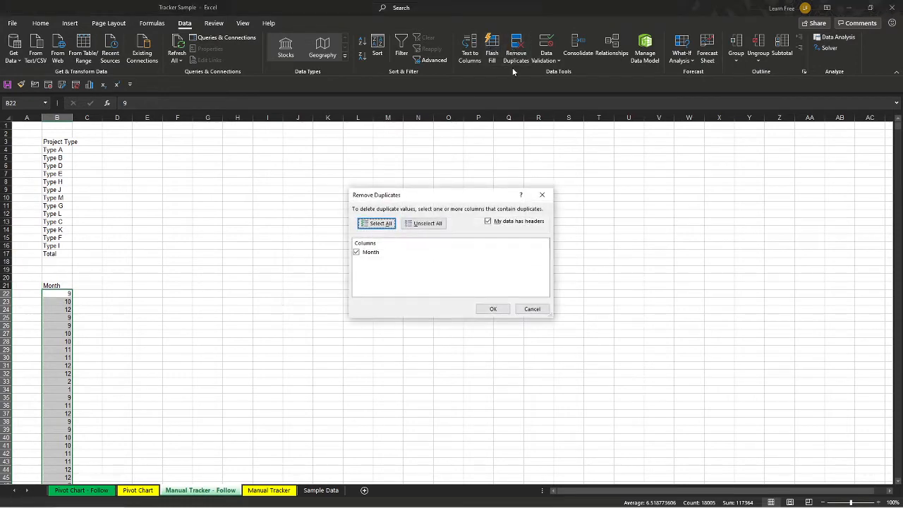
click(490, 309)
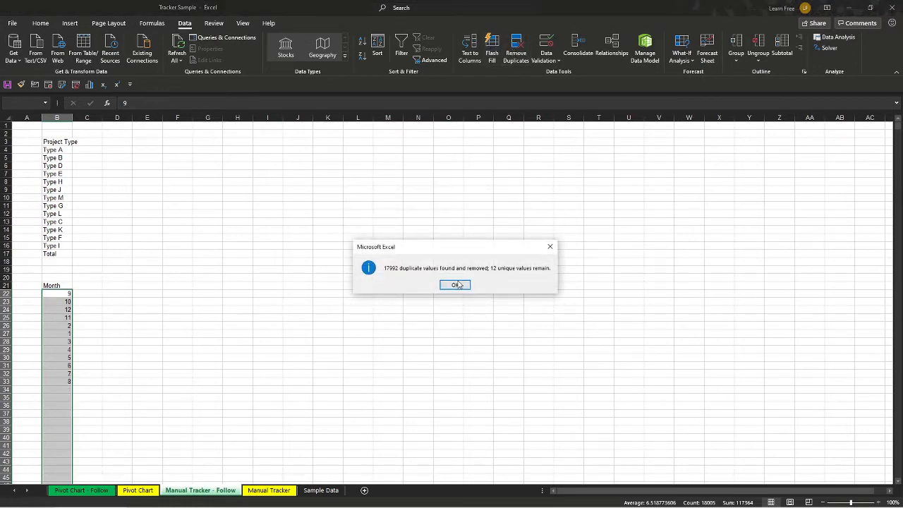
click(455, 283)
Step: Start a SUMIF formula in C4 beside Type A, with the absolute Sample Data column $F:$F as its range
click(92, 150)
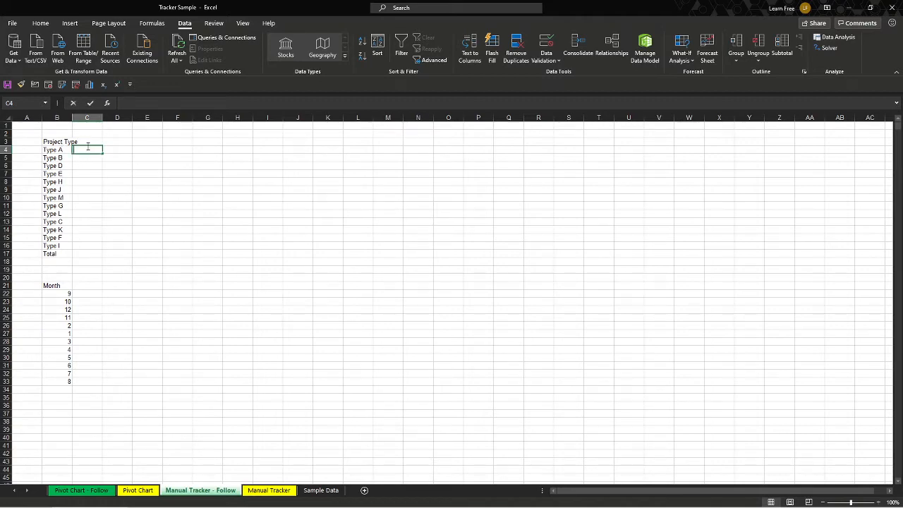
text(=sumif)
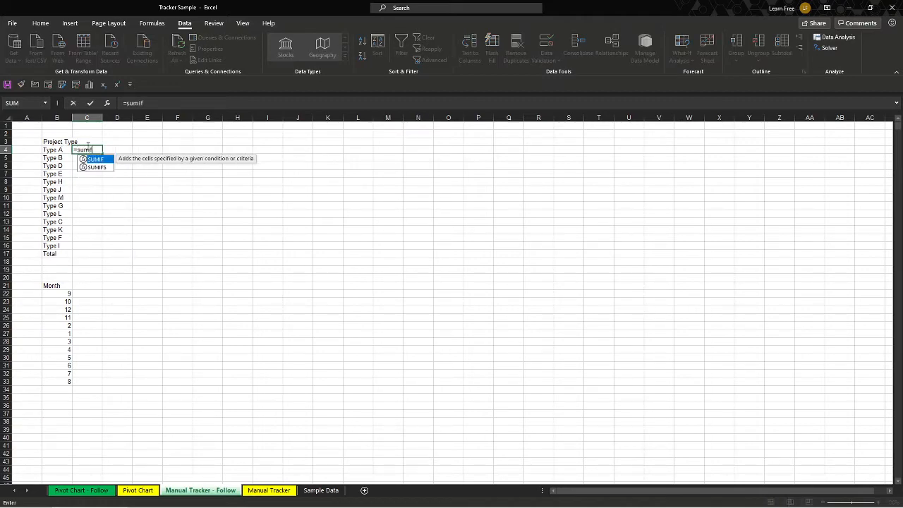
key(Tab)
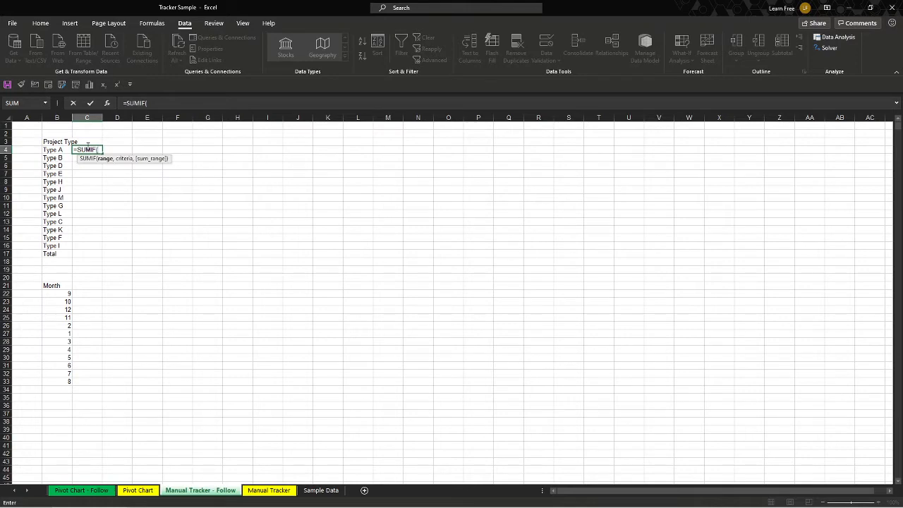
key(Left)
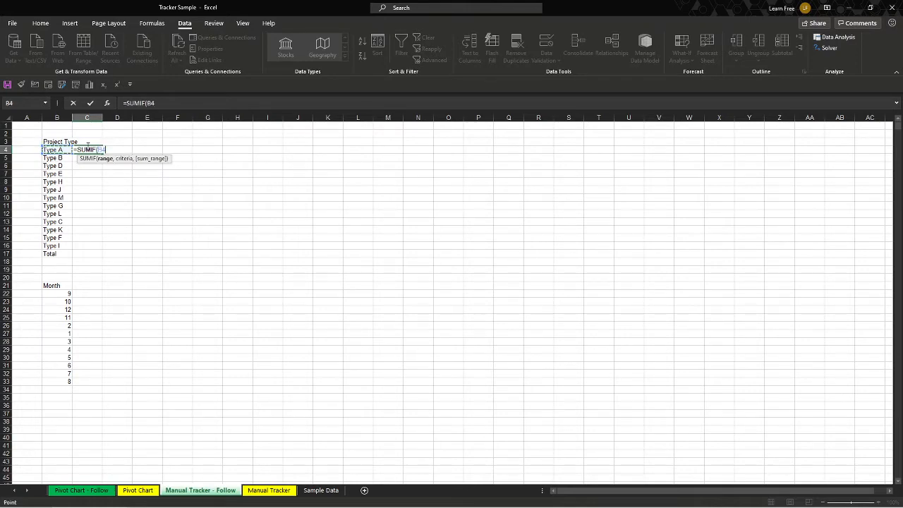
key(BackSpace)
key(BackSpace)
key(ctrl+Page_Down)
key(ctrl+Page_Down)
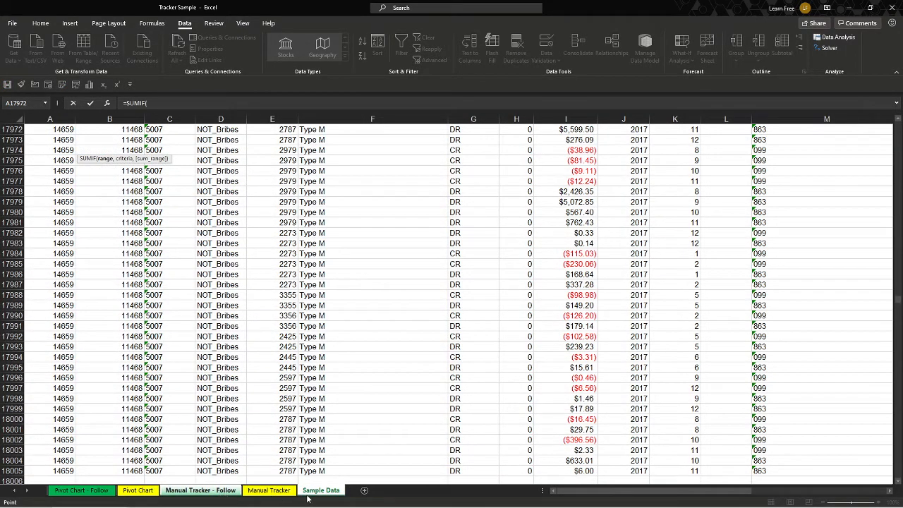
click(212, 490)
click(356, 118)
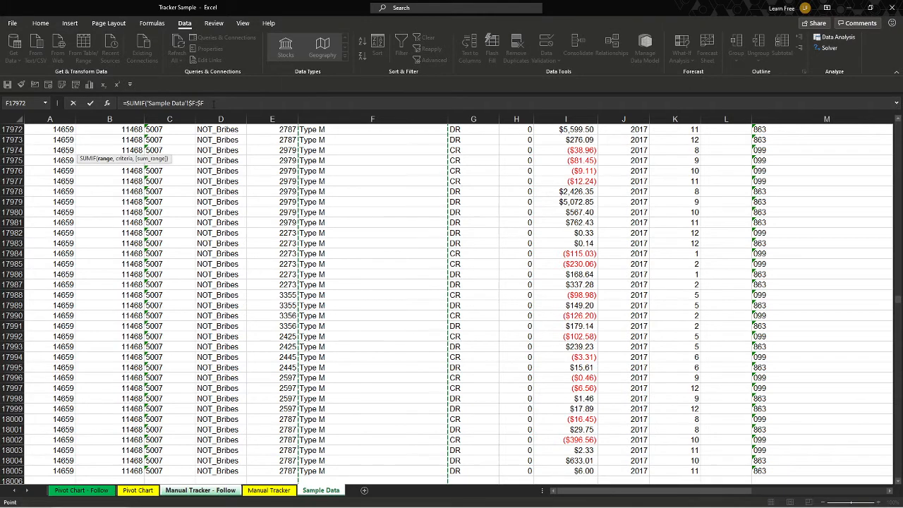
text(,)
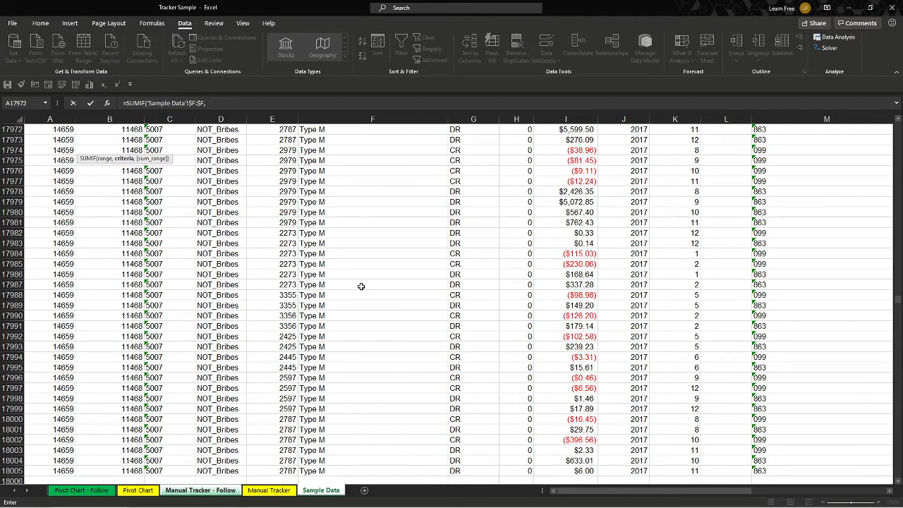
Step: Complete the C4 SUMIF formula with B4 as the criteria and the absolute Sample Data column $I:$I as the sum range
click(220, 497)
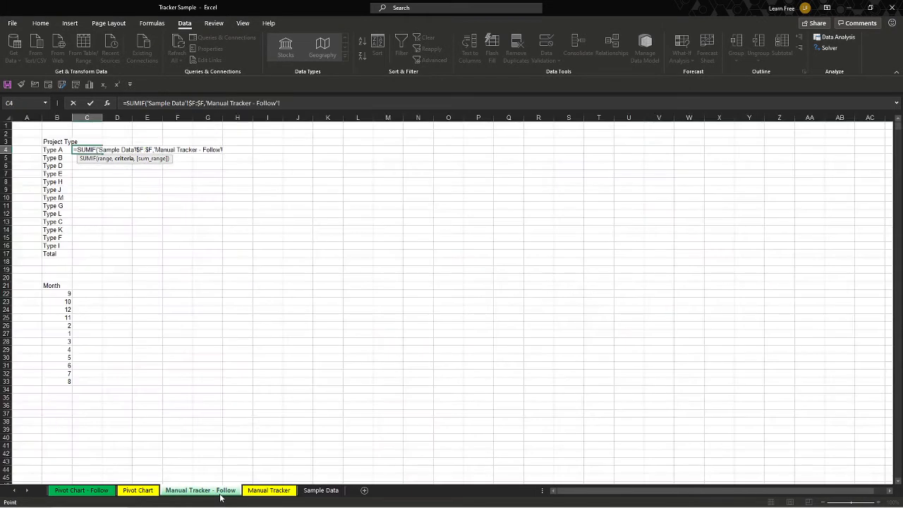
click(64, 150)
text(,)
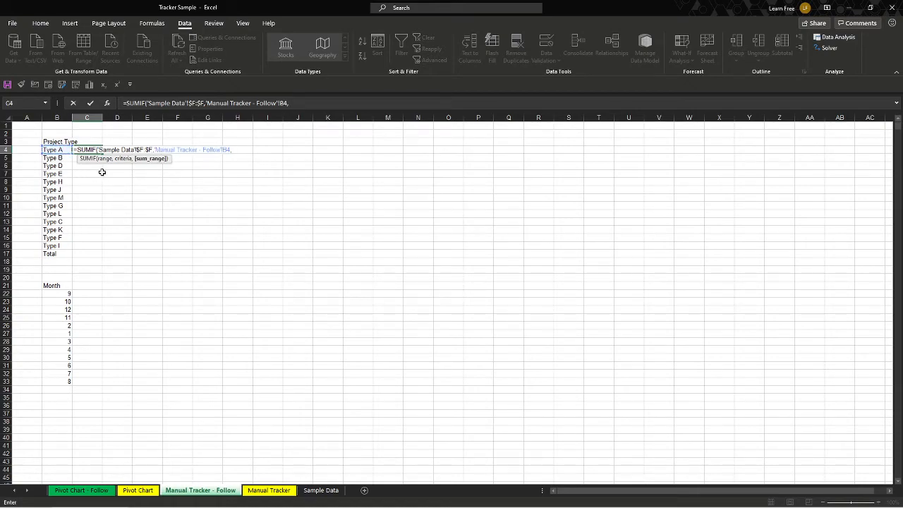
click(311, 493)
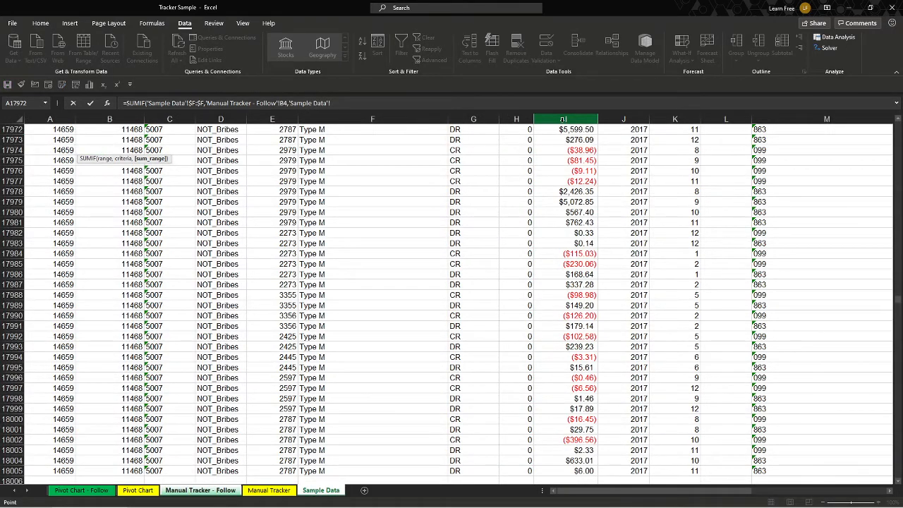
click(563, 119)
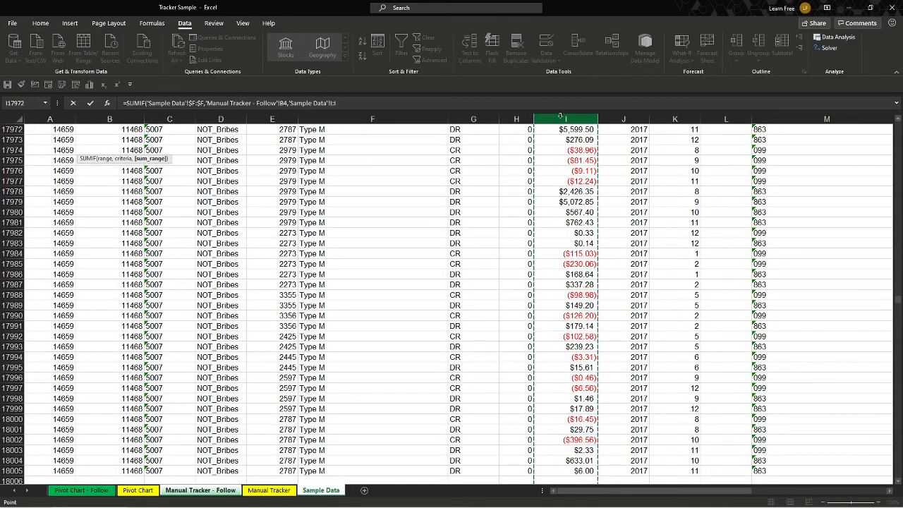
key(F4)
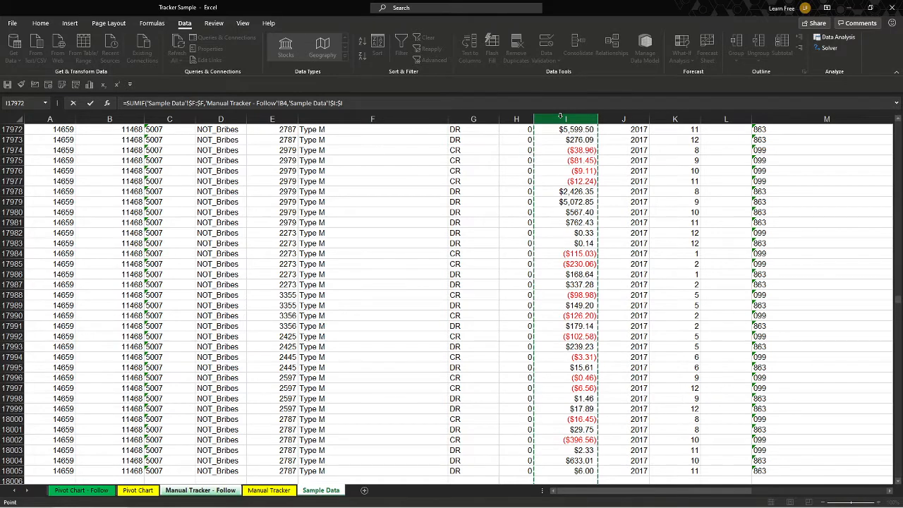
text())
key(Return)
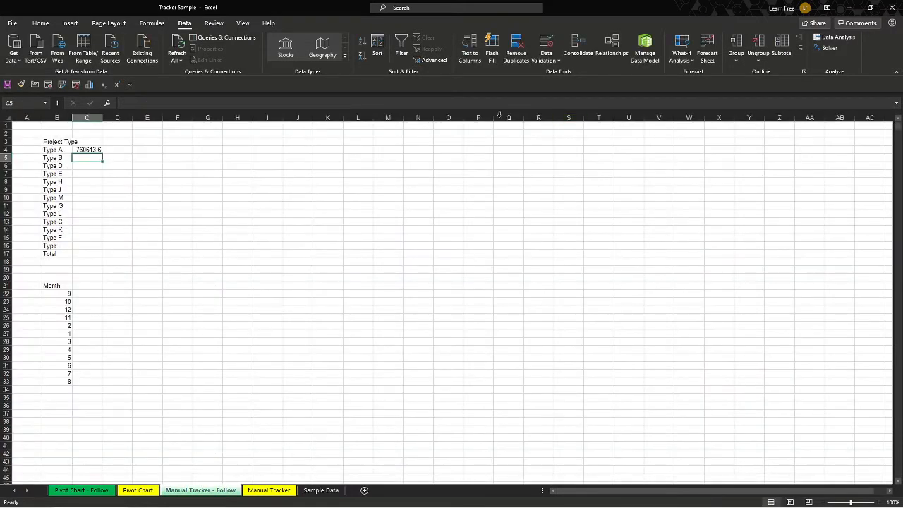
Step: Fill the C4 formula down beside all project types and total C4:C16 with a SUM formula in C17
click(93, 150)
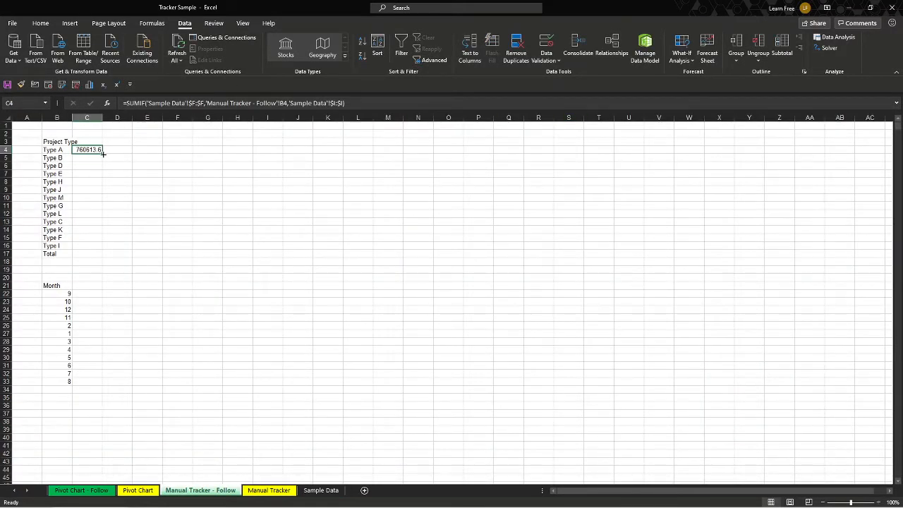
drag(103, 153, 98, 255)
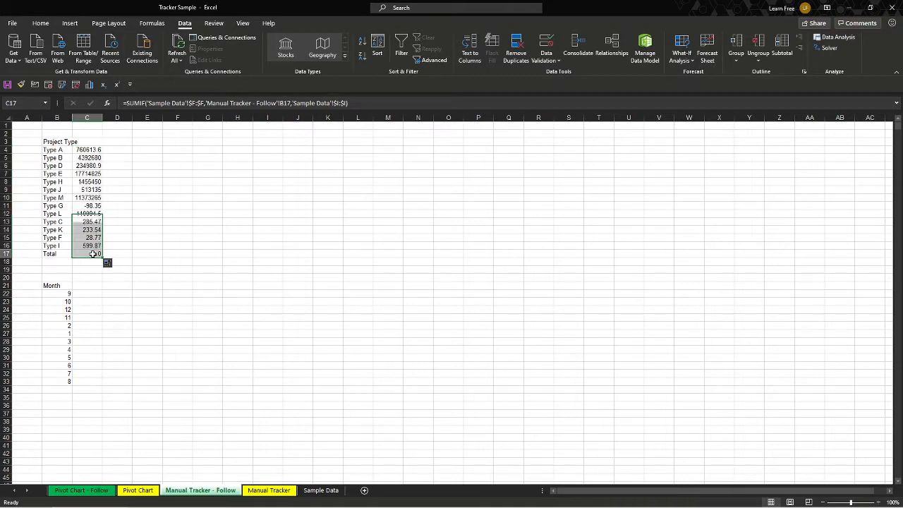
text(=)
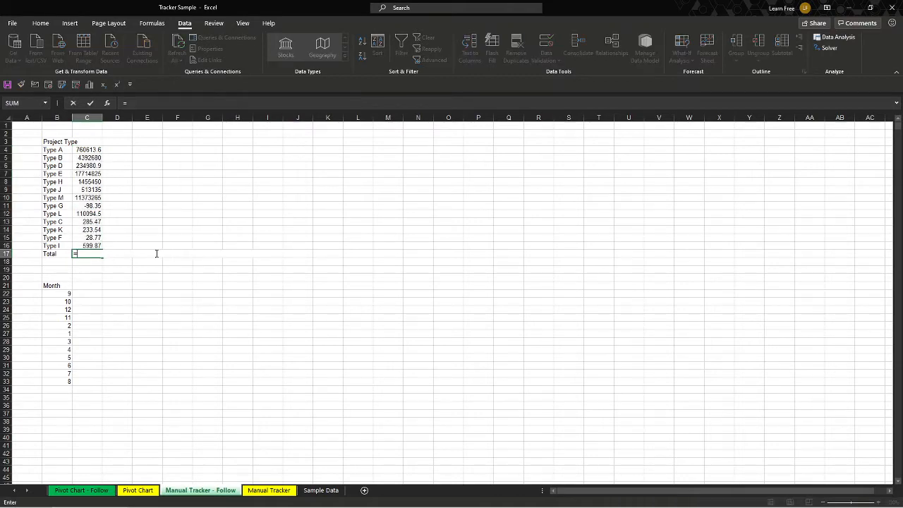
text(sum)
key(Tab)
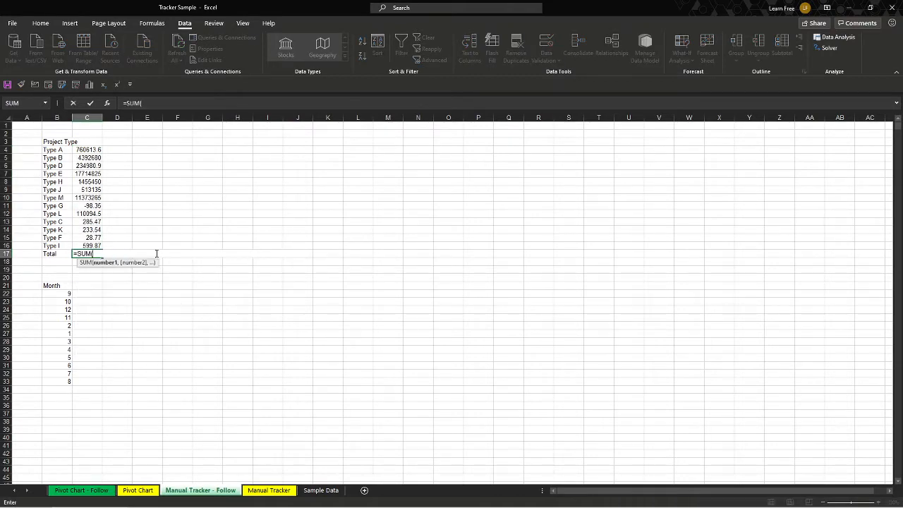
key(Up)
key(ctrl+shift+Up)
key(Return)
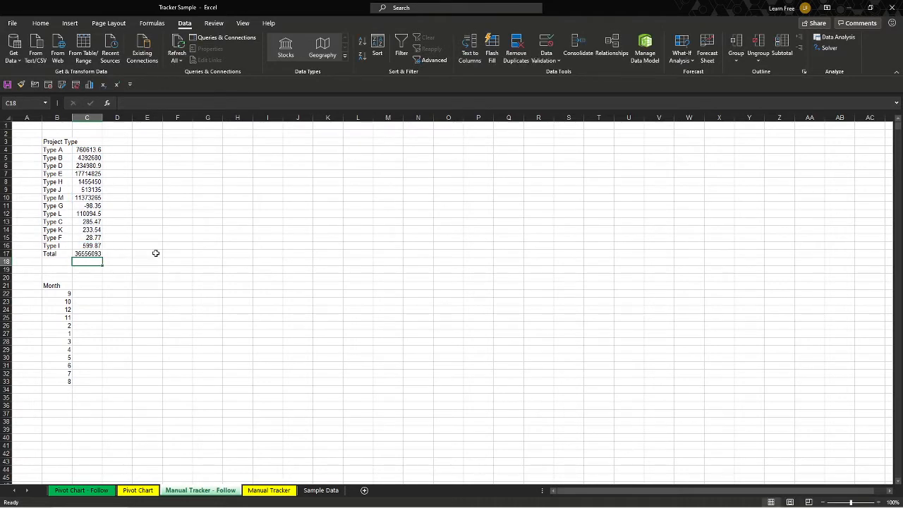
key(Up)
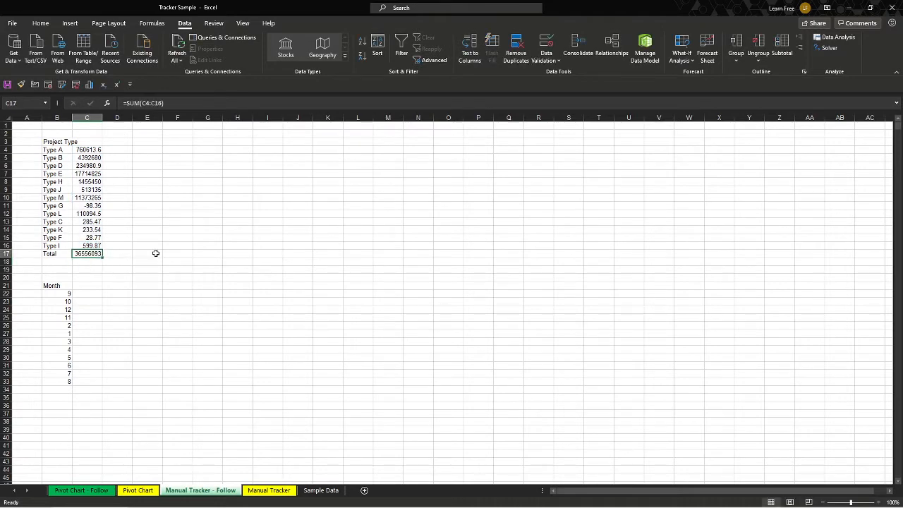
Step: Add the header Amount in C3 and format the amounts in C4:C17 as currency
click(84, 142)
text(Amount)
key(Return)
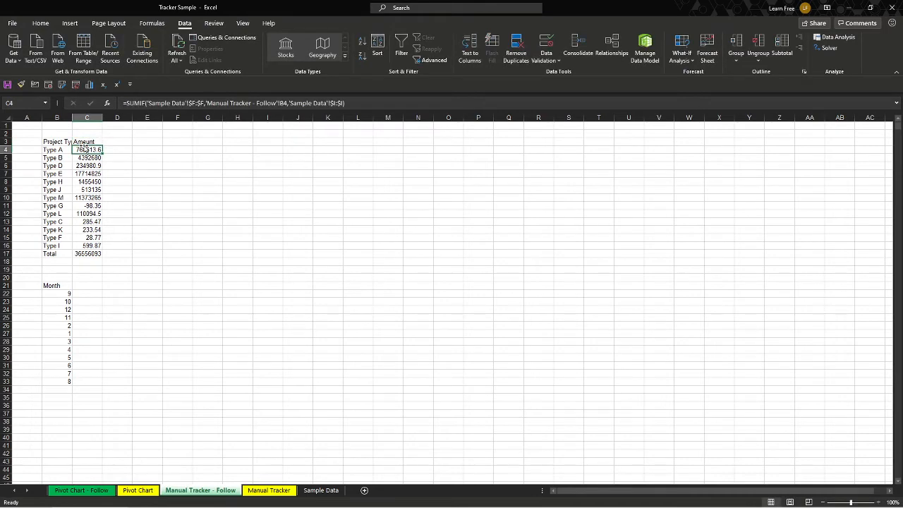
key(ctrl+shift+Down)
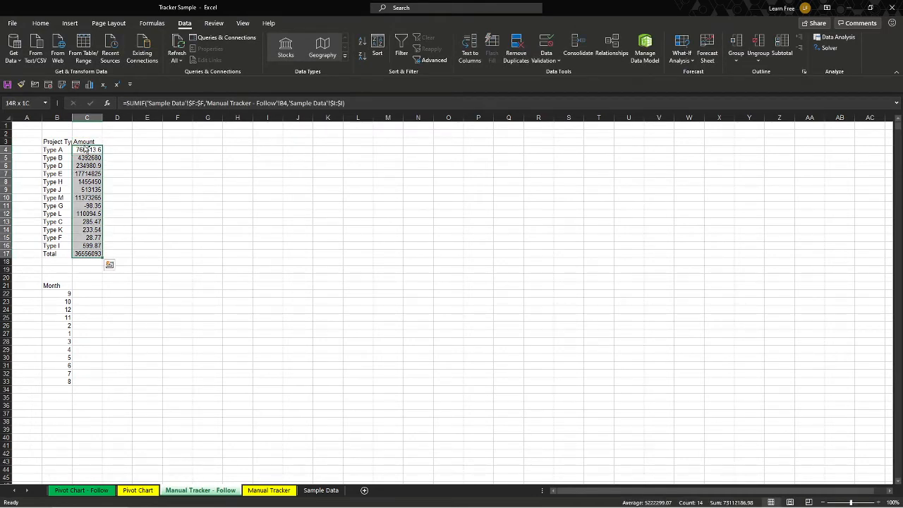
key(ctrl+shift+4)
Step: Convert the project type range B3:C16 into a table with headers, leaving out the Total row
click(84, 165)
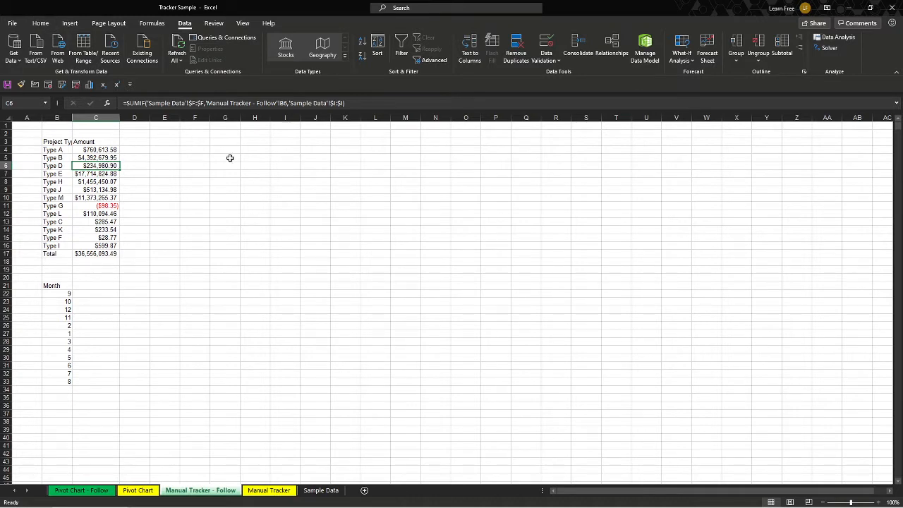
key(ctrl+t)
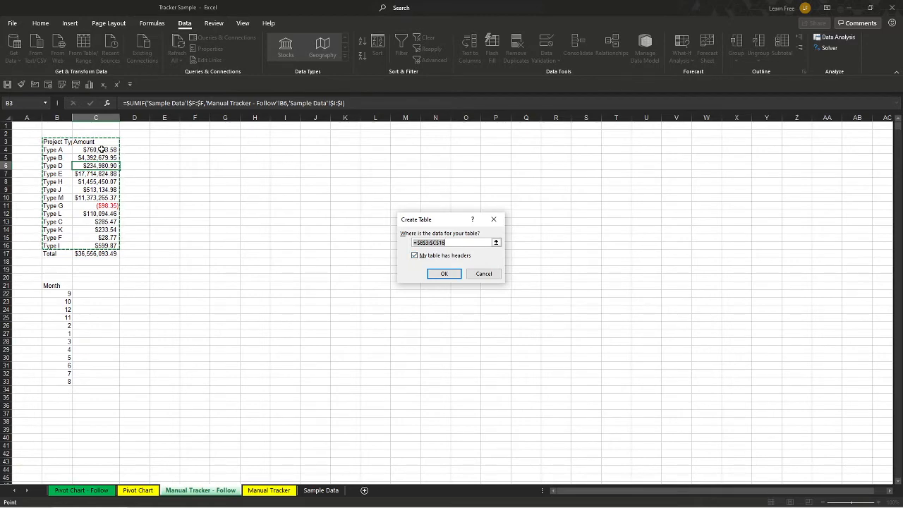
key(Return)
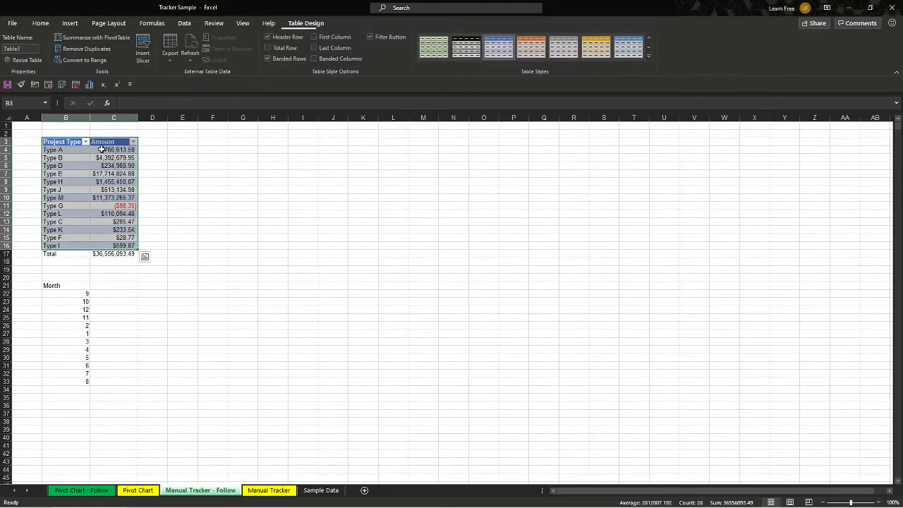
Step: Begin a SUMIF formula in C22 beside the first month, using Sample Data column $K:$K as the criteria range
click(106, 297)
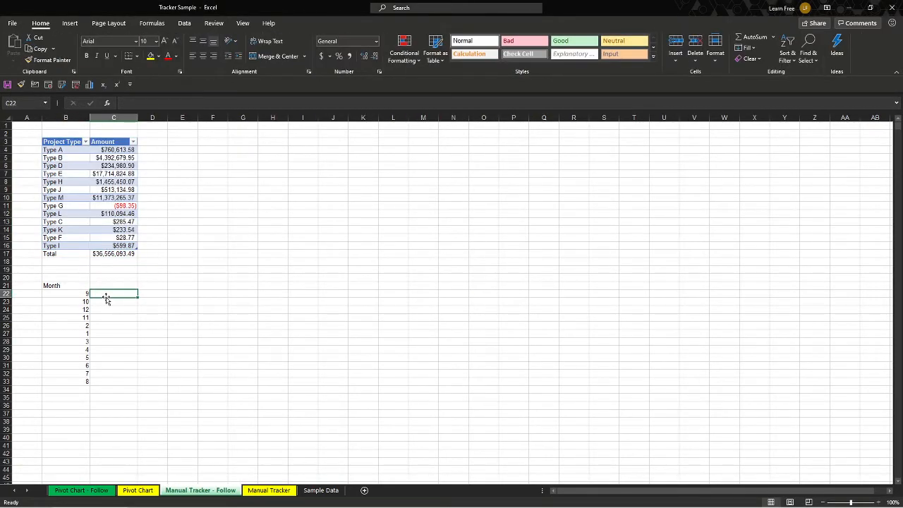
text(=SUMIF()
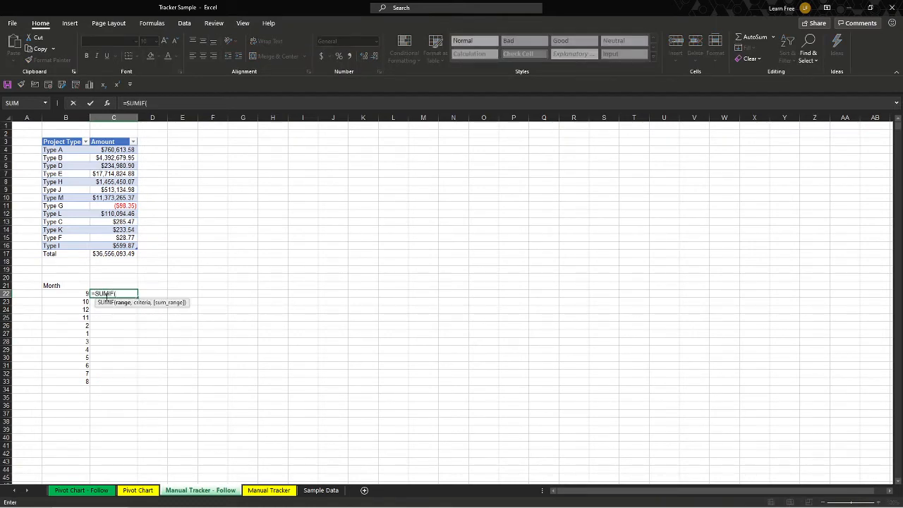
key(Left)
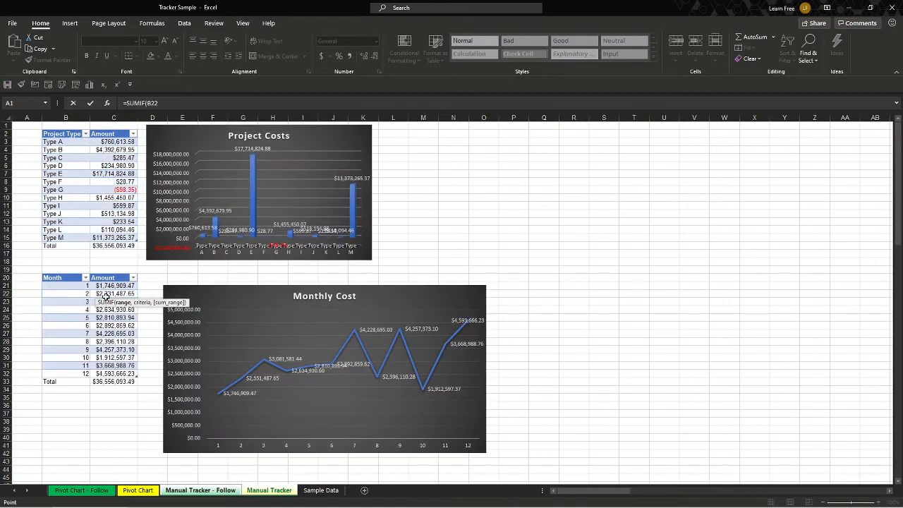
key(ctrl+Page_Down)
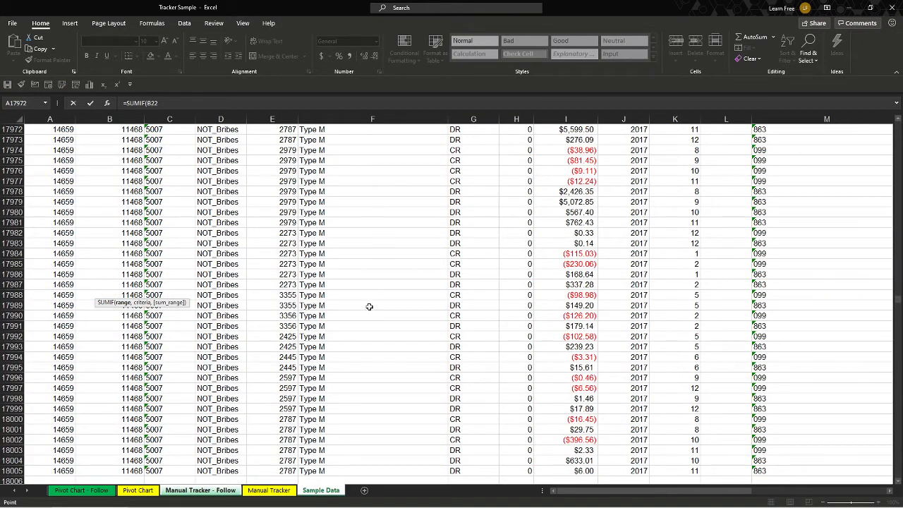
click(678, 118)
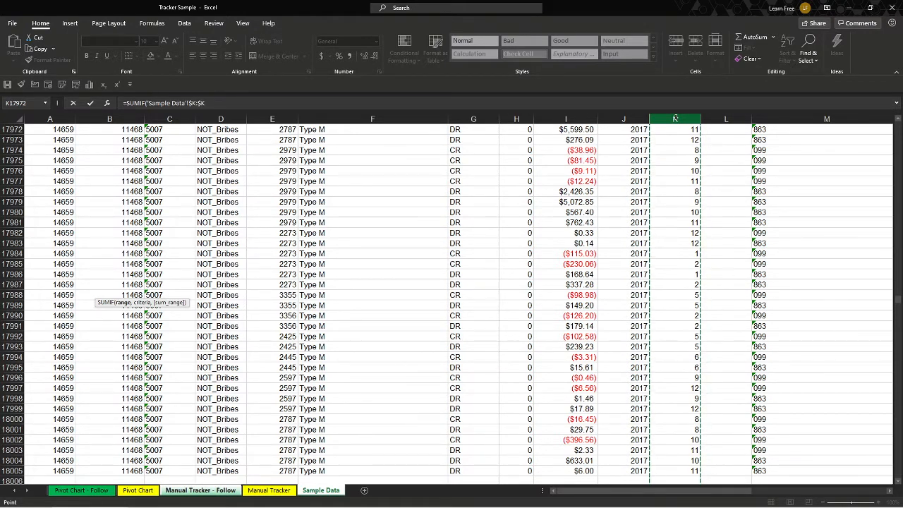
text(,)
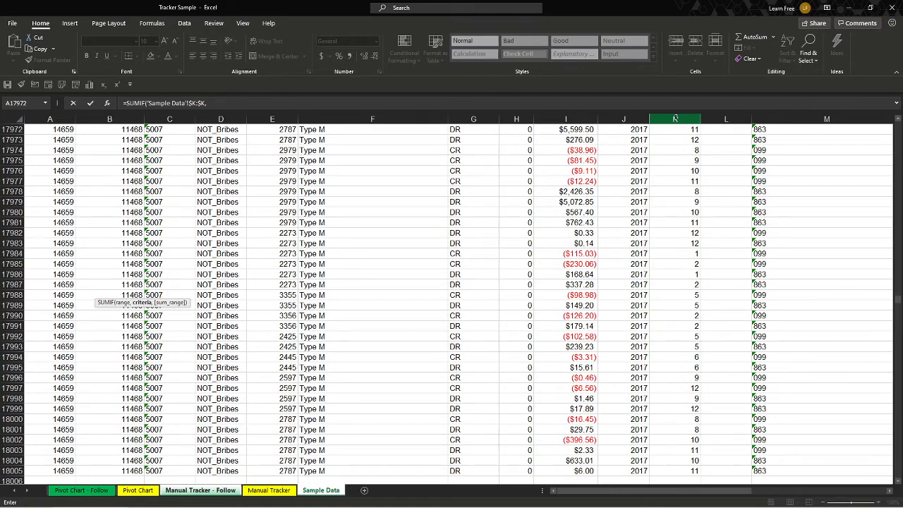
Step: Complete the C22 SUMIF formula with B22 as the criteria and the absolute Sample Data column $I:$I as the sum range
click(235, 490)
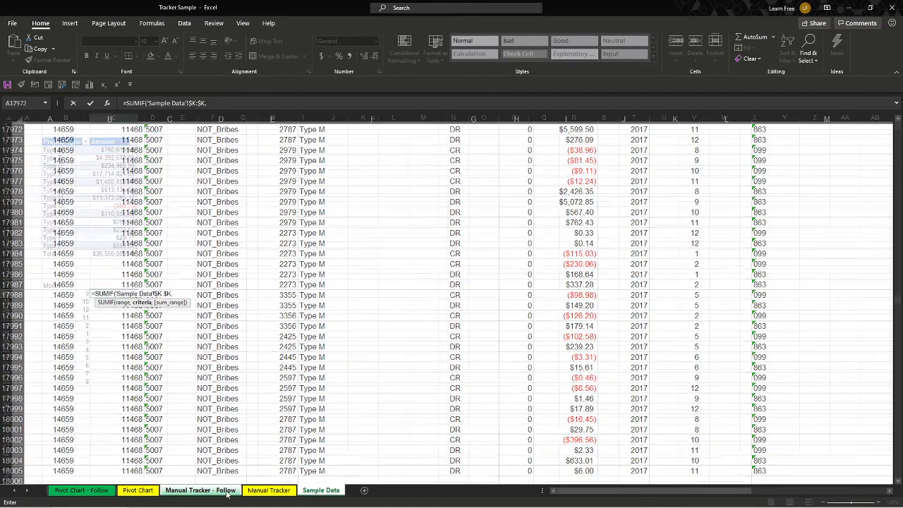
click(83, 293)
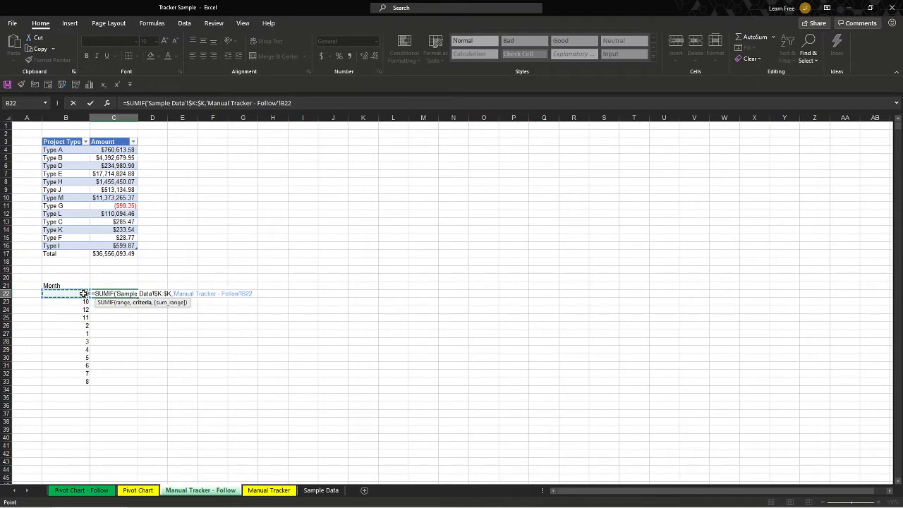
text(,)
click(319, 489)
click(575, 120)
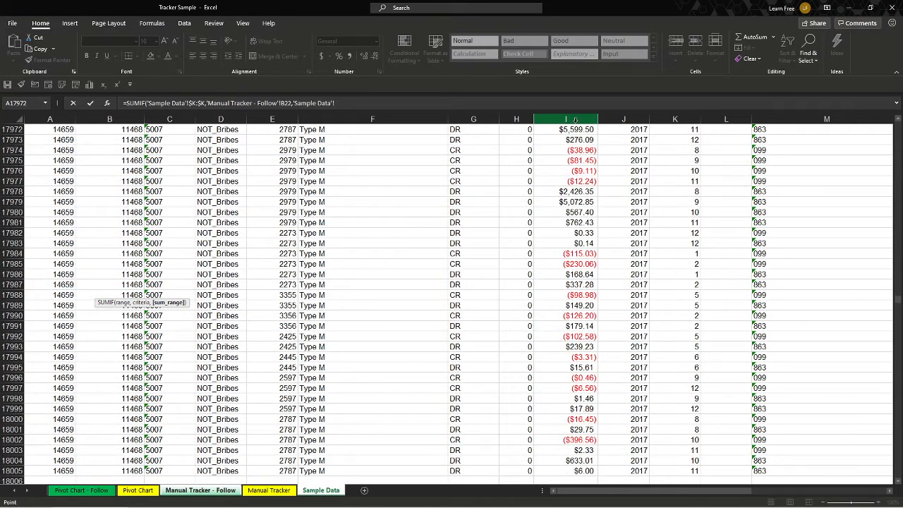
key(F4)
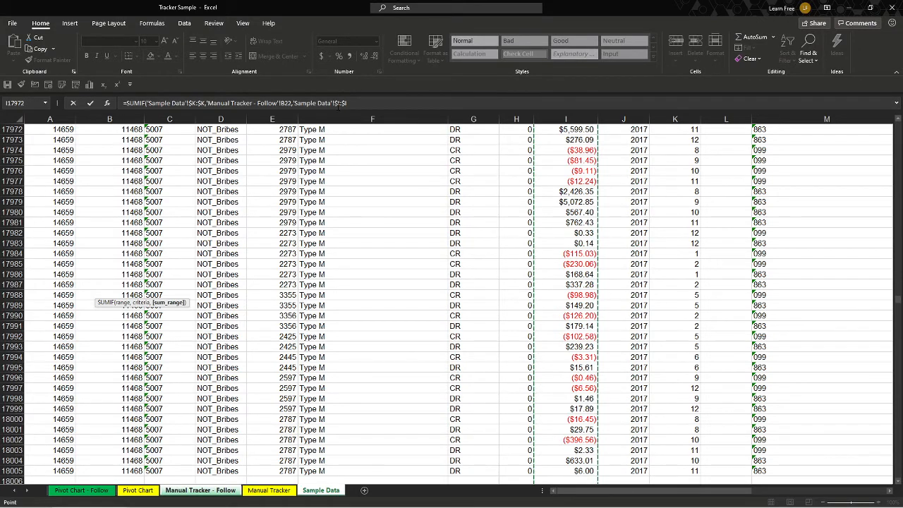
text())
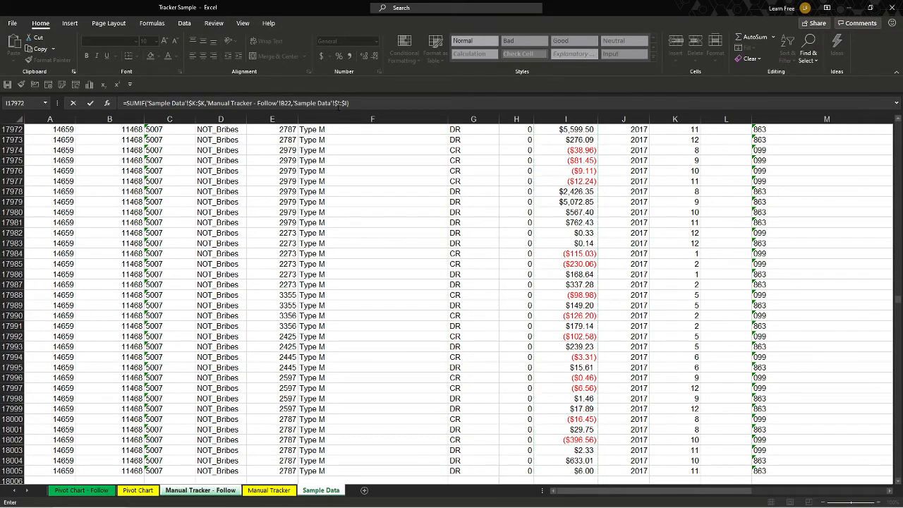
key(Return)
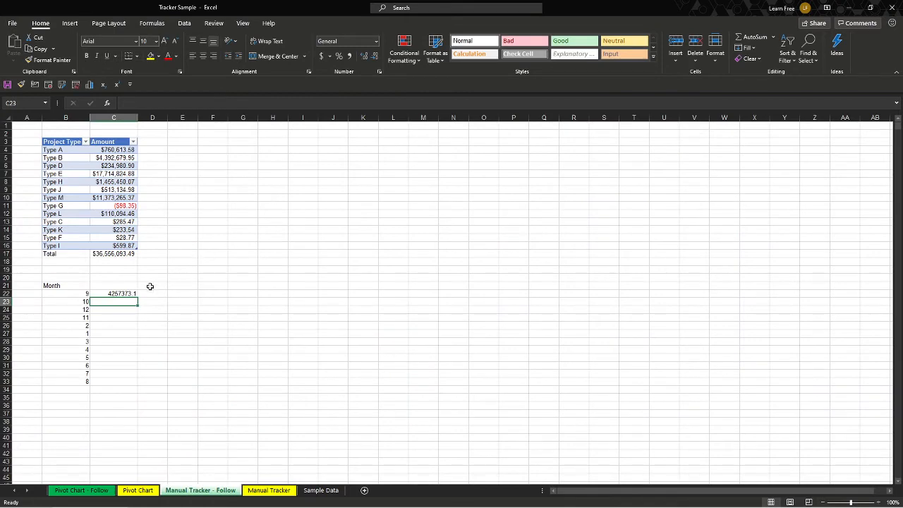
Step: Fill the C22 formula down beside all months to C33 and format the amounts as currency
click(129, 293)
double_click(137, 297)
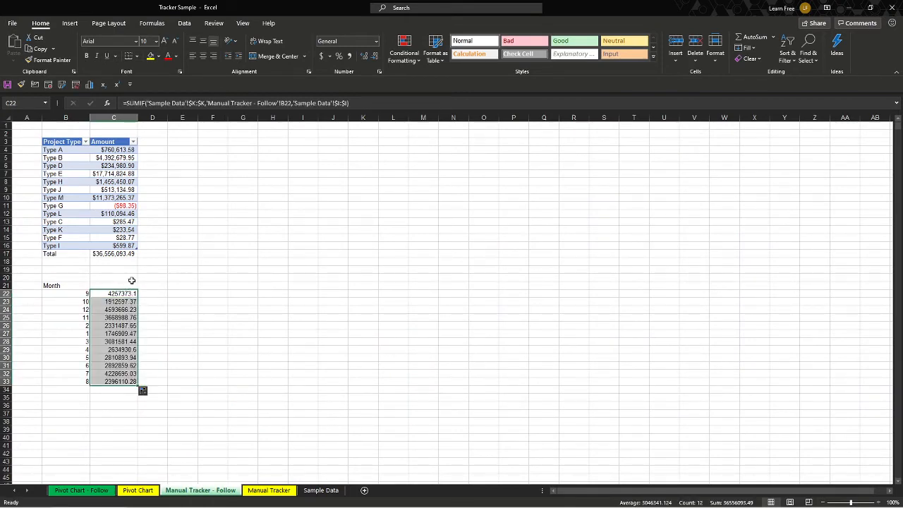
key(ctrl+shift+4)
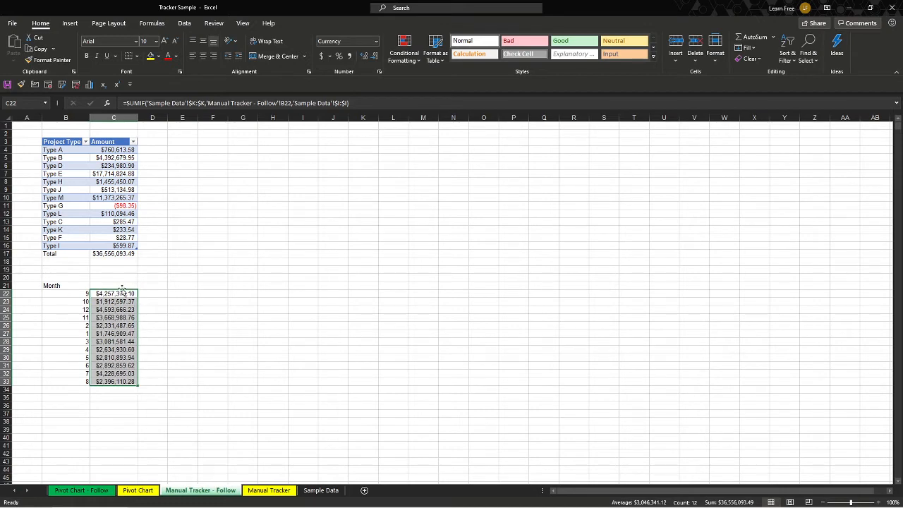
Step: Add the header Amount in C21 above the monthly amounts
click(121, 287)
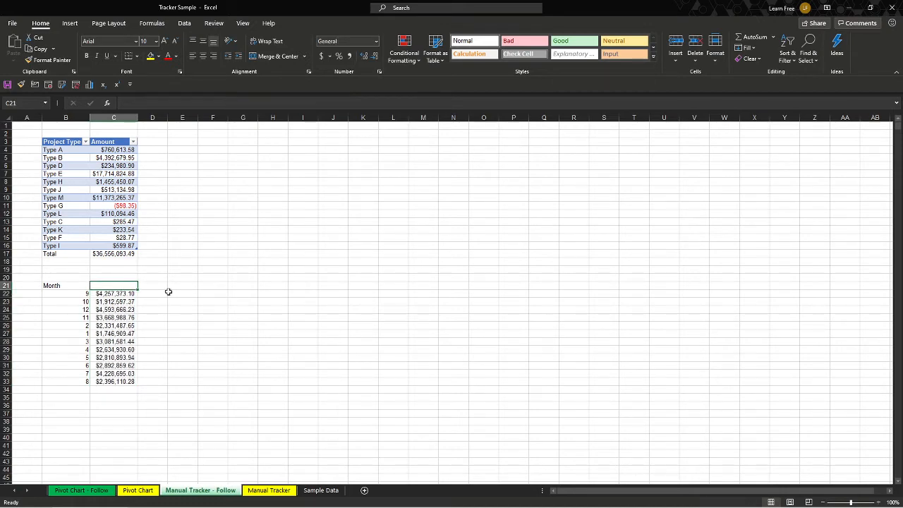
text(Amount)
key(Return)
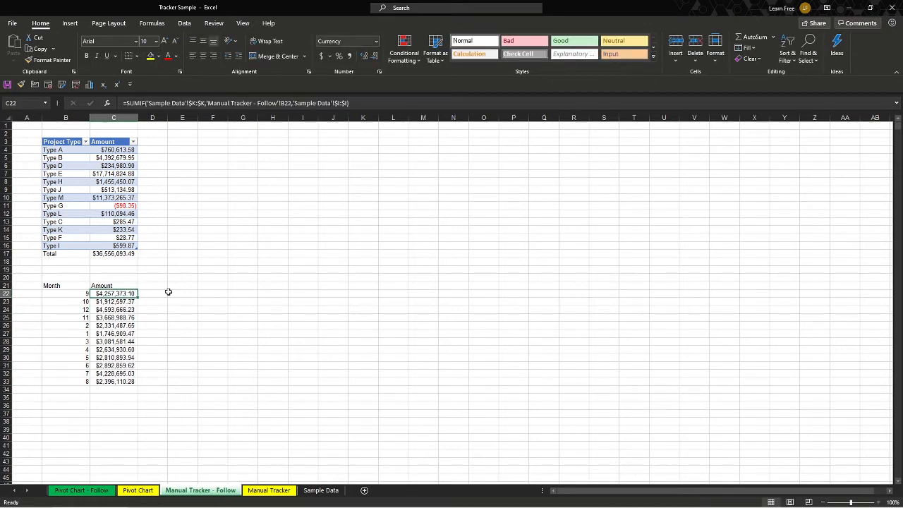
Step: Label B34 Total, sum C22:C33 with a SUM formula in C34, and compare it with the project type total in C17
key(ctrl+Down)
key(Down)
key(Left)
text(Total)
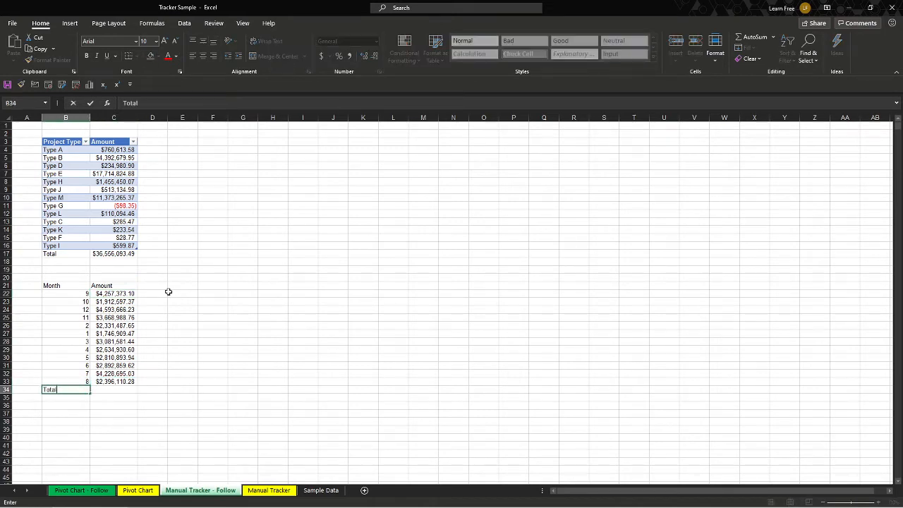
key(Tab)
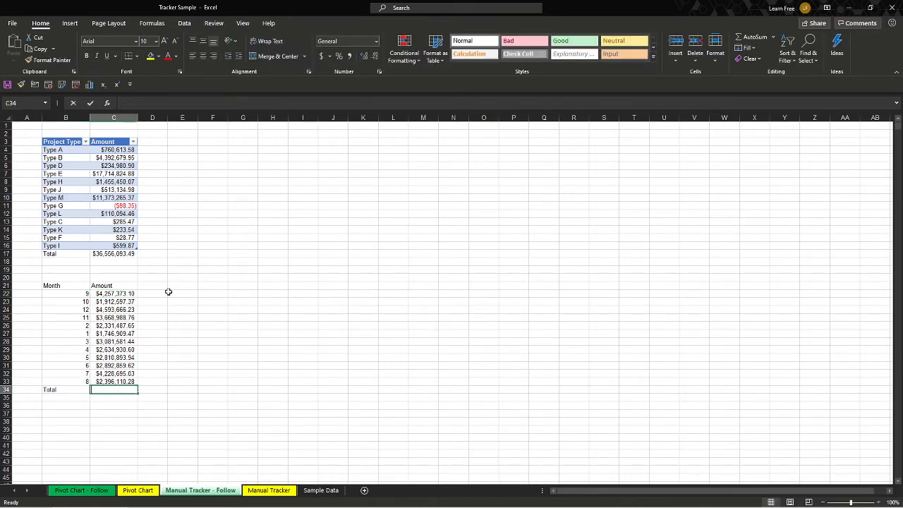
text(=SUM()
key(Up)
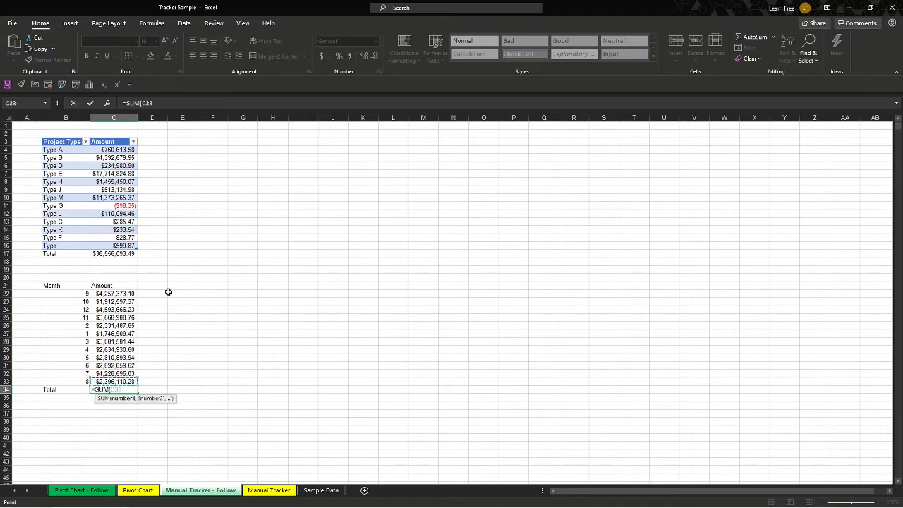
key(ctrl+shift+Up)
key(Return)
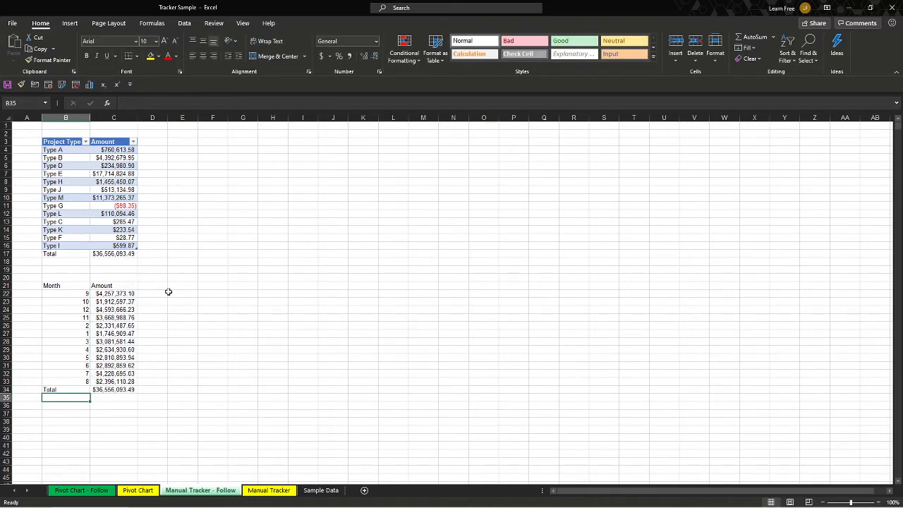
click(105, 254)
click(113, 391)
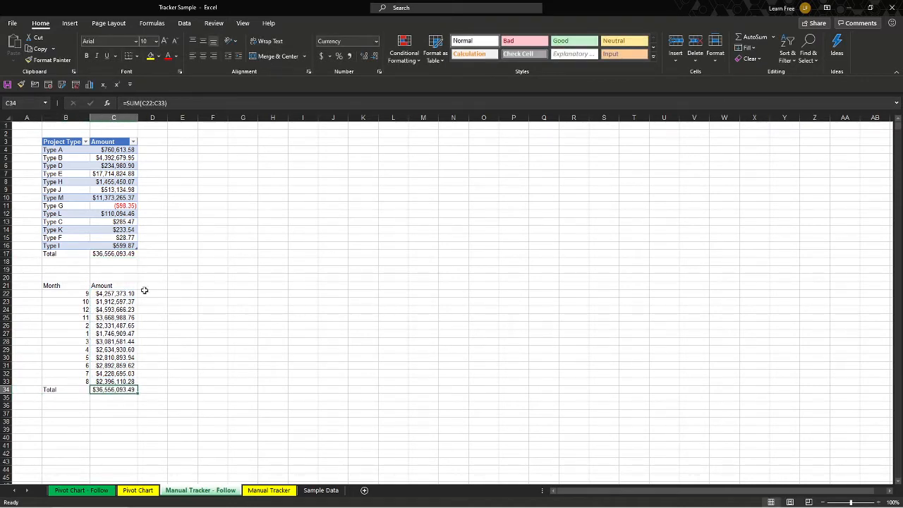
Step: Convert the month range B21:C33 into a table with headers and sort it by Month from smallest to largest
click(70, 288)
key(ctrl+t)
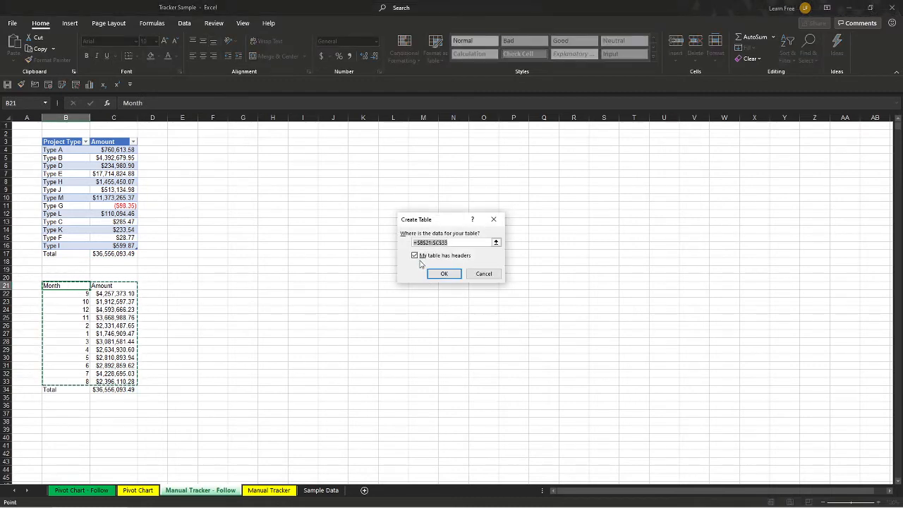
click(441, 275)
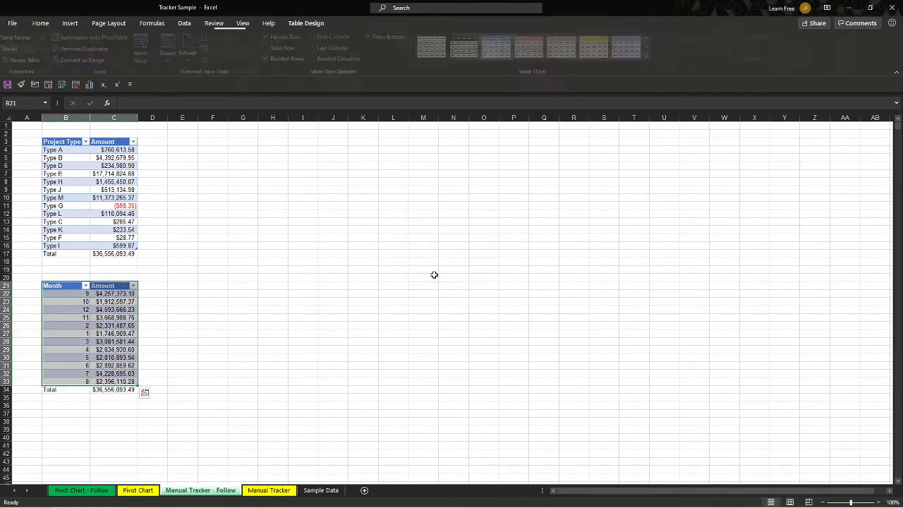
click(85, 285)
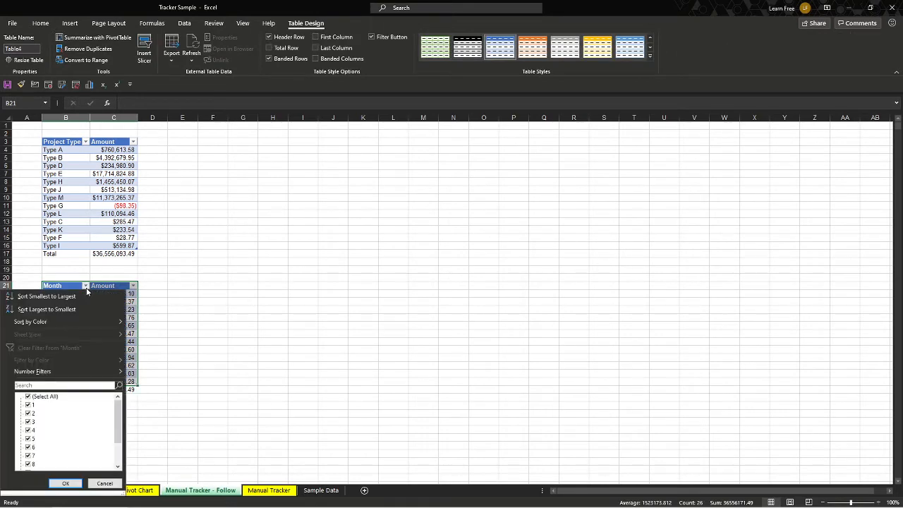
click(74, 296)
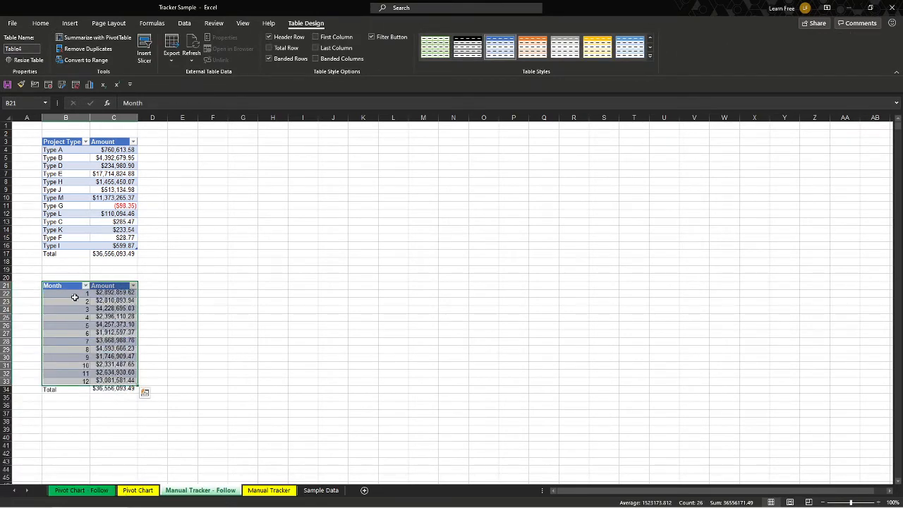
Step: Change the criteria reference in the C22 SUMIF formula to B22 and fill the formula down to C33
click(113, 293)
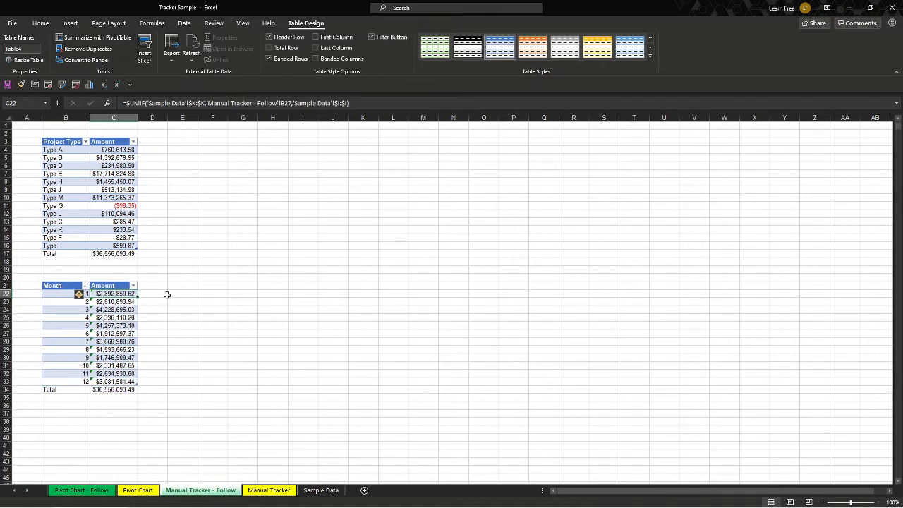
key(F2)
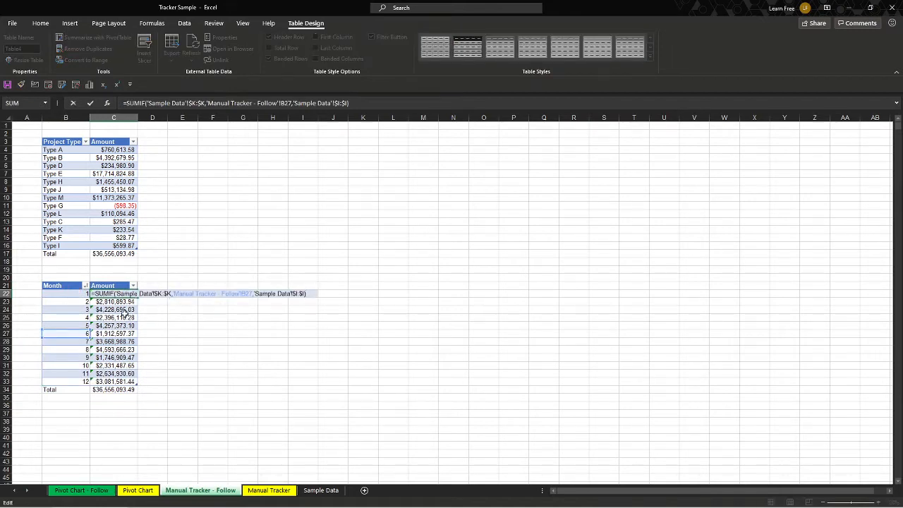
drag(79, 333, 78, 294)
key(Return)
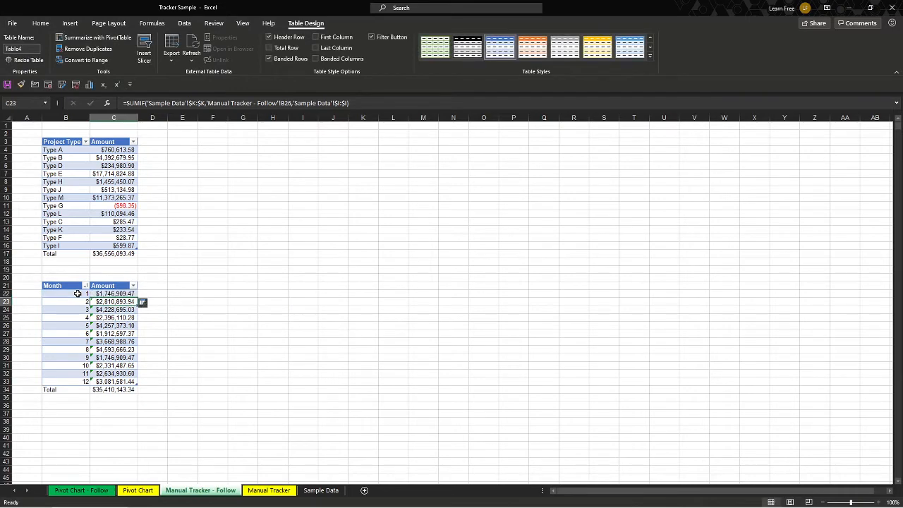
click(106, 294)
double_click(137, 296)
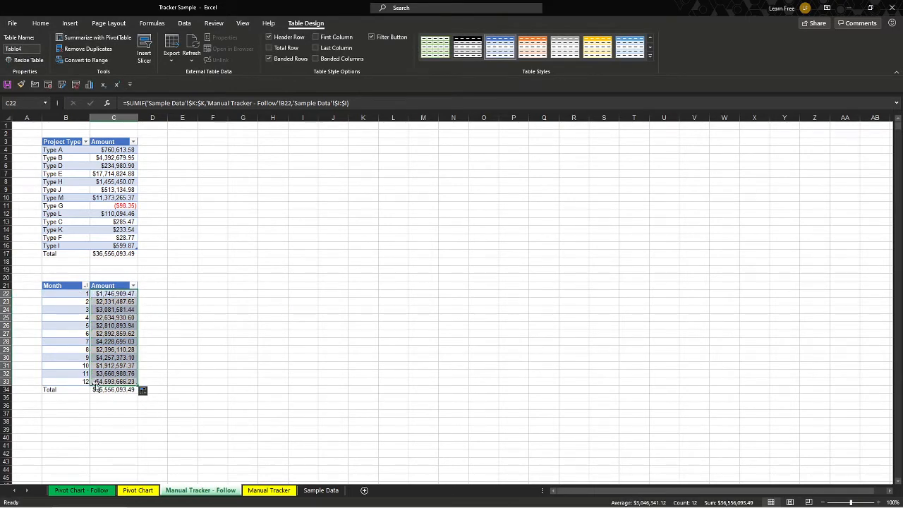
Step: Sort the project type table by Project Type from A to Z
click(93, 150)
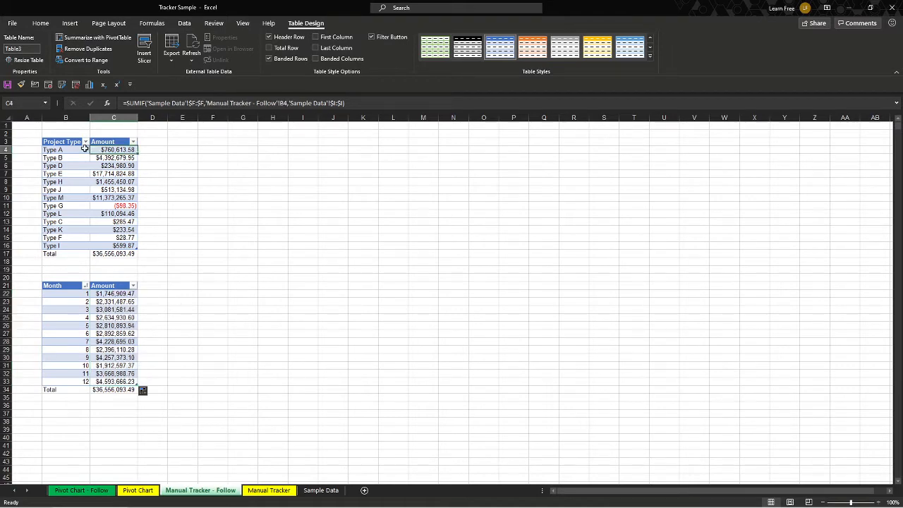
click(85, 142)
click(81, 149)
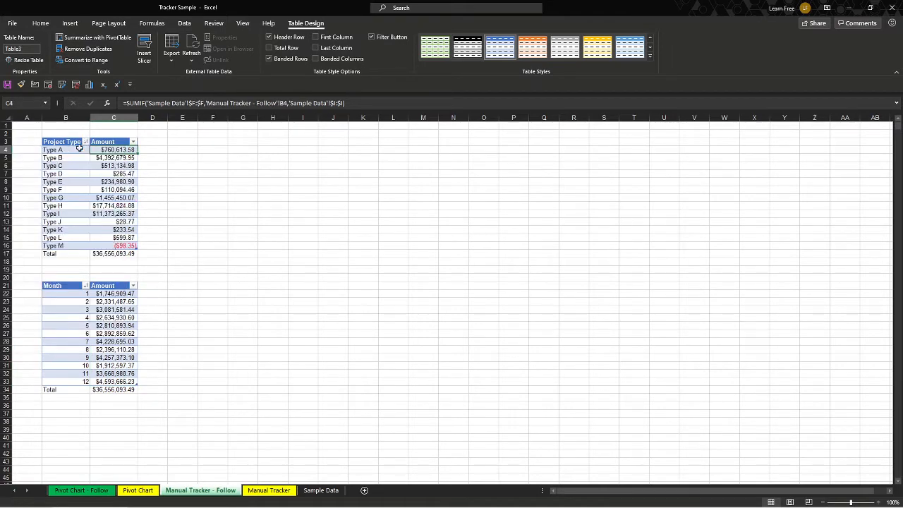
Step: Refill the C4 SUMIF formula down to C16 and check the criteria references in C16 and C11
double_click(122, 149)
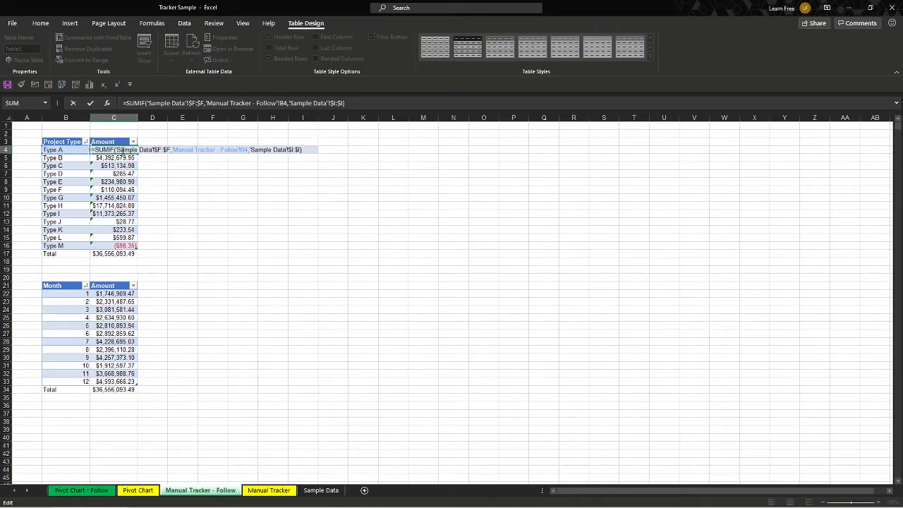
key(Escape)
double_click(138, 153)
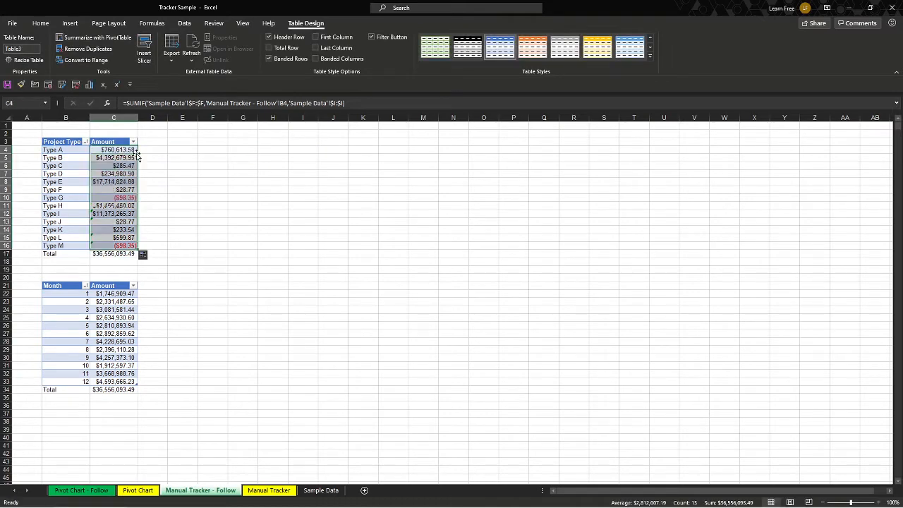
double_click(110, 247)
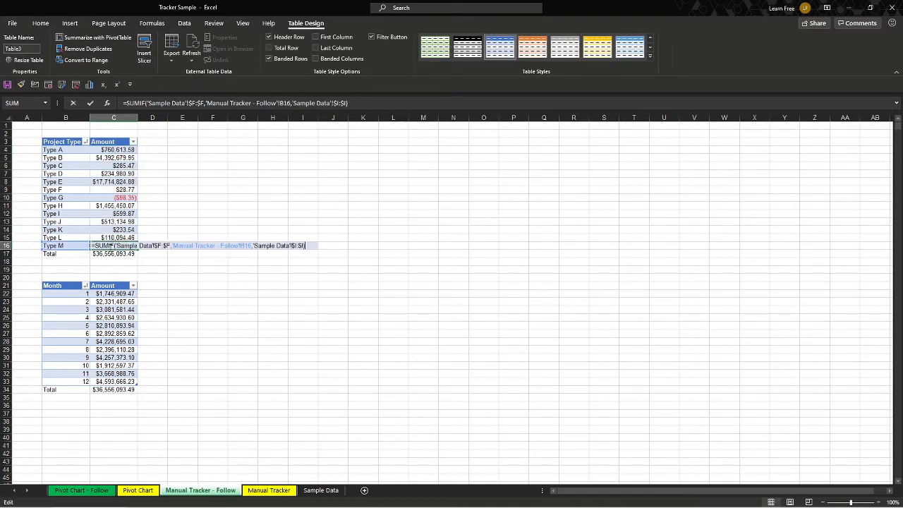
key(Escape)
click(113, 207)
double_click(114, 207)
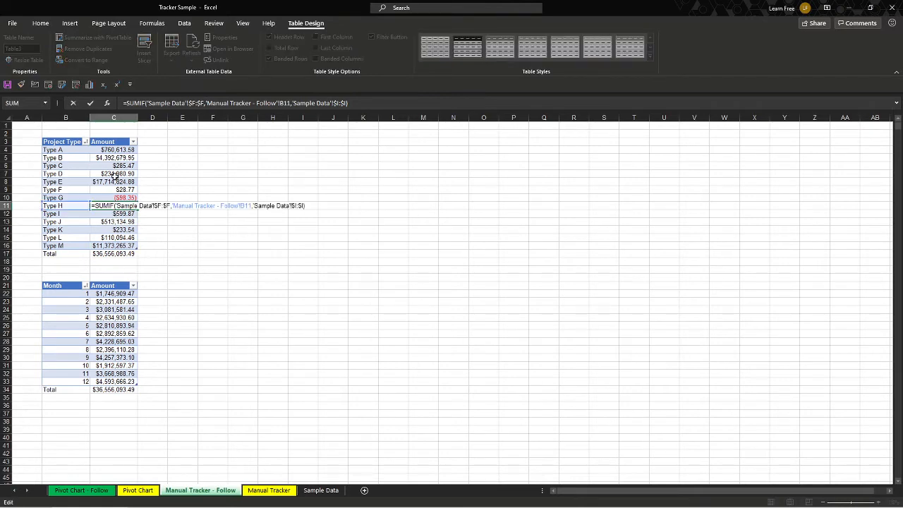
Step: Check the criteria references in the SUMIF formulas for Type D in C7 and Type B in C5
click(116, 173)
double_click(115, 174)
key(Escape)
double_click(115, 158)
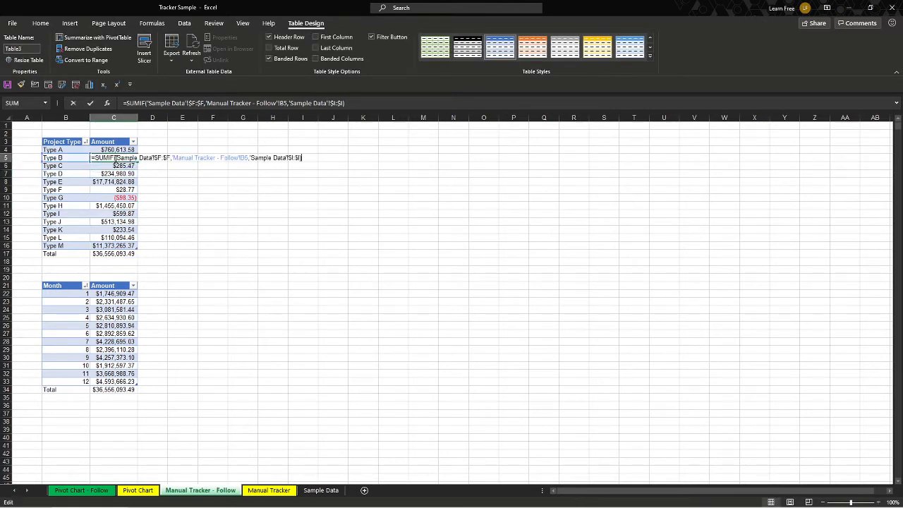
key(Escape)
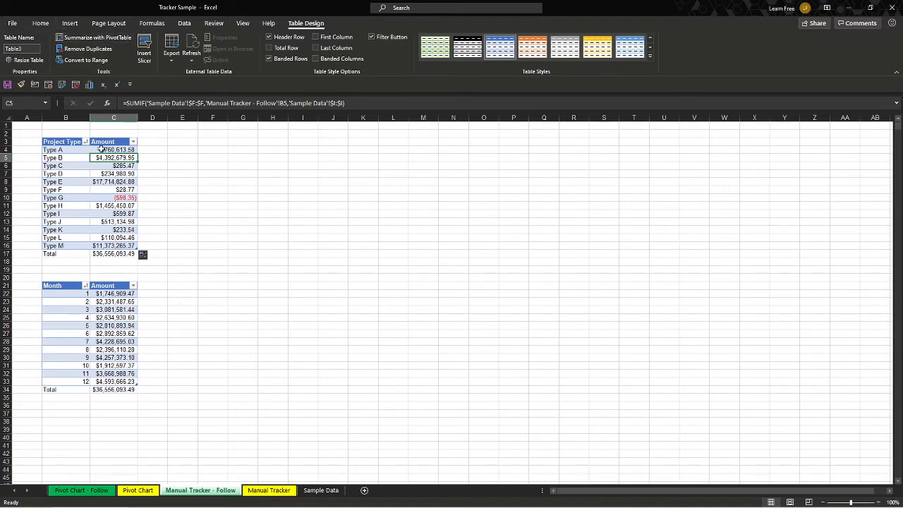
Step: Insert a clustered column chart of B3:C16, place it beside the project type table, and apply the dark outlined-column chart style
drag(71, 142, 120, 245)
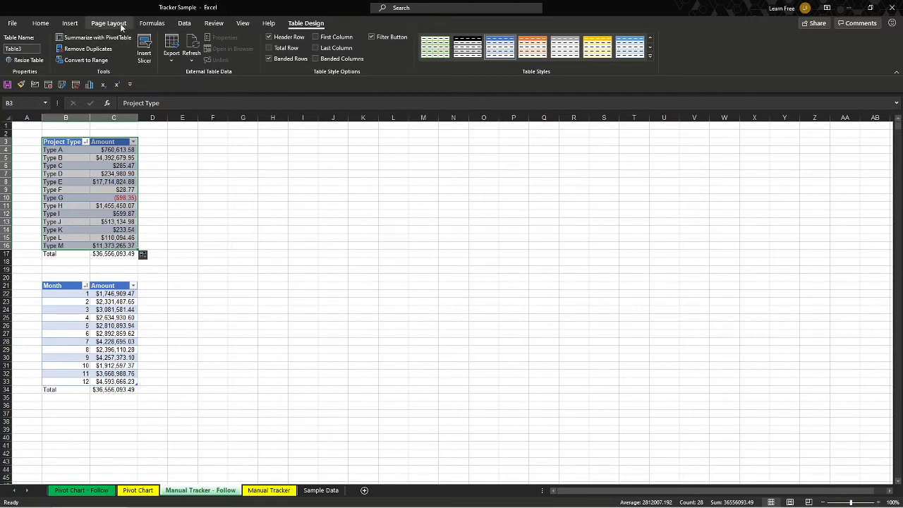
click(70, 23)
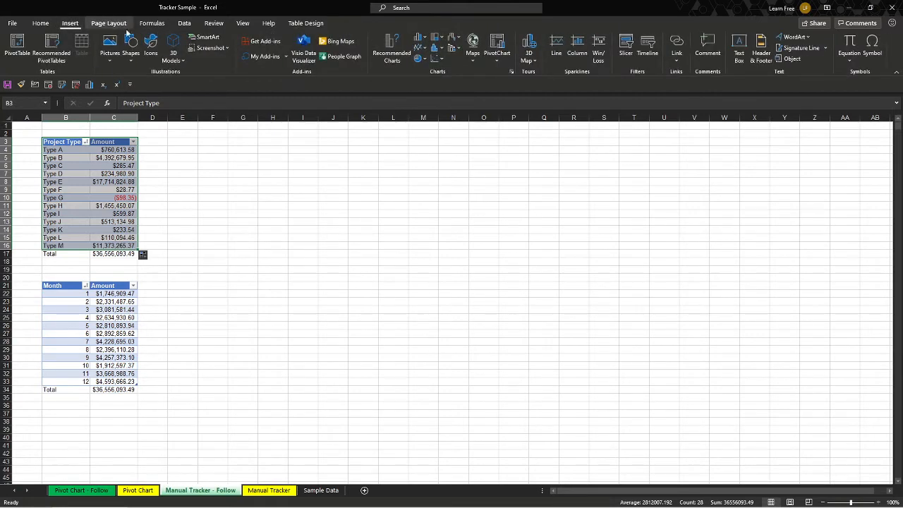
click(392, 55)
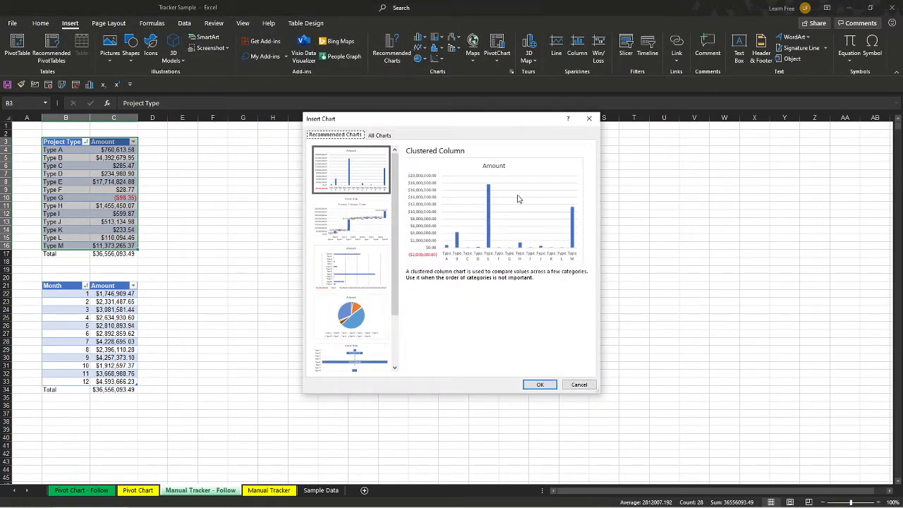
click(539, 384)
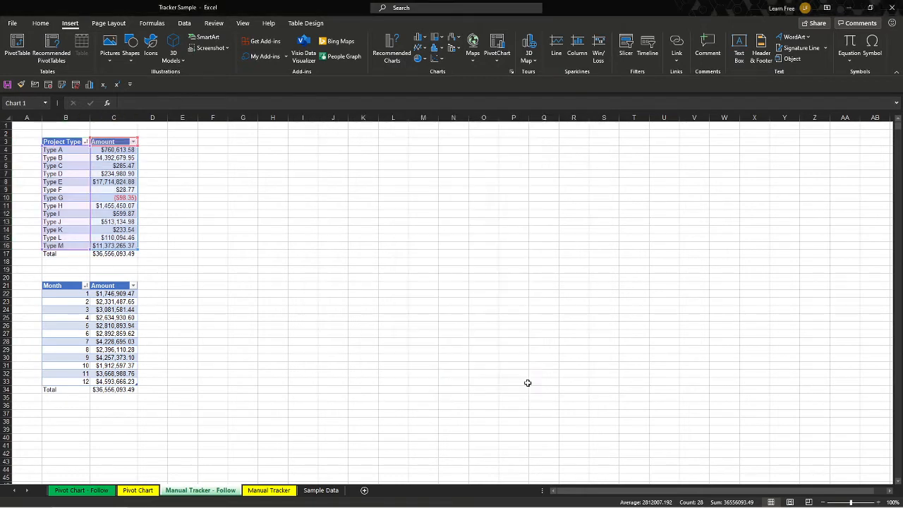
drag(499, 246, 328, 142)
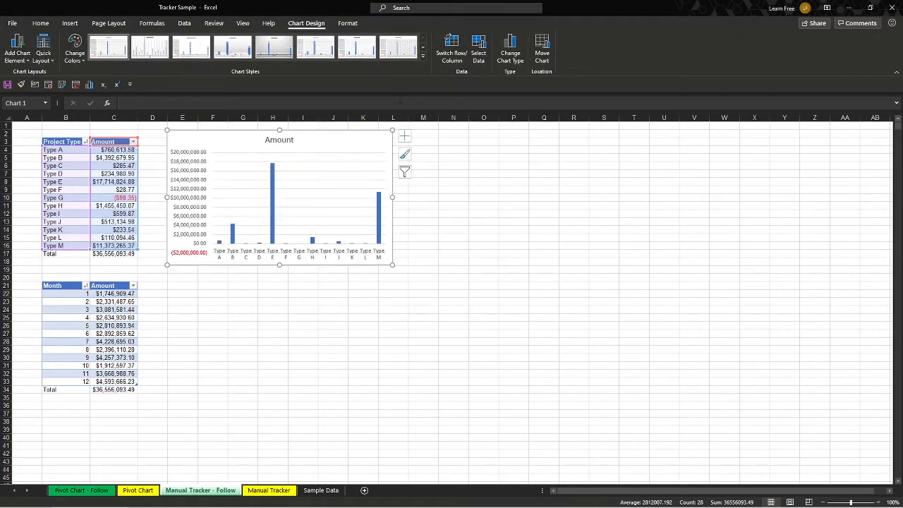
click(422, 57)
click(284, 75)
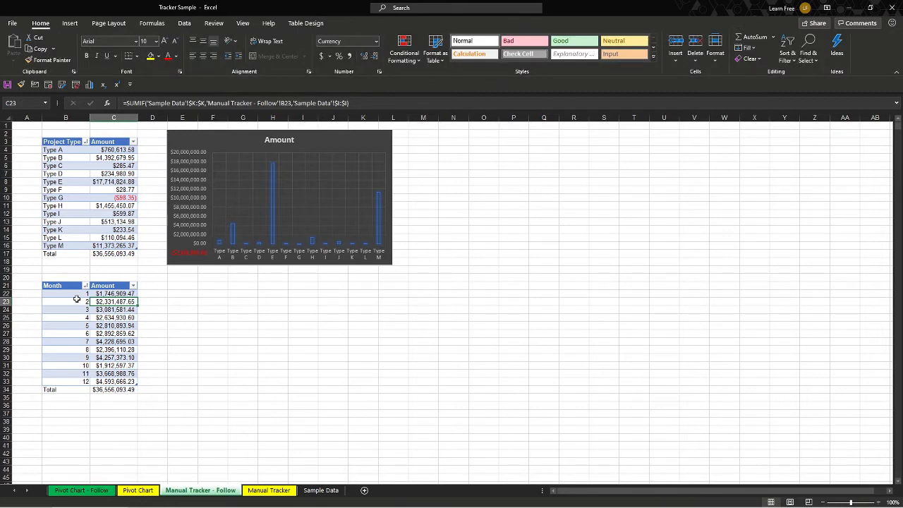
Step: Insert a scatter chart with connected points from B21:C33, place it beside the month table, and apply the dark chart style
drag(71, 288, 136, 381)
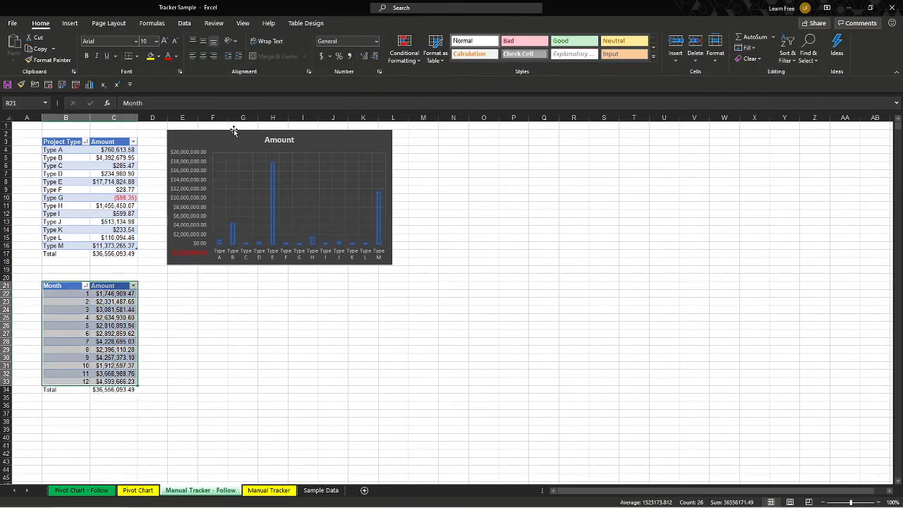
click(70, 23)
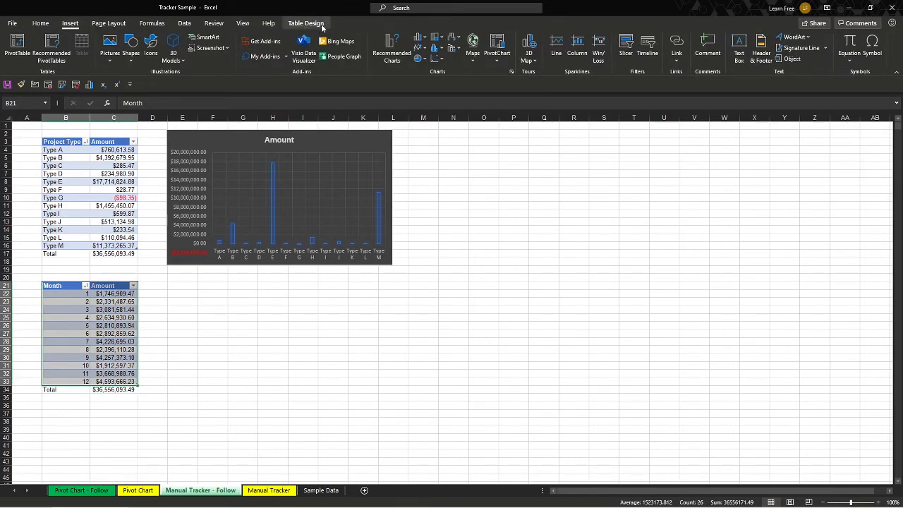
click(395, 49)
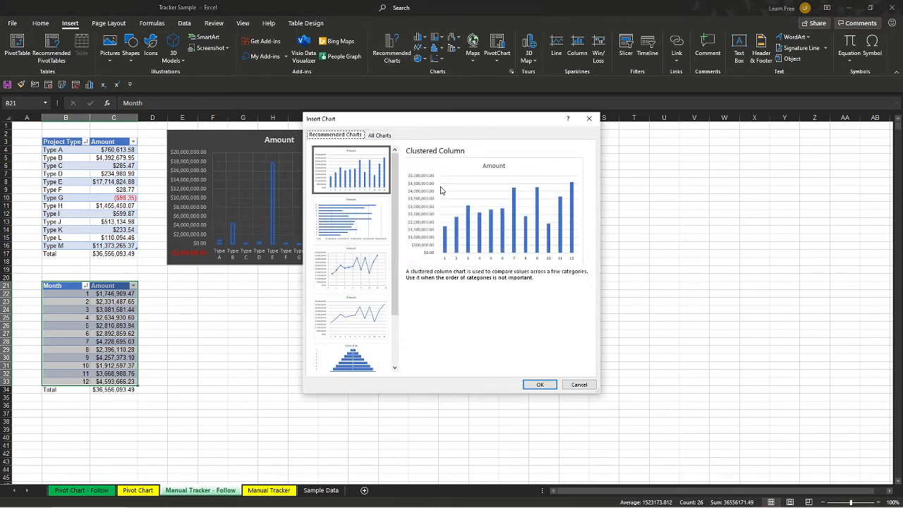
click(360, 268)
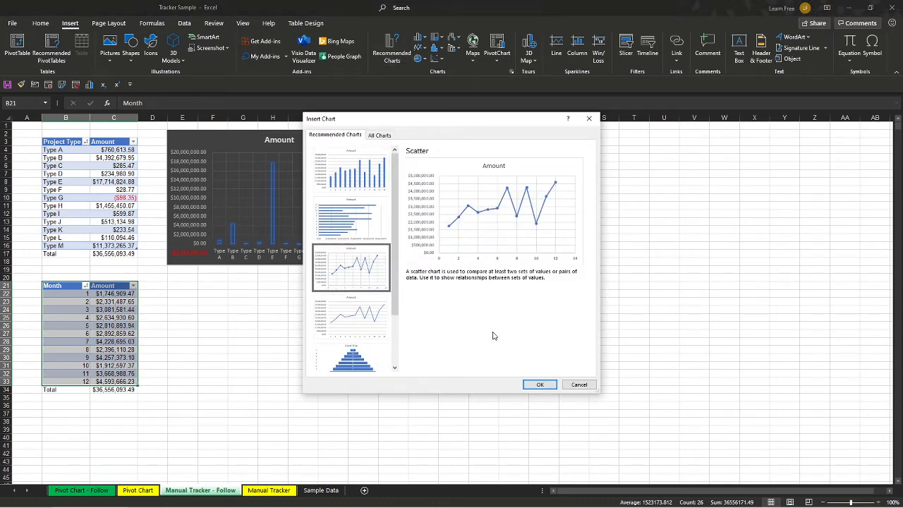
click(540, 384)
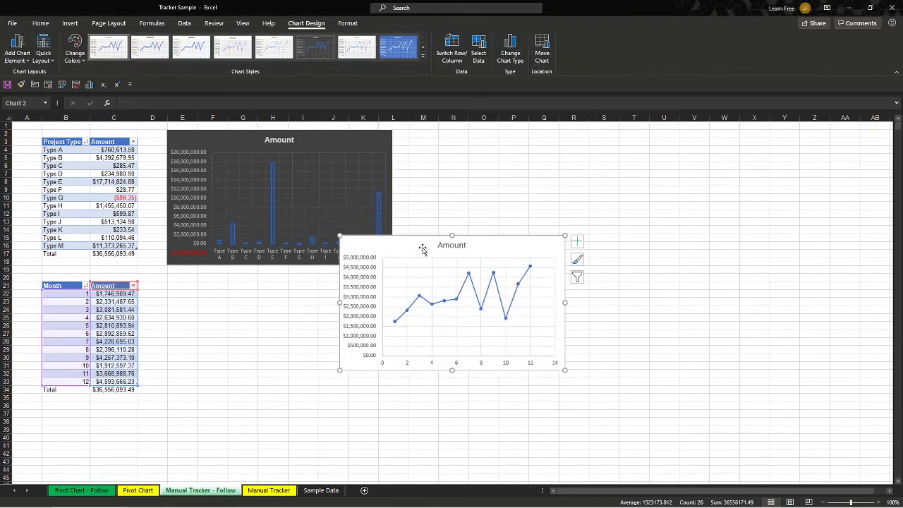
drag(422, 248, 248, 296)
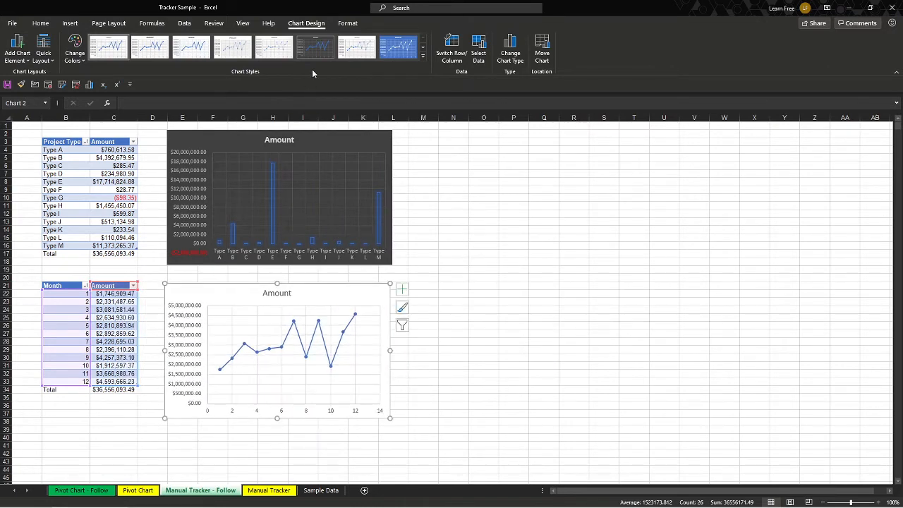
click(315, 48)
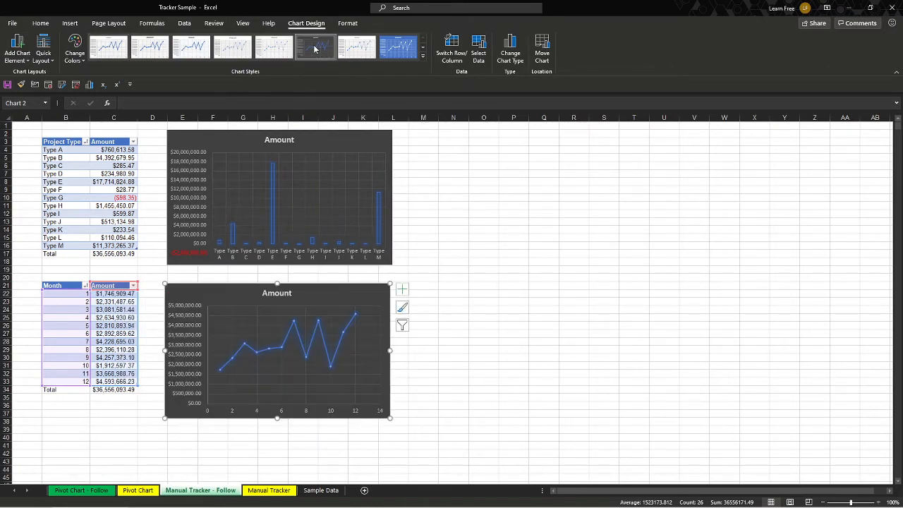
Step: Add data labels to the Amount series in both the month chart and the project type chart
right_click(356, 316)
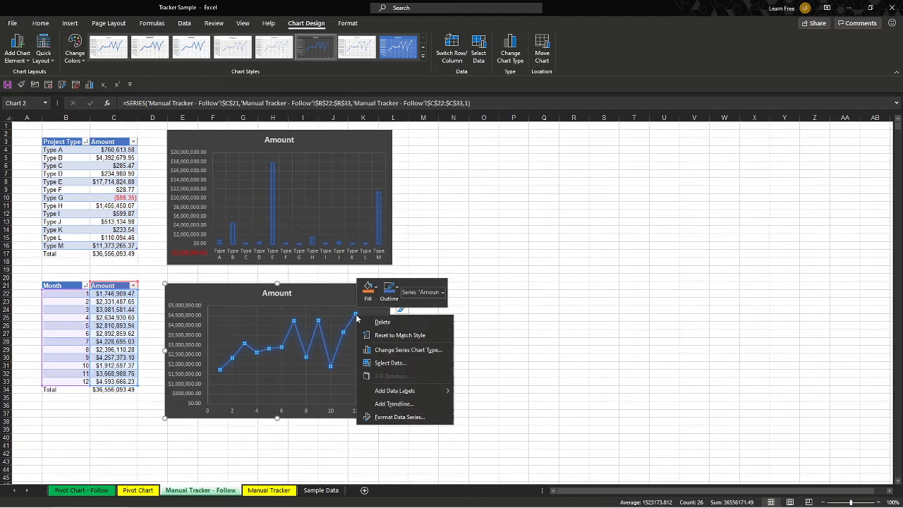
click(400, 391)
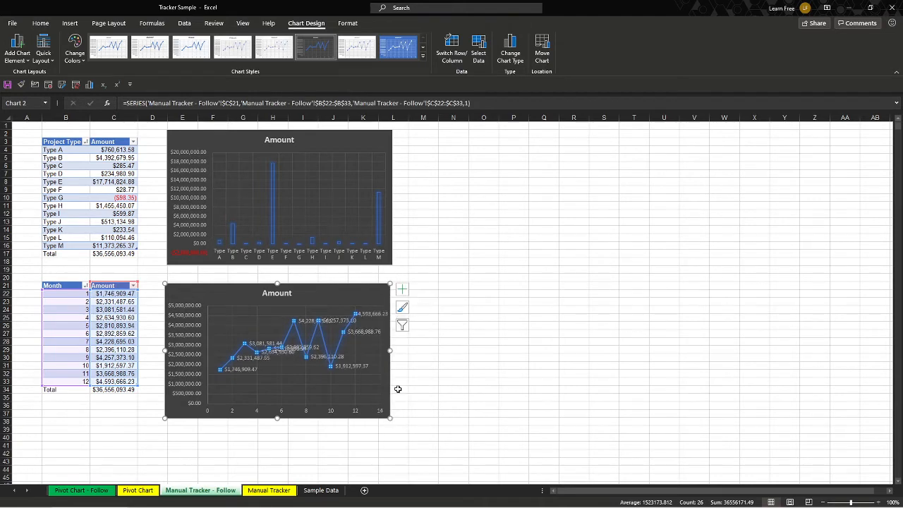
right_click(272, 173)
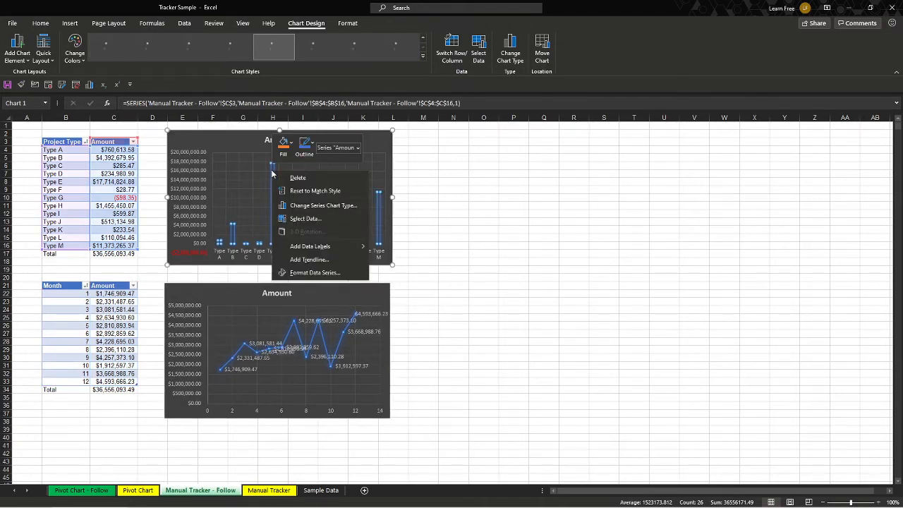
click(334, 245)
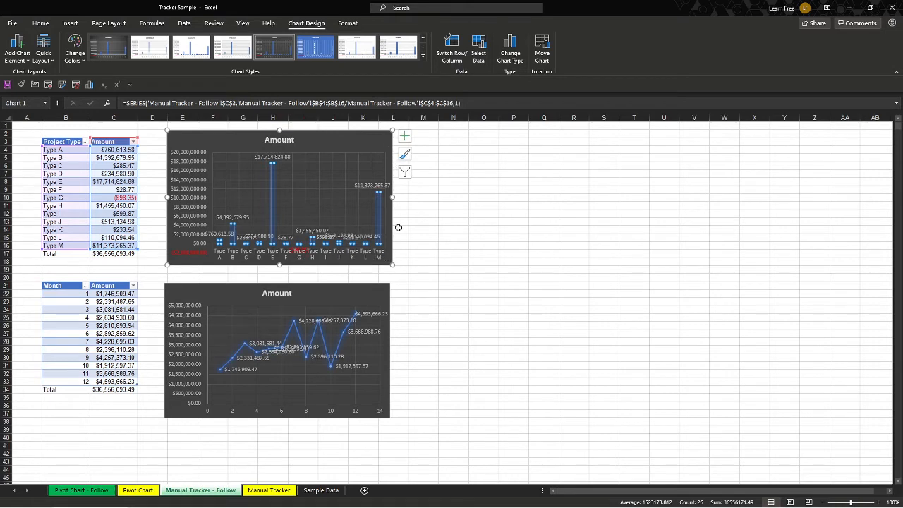
Step: Enlarge the project type chart and the month chart so both extend across to column Q
drag(392, 264, 544, 278)
click(388, 379)
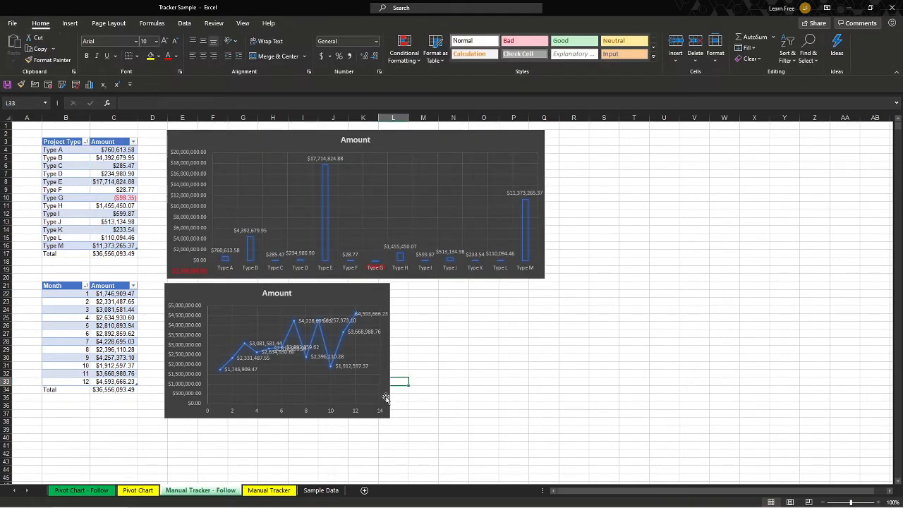
click(381, 416)
drag(381, 419, 544, 422)
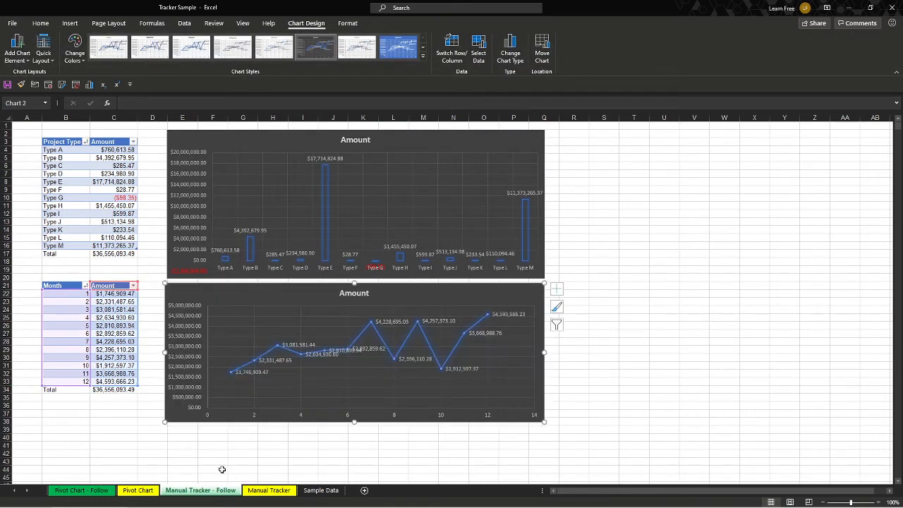
Step: Review the finished charts on the Manual Tracker sheet and inspect the month 1 SUMIF formula in C21
click(318, 490)
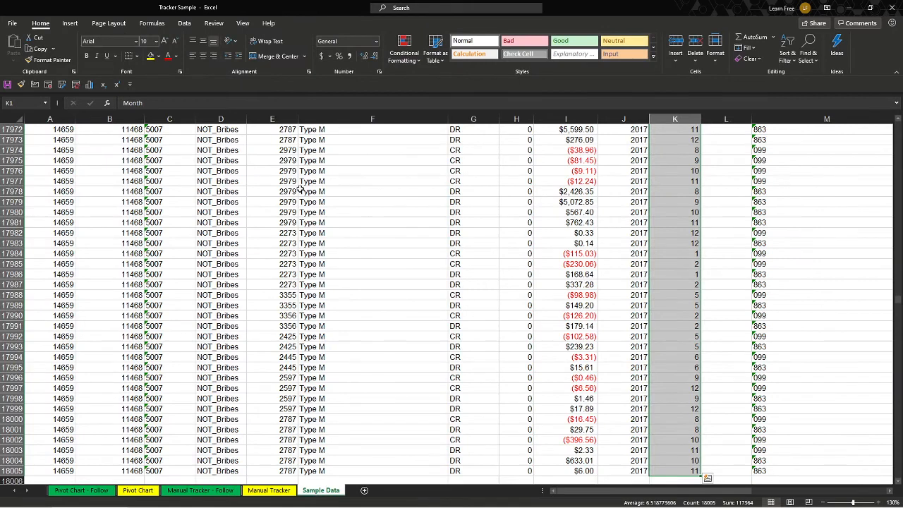
click(267, 490)
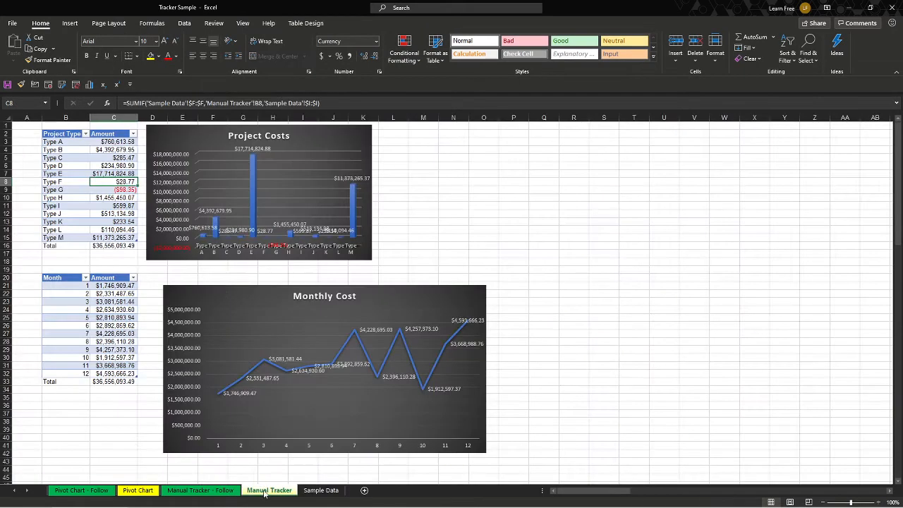
click(104, 288)
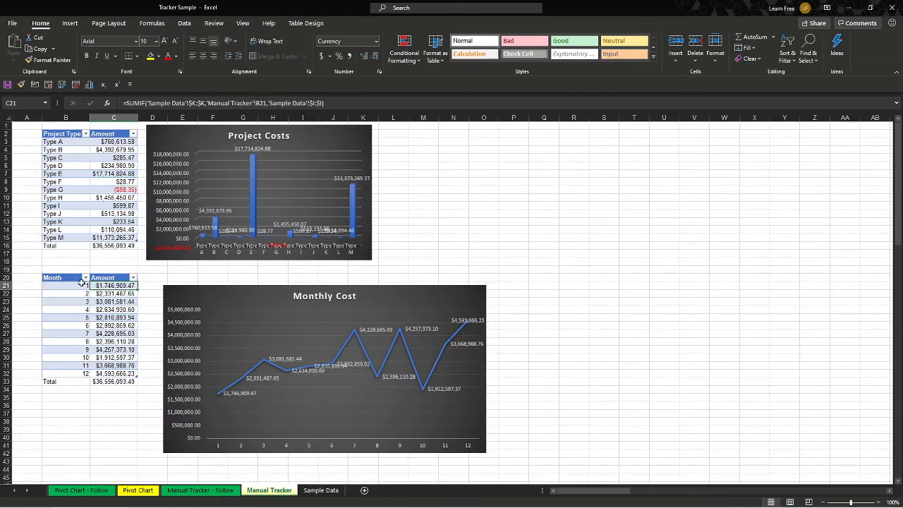
drag(61, 286, 99, 286)
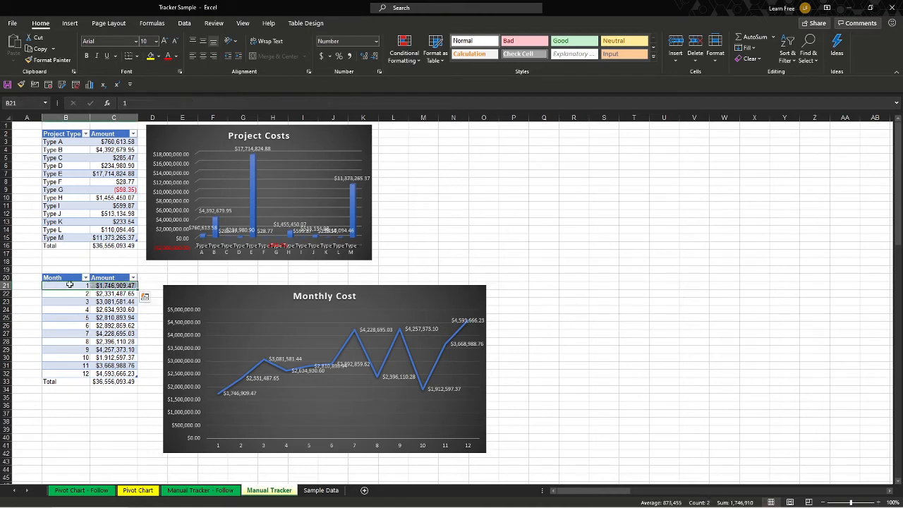
click(115, 287)
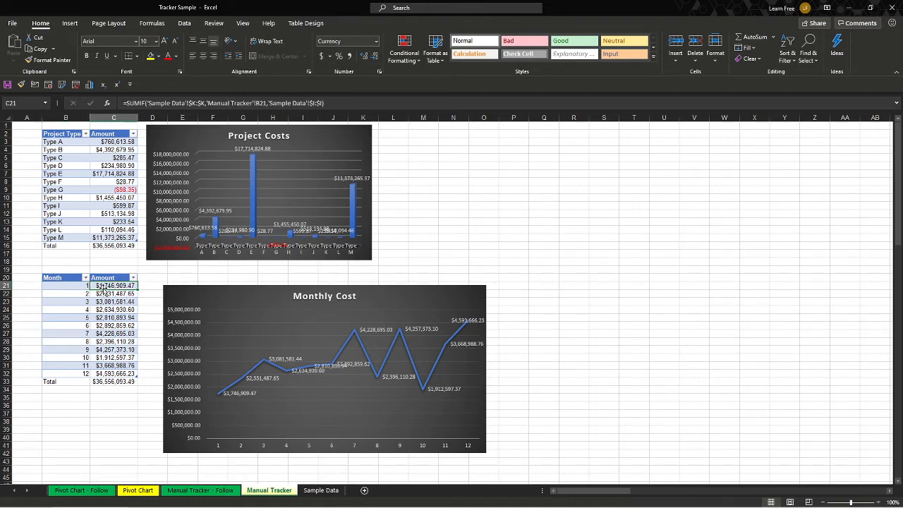
Step: Copy the month 1 Type M record in A17984:N17984 on the Sample Data sheet
click(321, 490)
drag(678, 244, 679, 254)
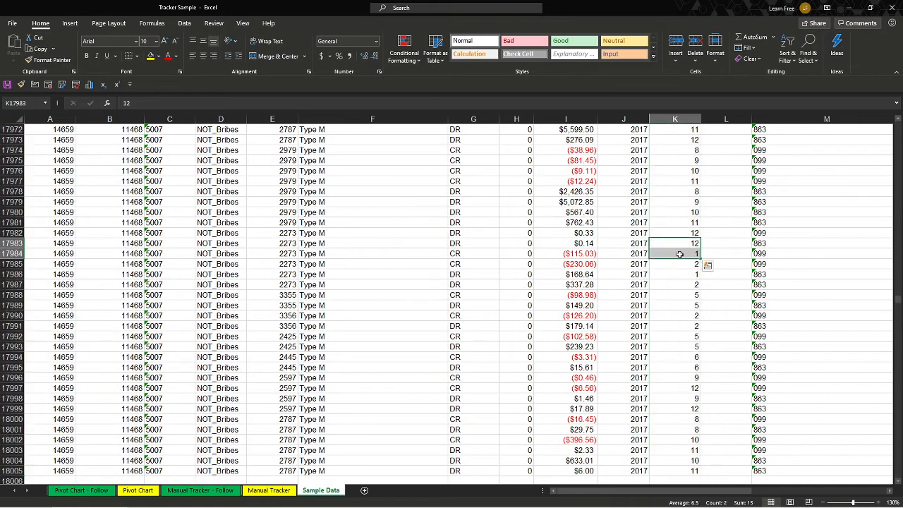
click(681, 254)
key(ctrl+shift+Left)
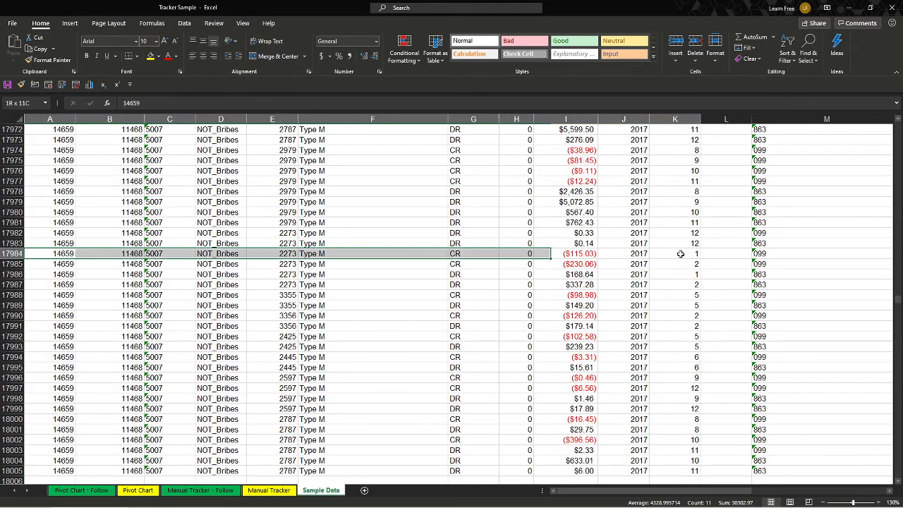
key(shift+Right)
key(shift+Right)
key(shift+Right)
key(shift+Right)
key(shift+Right)
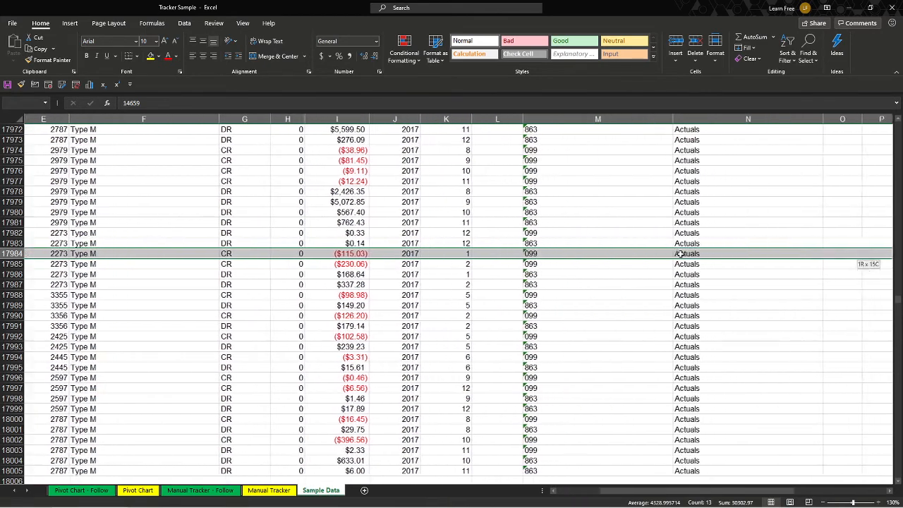
key(shift+Left)
key(shift+Left)
key(ctrl+q)
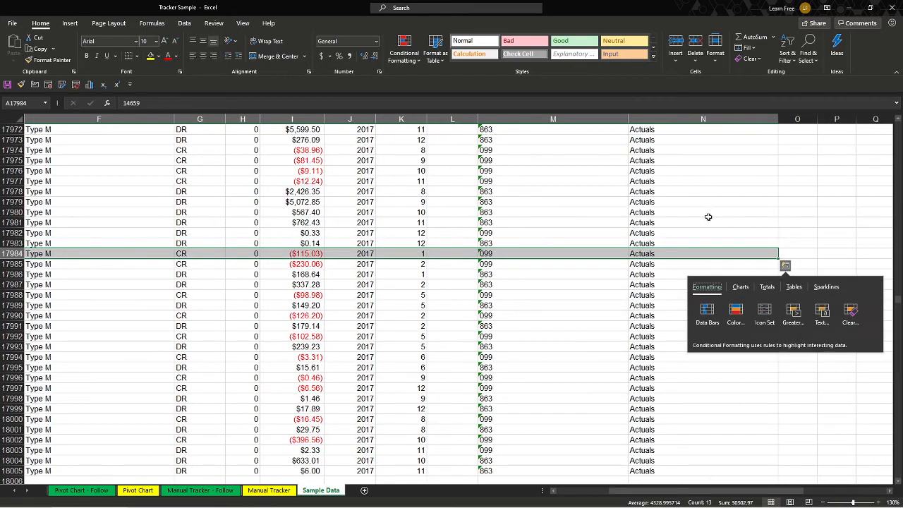
key(Escape)
key(ctrl+c)
Step: Paste the copied record into the first empty row, 18006, and set its amount in I18006 to 10000000
scroll(272, 225, left, 3)
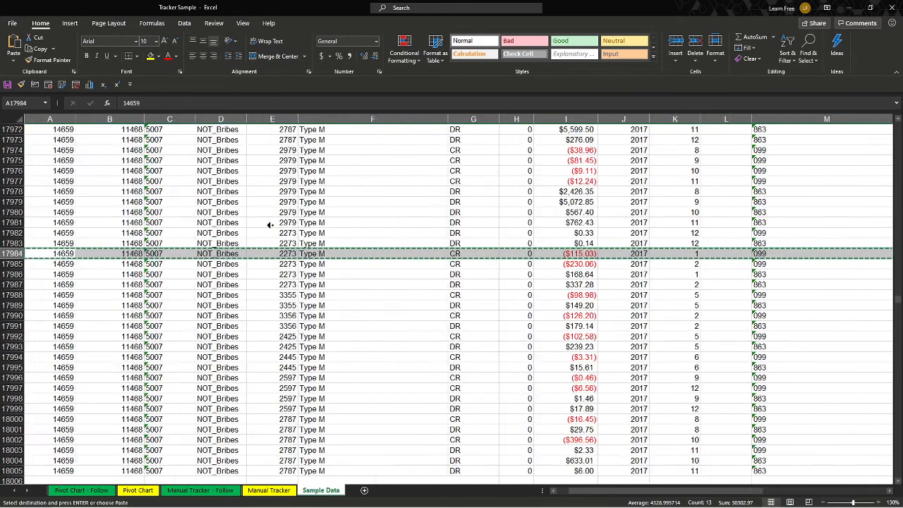
scroll(267, 253, down, 3)
click(60, 390)
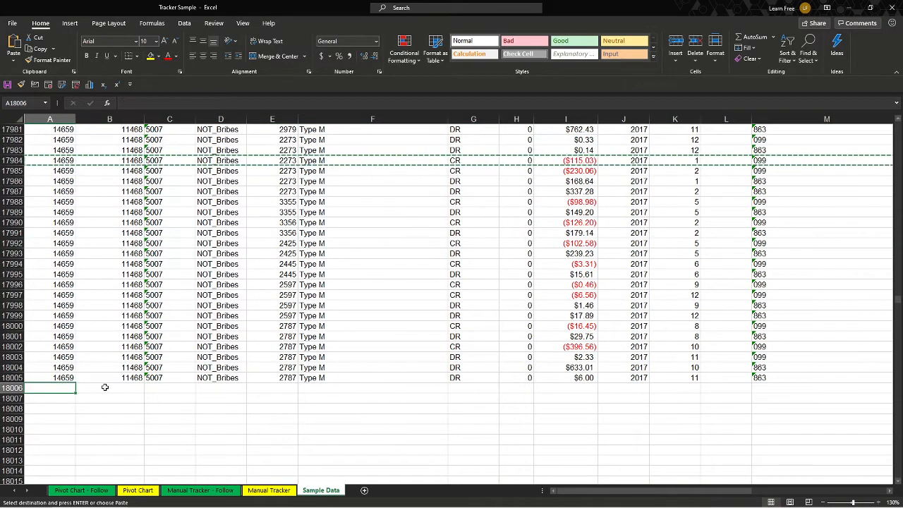
key(ctrl+v)
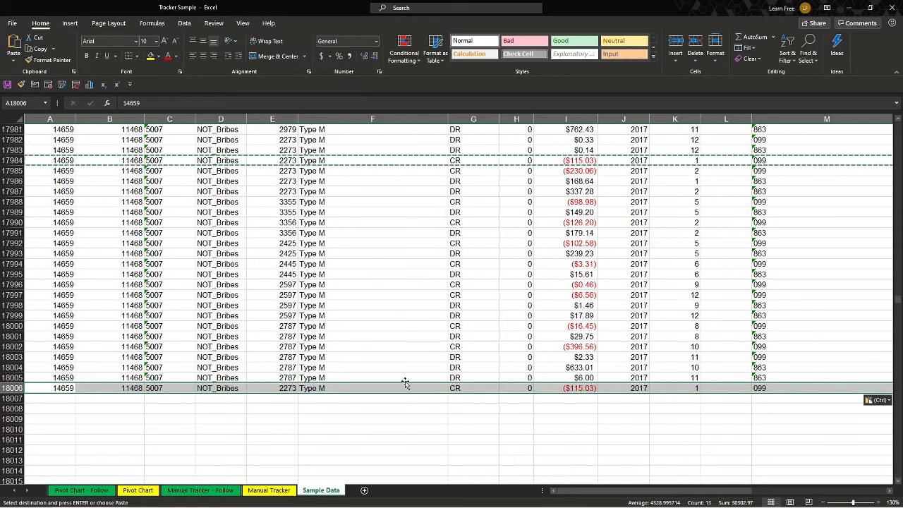
click(561, 388)
text(10000000)
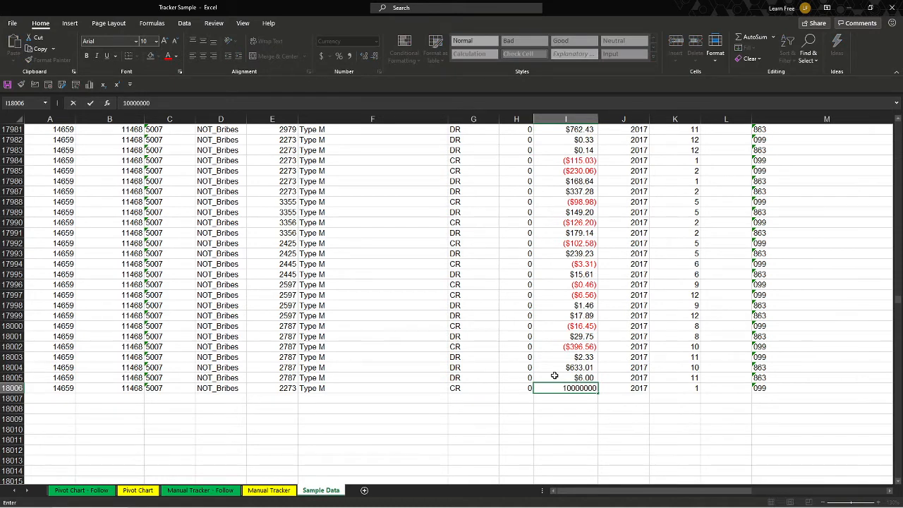
key(Return)
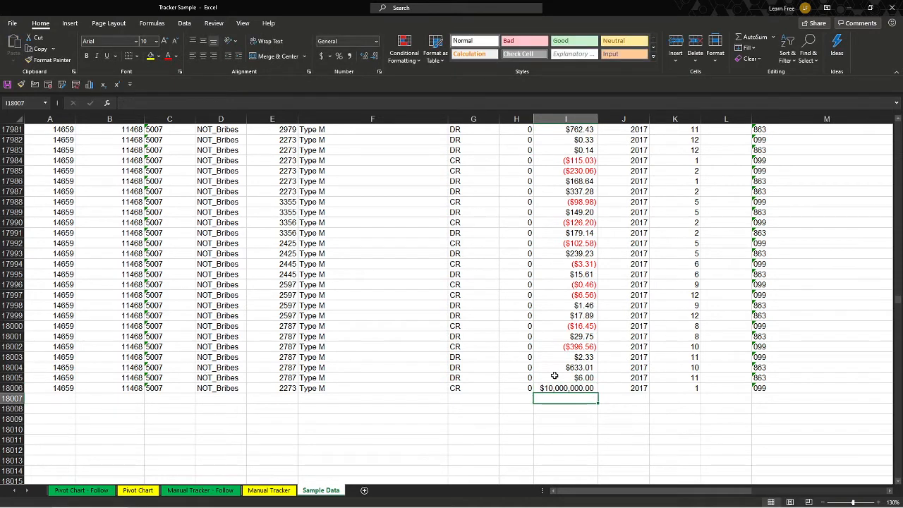
Step: Check the updated tables and charts on the Manual Tracker sheet and undo the test record in Sample Data row 18006
click(267, 494)
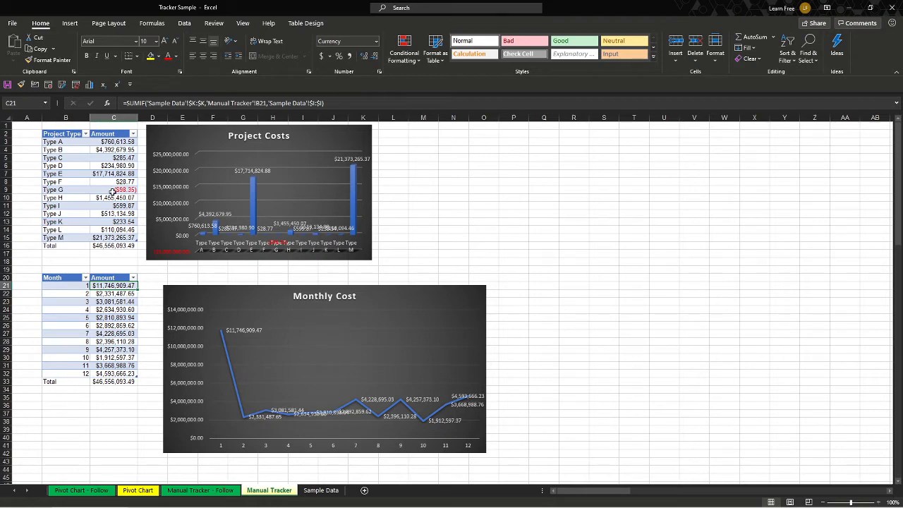
key(ctrl+Page_Down)
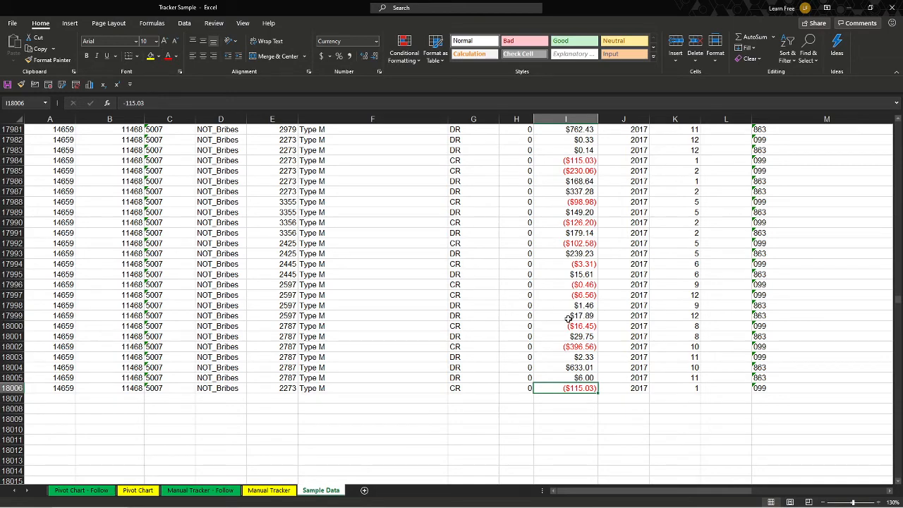
key(ctrl+z)
key(Escape)
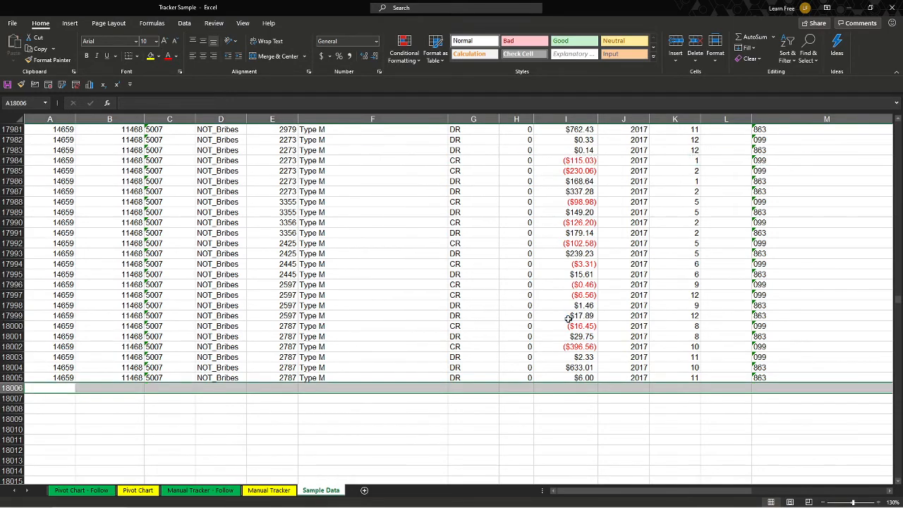
Step: Examine the Sample Data columns from the header row down and the month and sub account pivot tables and charts on the Pivot Chart sheet
click(568, 161)
scroll(530, 240, up, 16)
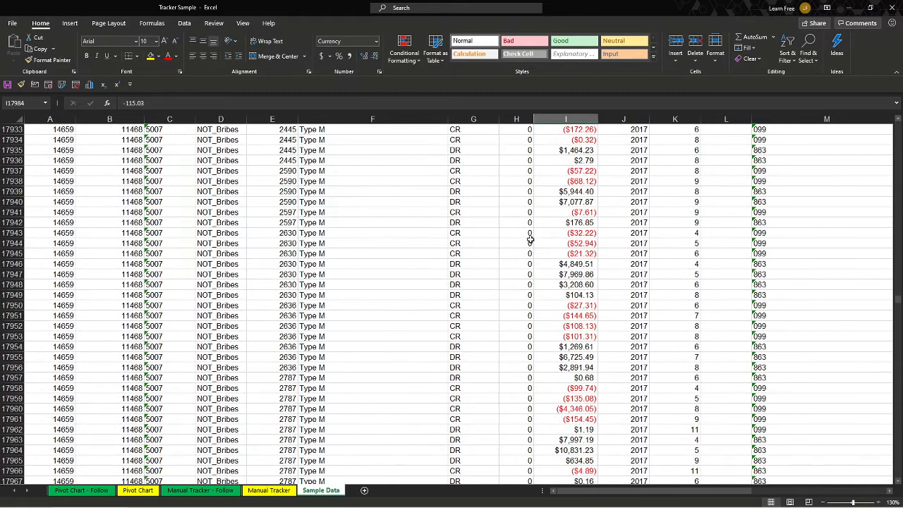
key(ctrl+Up)
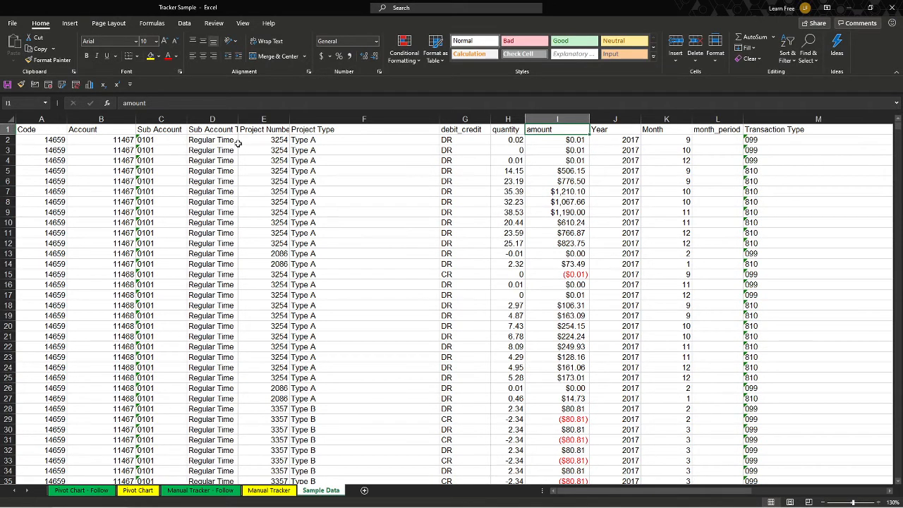
click(391, 180)
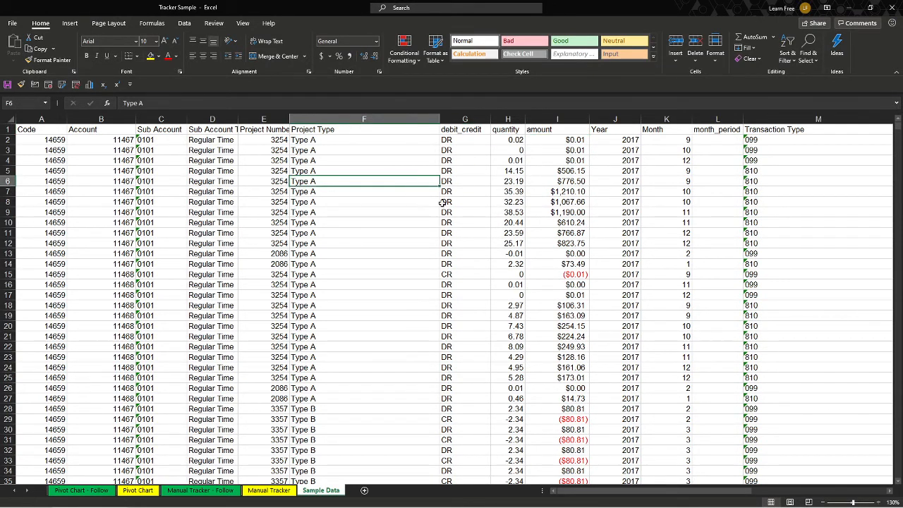
click(139, 491)
click(71, 190)
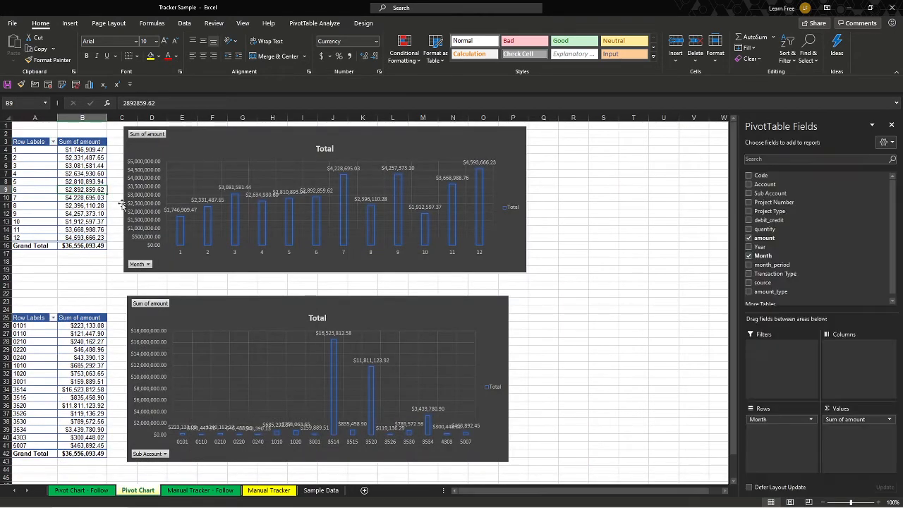
click(83, 164)
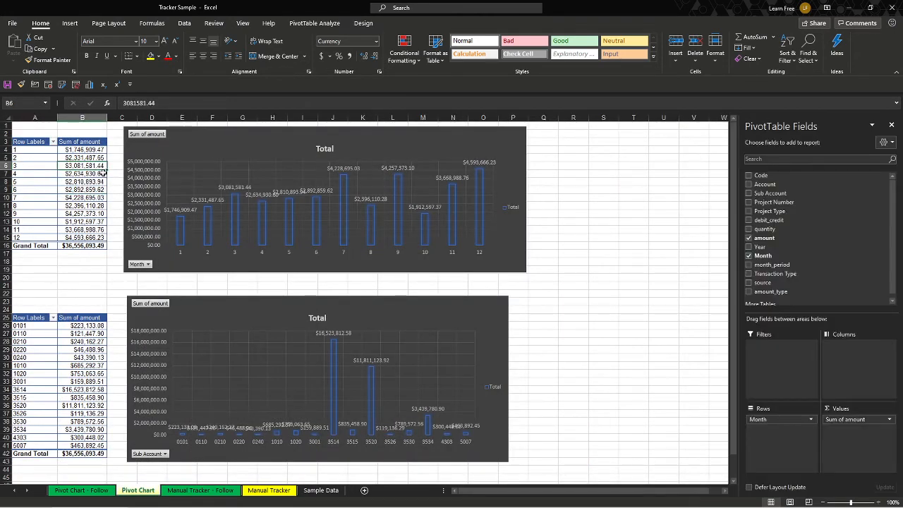
click(77, 182)
click(81, 365)
click(84, 389)
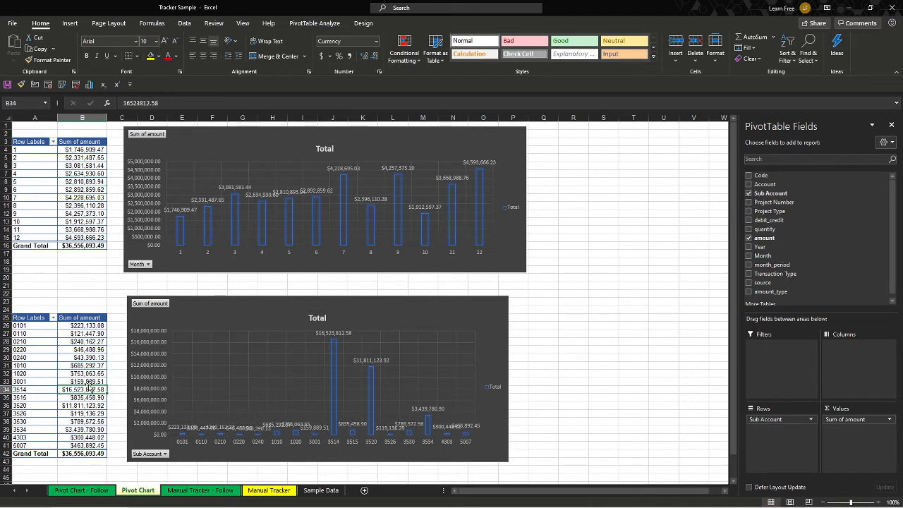
click(176, 286)
click(78, 285)
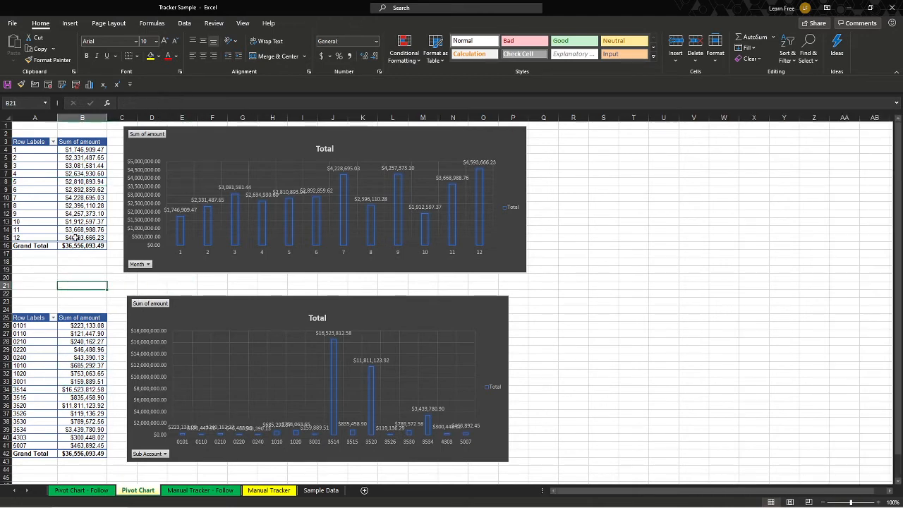
click(79, 215)
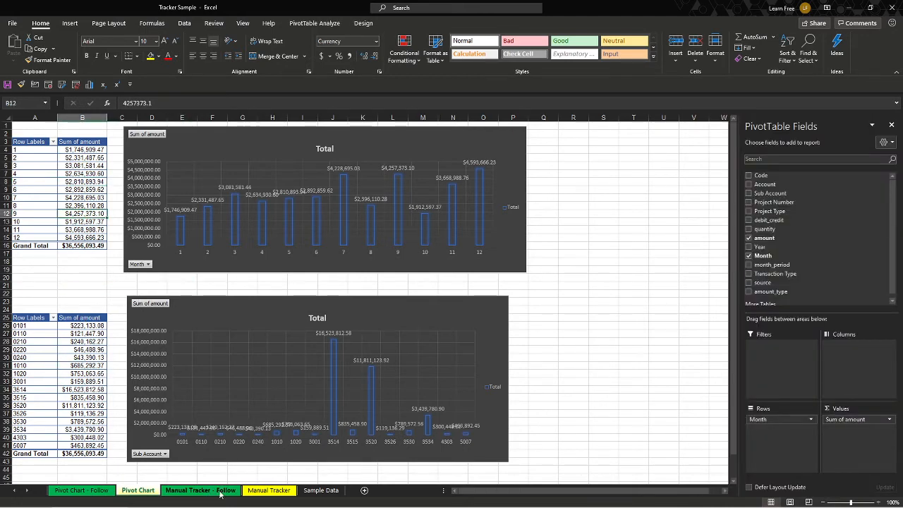
Step: Insert a PivotChart from Sample Data range A1:N18005 into the existing Pivot Chart - Follow sheet at cell B5
click(321, 490)
click(193, 161)
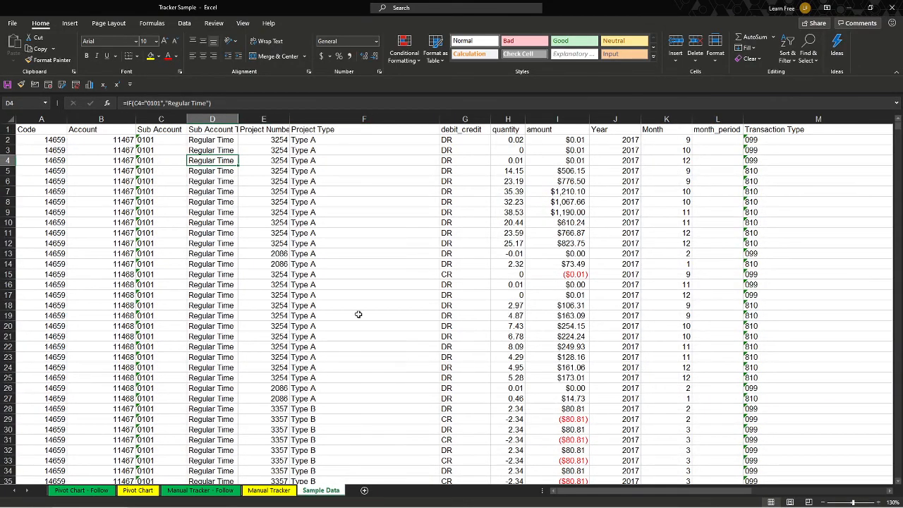
click(514, 295)
click(269, 367)
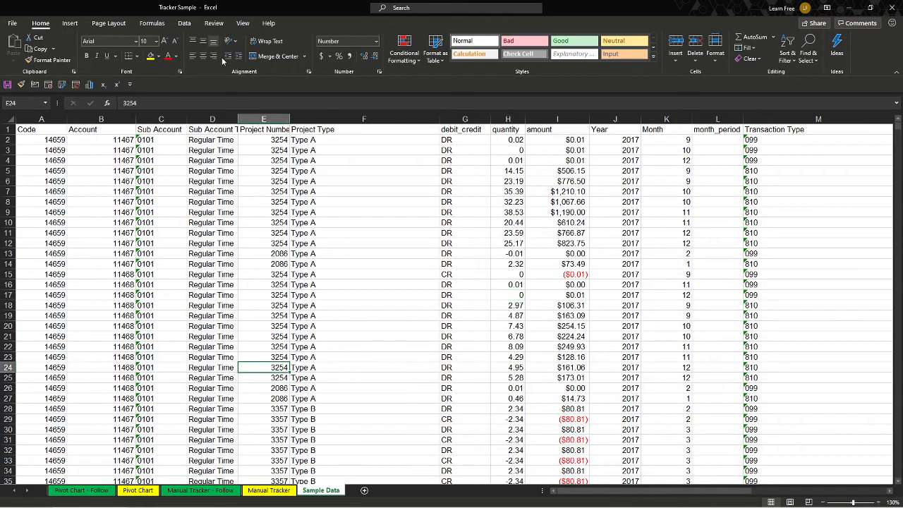
click(70, 24)
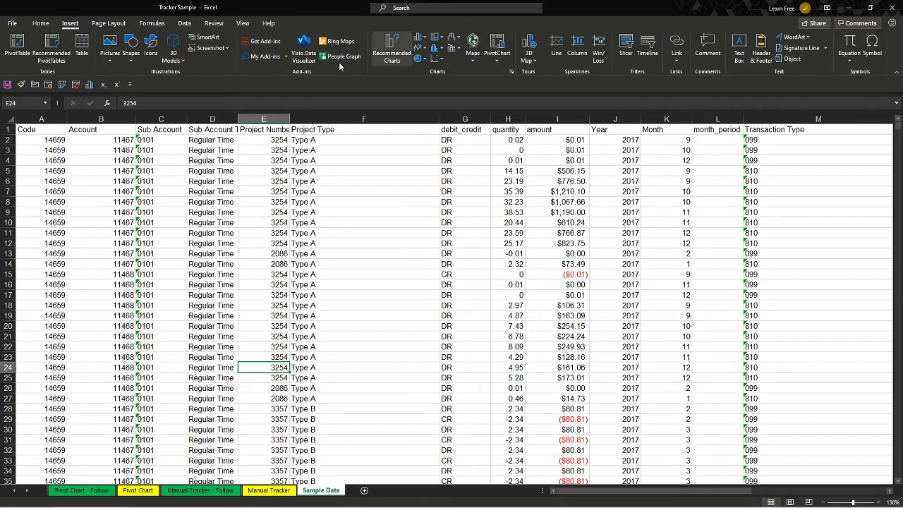
click(505, 44)
click(388, 276)
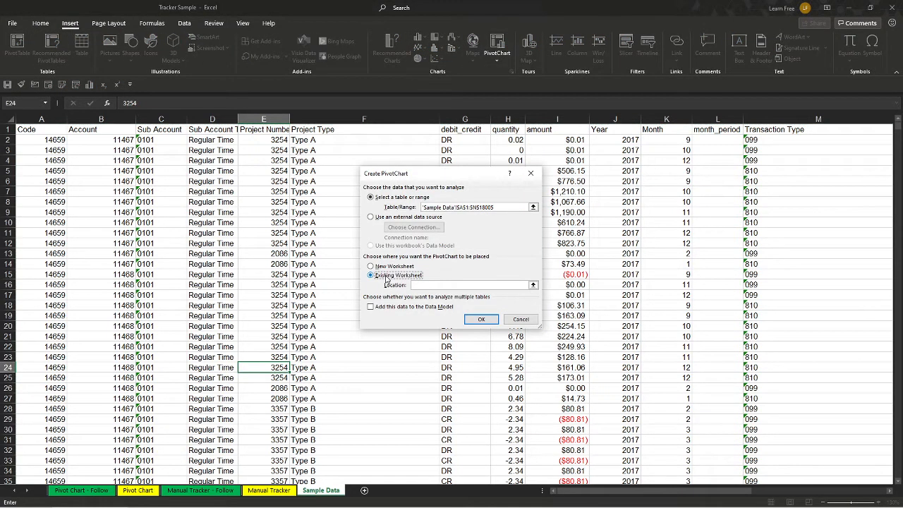
click(434, 285)
click(80, 494)
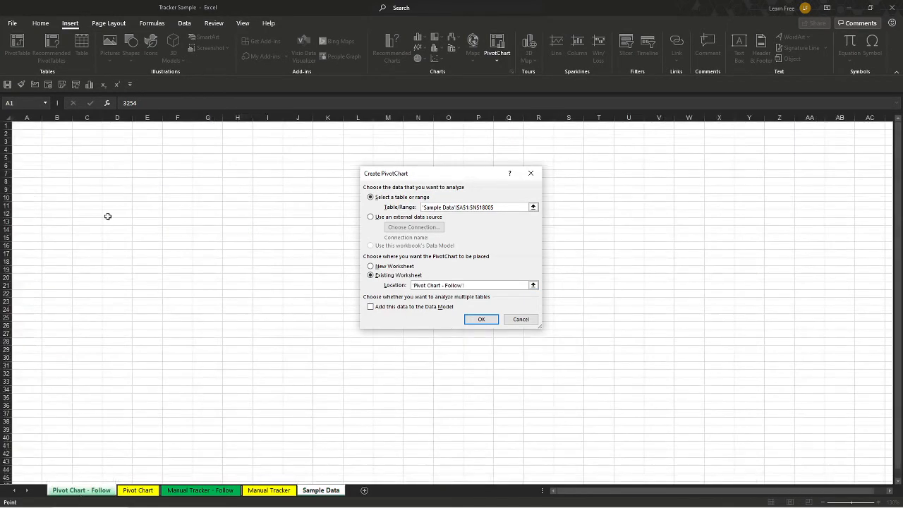
click(61, 158)
click(479, 319)
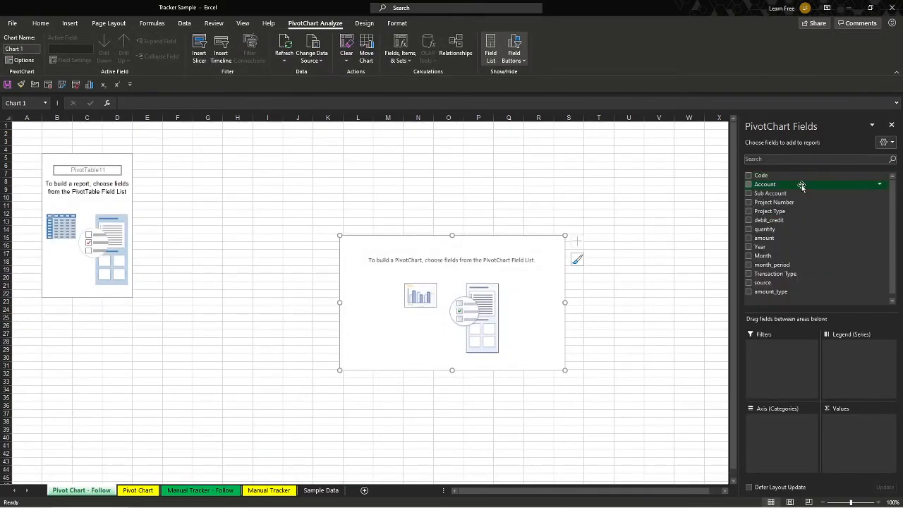
Step: Plot the sum of amount by Project Type in the PivotChart and format the pivot table amounts in C6:C19 as currency
drag(800, 211, 792, 424)
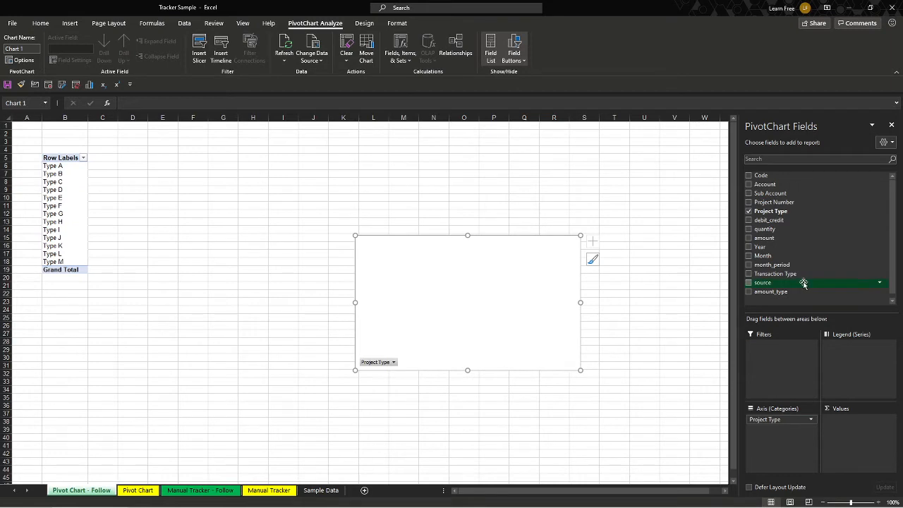
drag(800, 238, 850, 427)
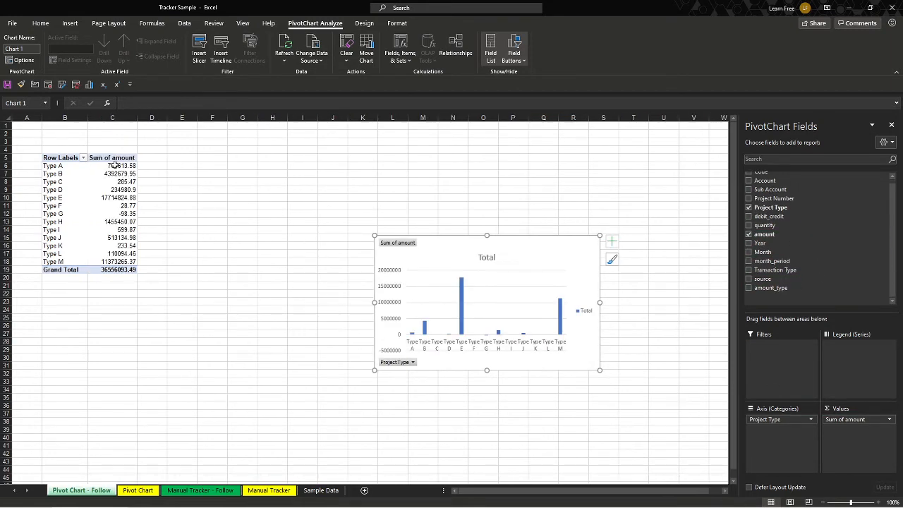
drag(114, 165, 115, 270)
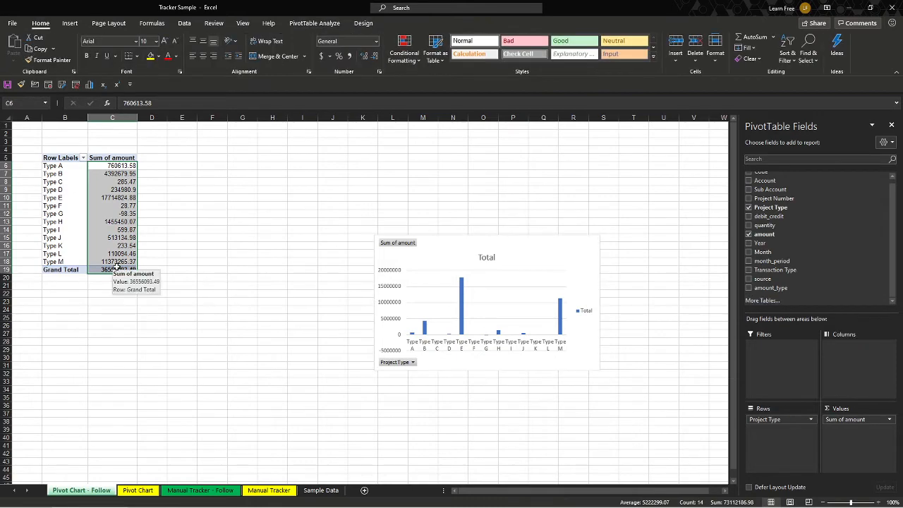
key(ctrl+shift+4)
Step: Move the project type PivotChart beside its pivot table and apply the dark chart style with outlined columns
drag(496, 248, 339, 153)
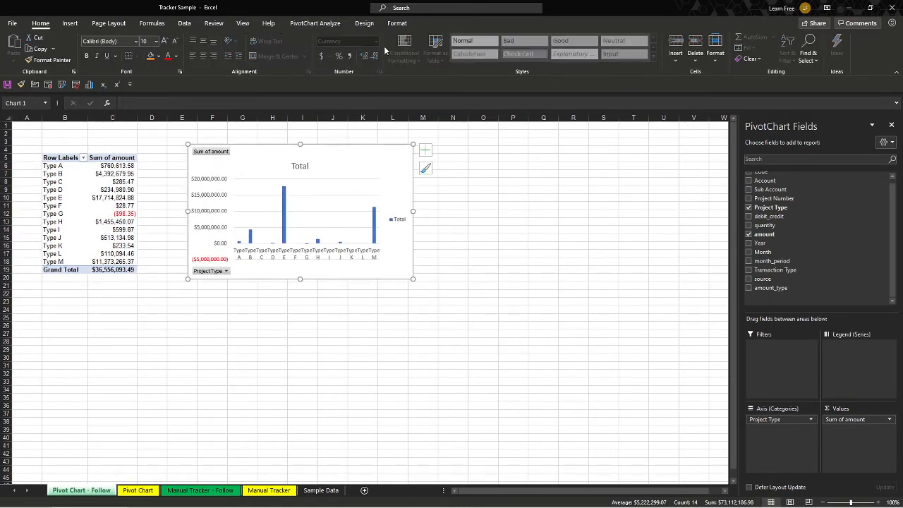
click(114, 172)
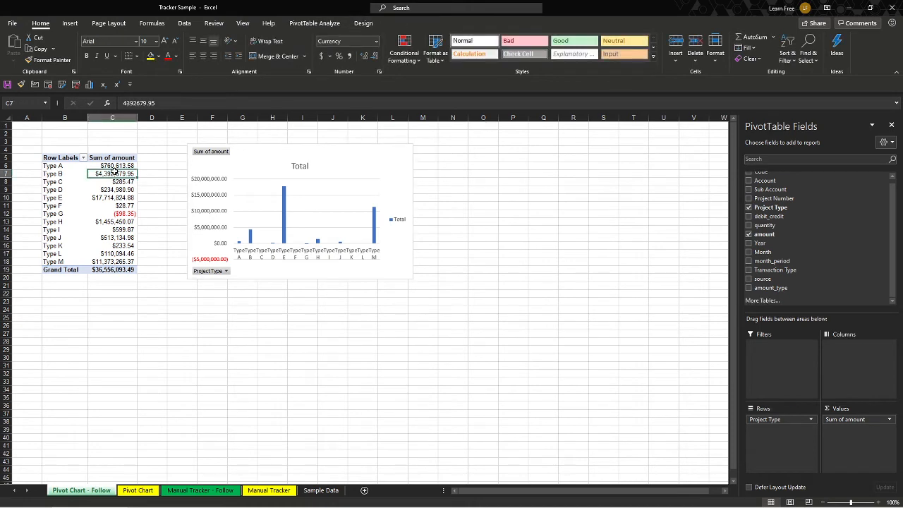
click(339, 152)
click(364, 23)
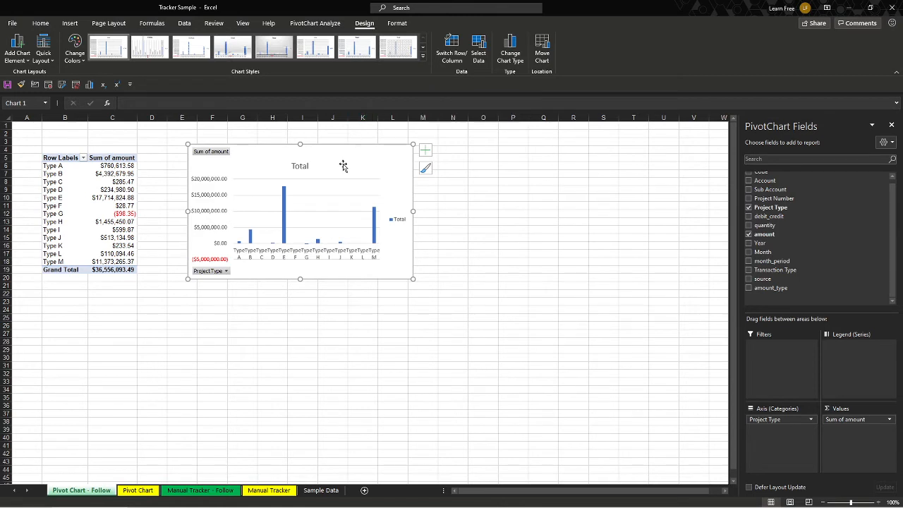
click(422, 57)
click(274, 74)
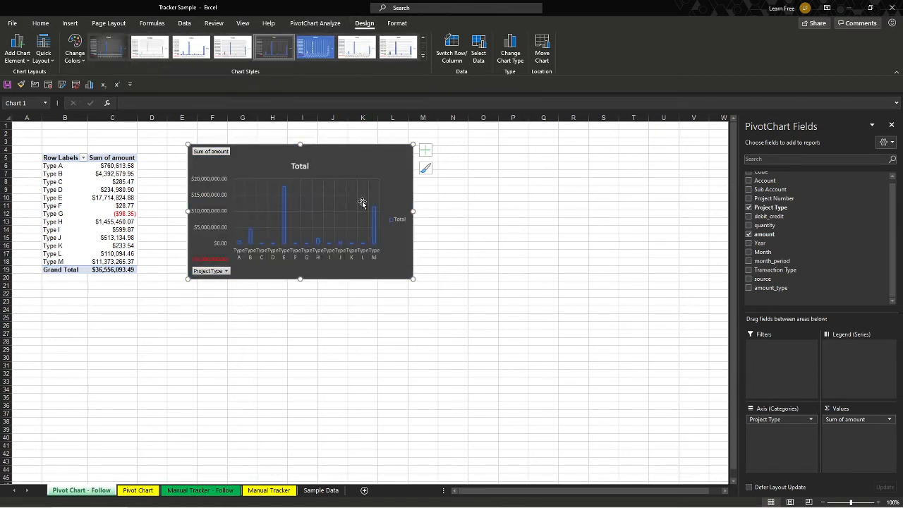
Step: Enlarge the project type PivotChart to about column Q and row 23 and add data labels to its columns
drag(412, 277, 561, 304)
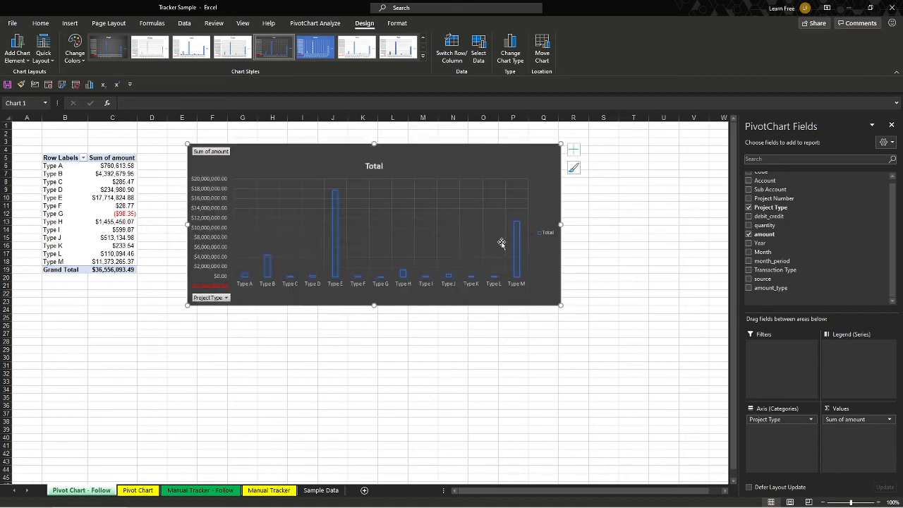
mouse_move(519, 237)
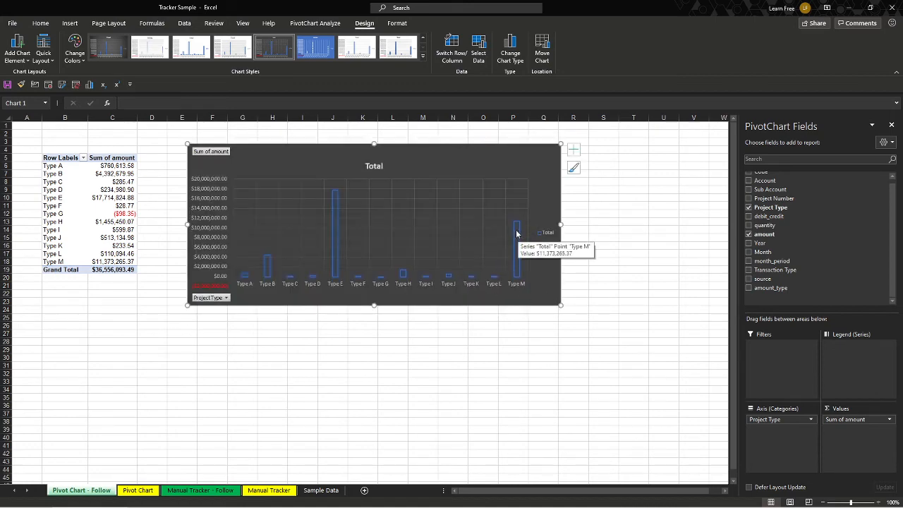
right_click(515, 233)
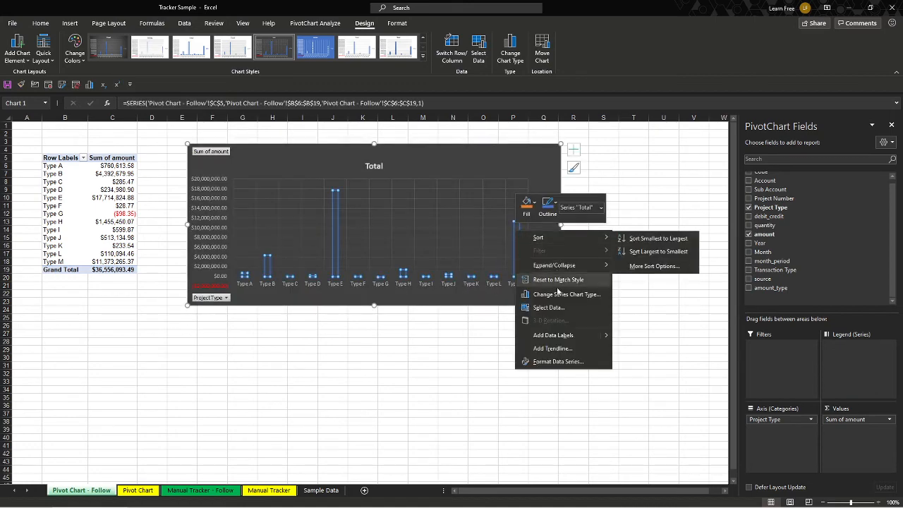
click(561, 336)
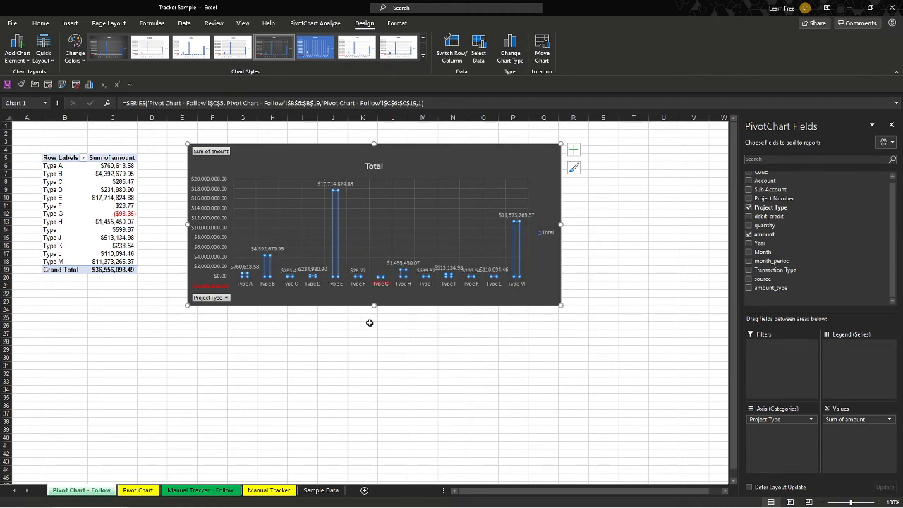
click(104, 229)
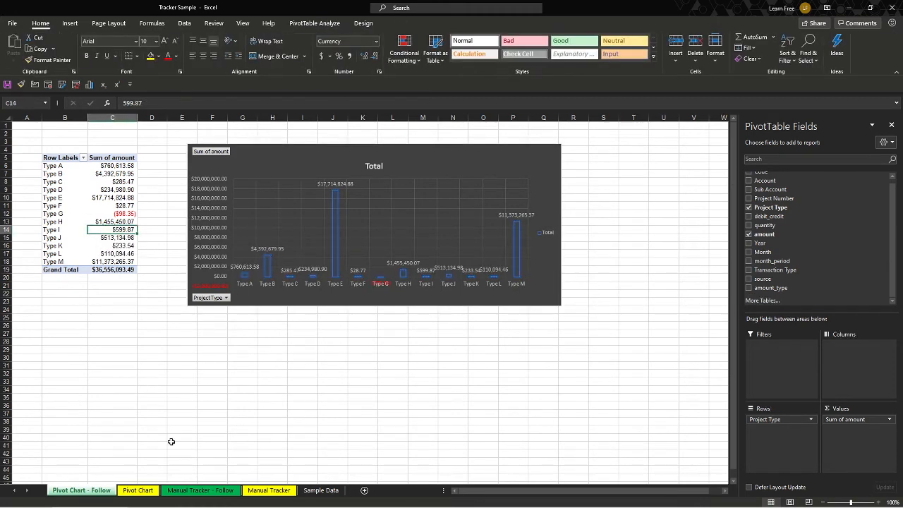
Step: Insert a second PivotChart from Sample Data range A1:N18005 into the existing Pivot Chart - Follow sheet at cell B30
click(321, 490)
click(170, 214)
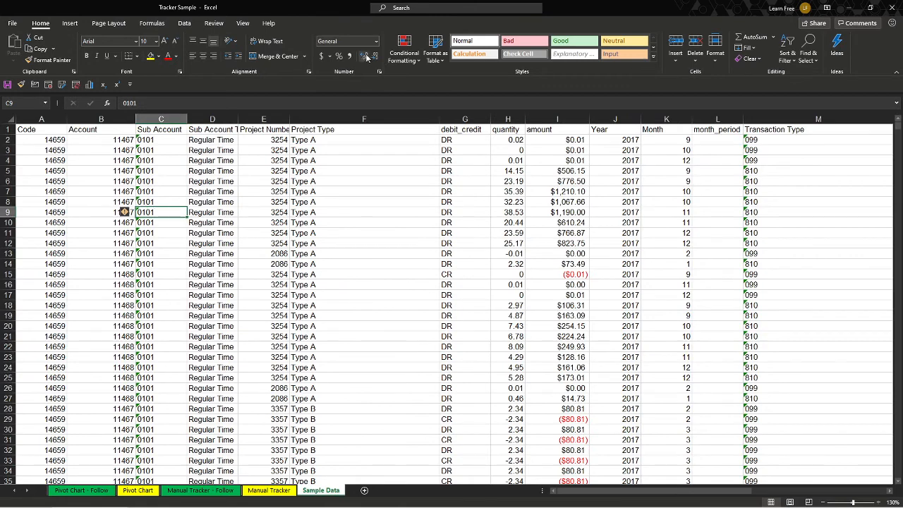
click(71, 23)
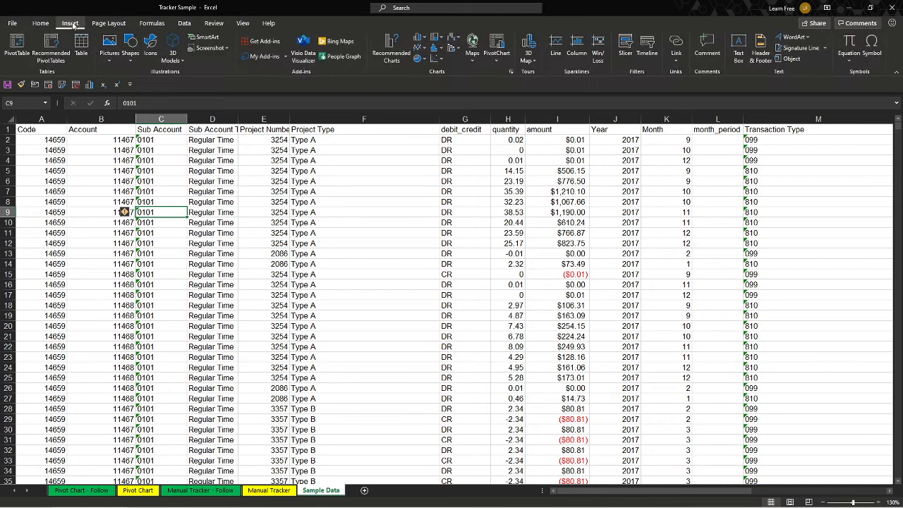
click(497, 44)
click(407, 279)
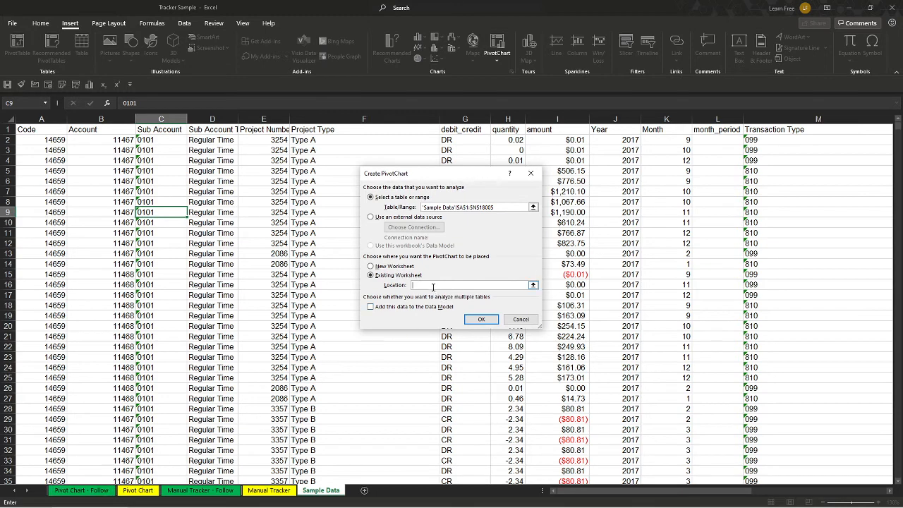
click(107, 490)
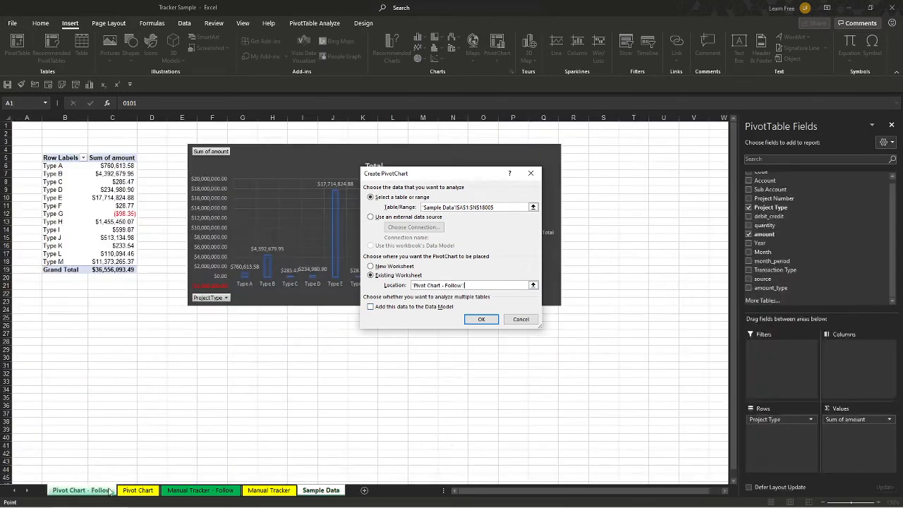
click(72, 359)
click(481, 319)
Step: Move the second PivotChart beside its pivot table and plot the sum of amount by Month
drag(525, 253, 393, 370)
drag(767, 257, 782, 432)
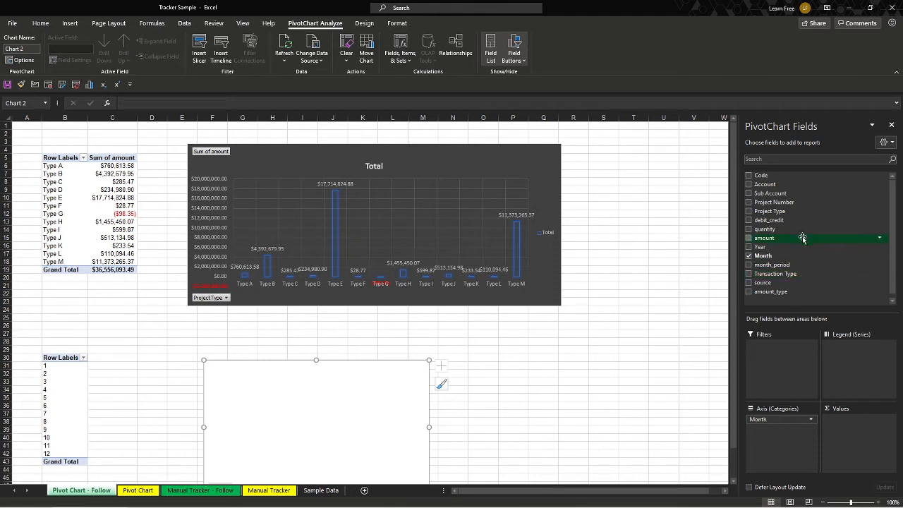
drag(802, 239, 855, 420)
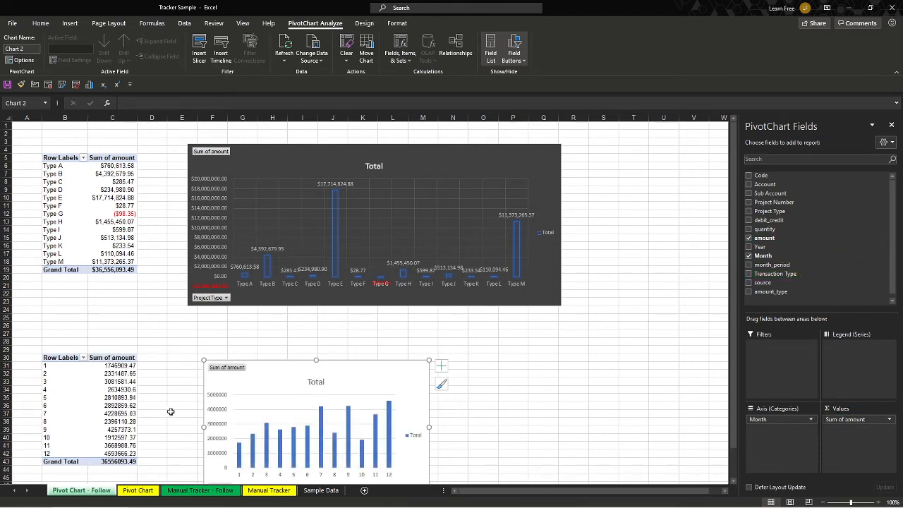
Step: Format the monthly pivot amounts as currency and realign and enlarge the Month PivotChart to about column Q and row 45
drag(115, 367, 122, 460)
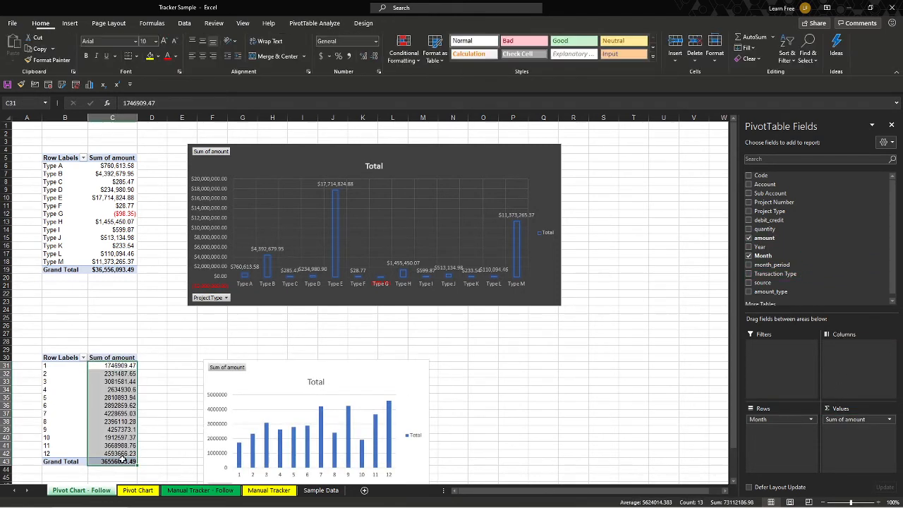
key(ctrl+shift+4)
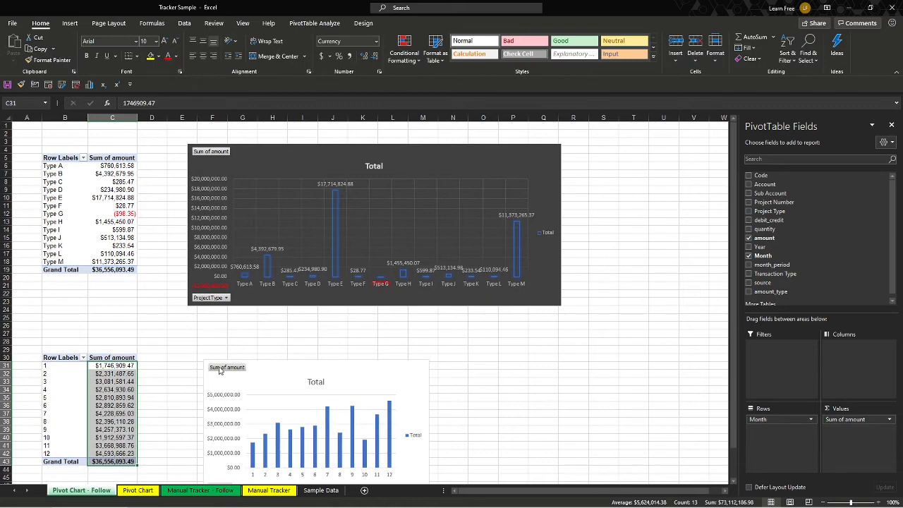
drag(287, 364, 268, 345)
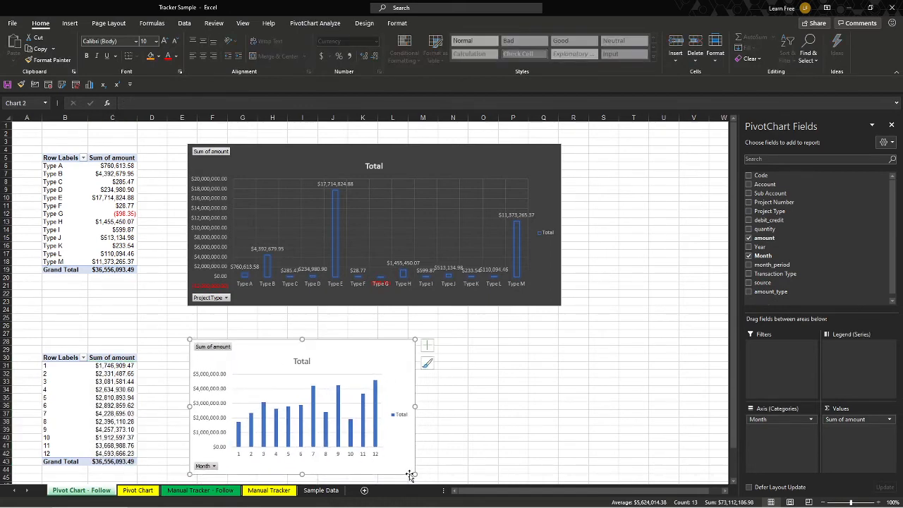
drag(412, 474, 562, 479)
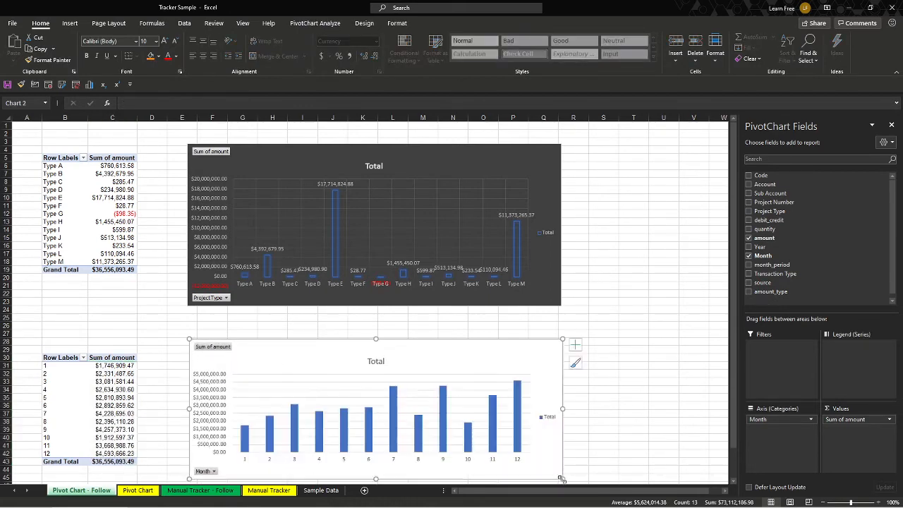
Step: Apply the dark chart style with outlined columns to the Month PivotChart and add data labels to its columns
click(367, 24)
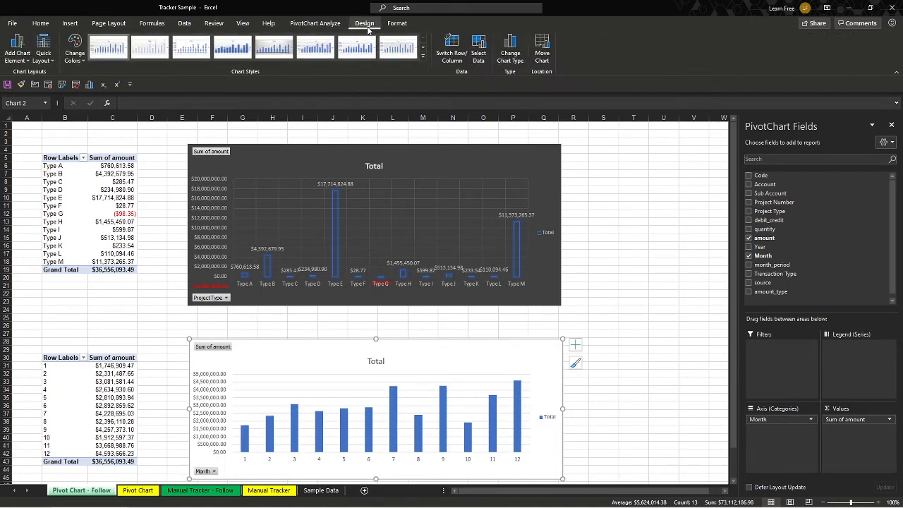
click(421, 61)
click(262, 75)
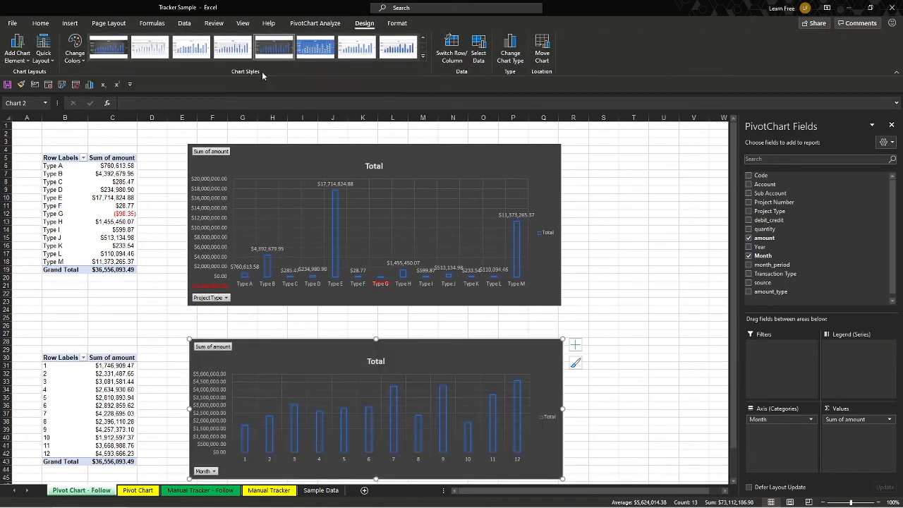
right_click(395, 405)
click(456, 372)
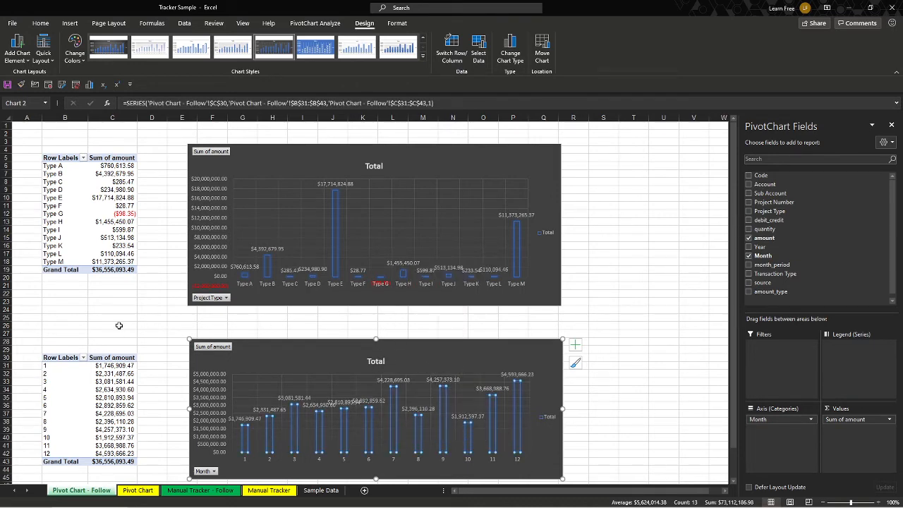
scroll(157, 316, down, 2)
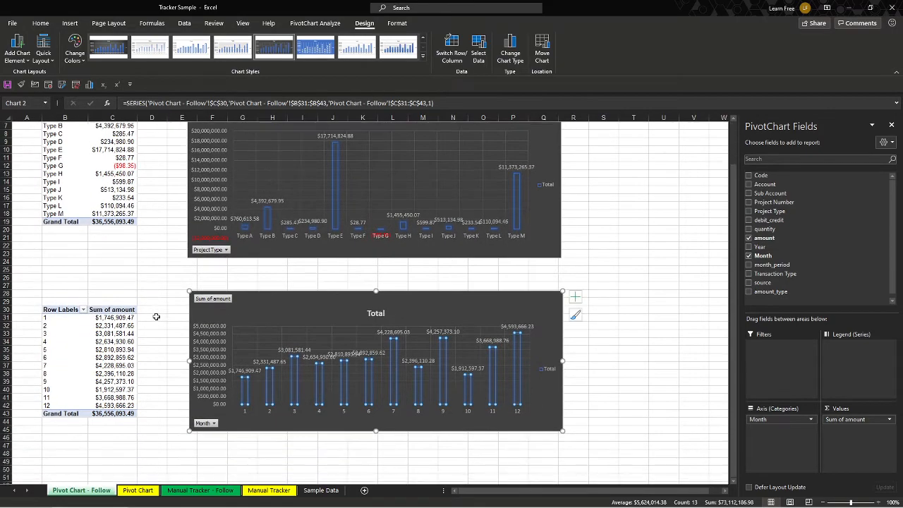
scroll(156, 316, up, 2)
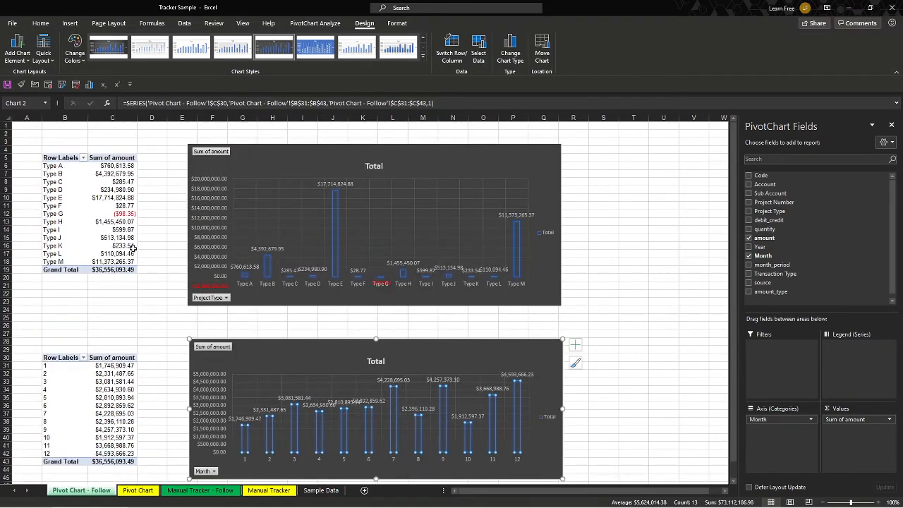
Step: Apply the blue Medium pivot style with a dark blue header to the project type pivot table
click(113, 214)
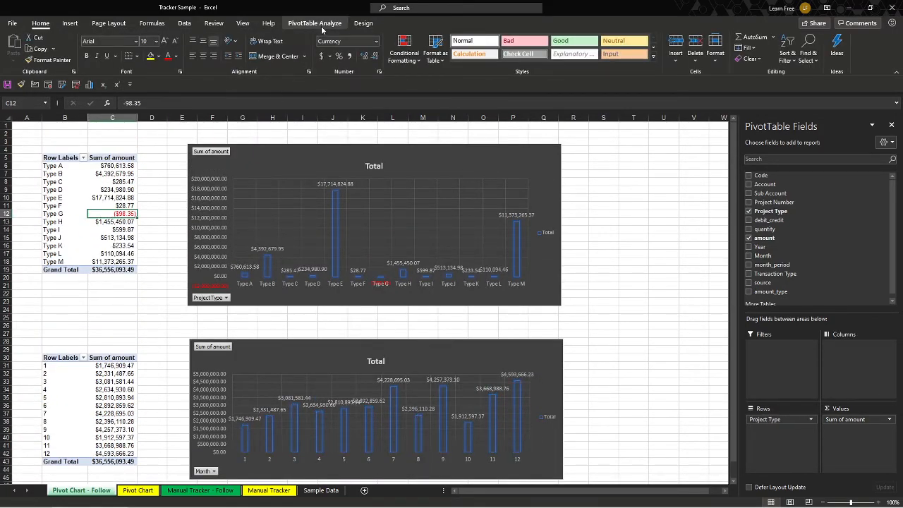
click(113, 189)
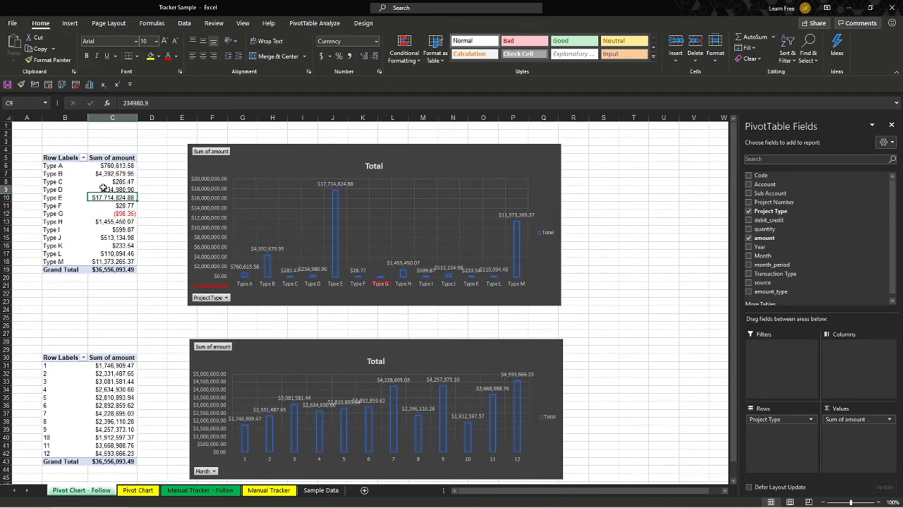
click(363, 23)
click(458, 56)
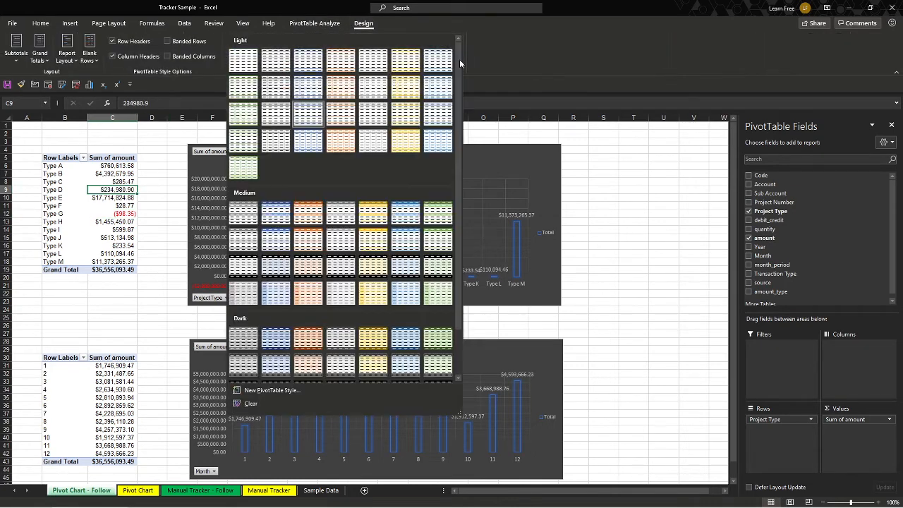
click(276, 213)
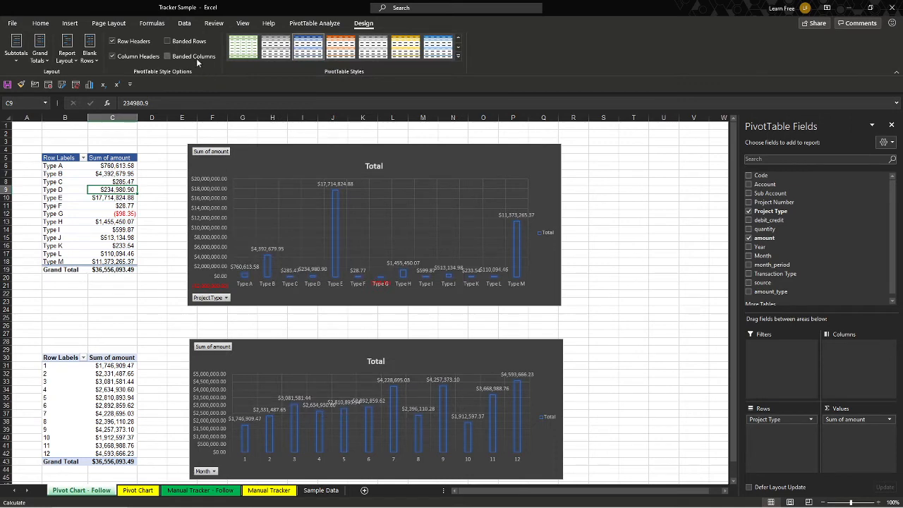
Step: Give the monthly pivot table the same blue Medium pivot style with row and column banding
click(112, 357)
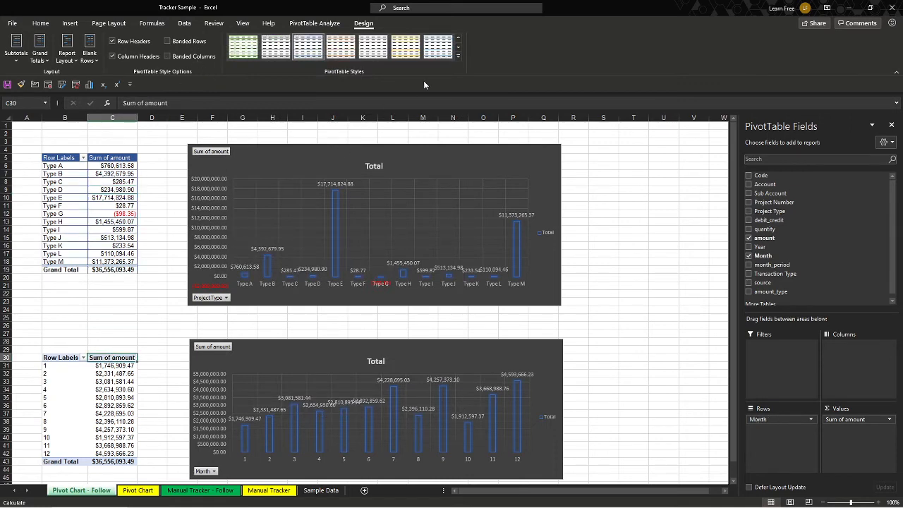
click(456, 59)
click(273, 197)
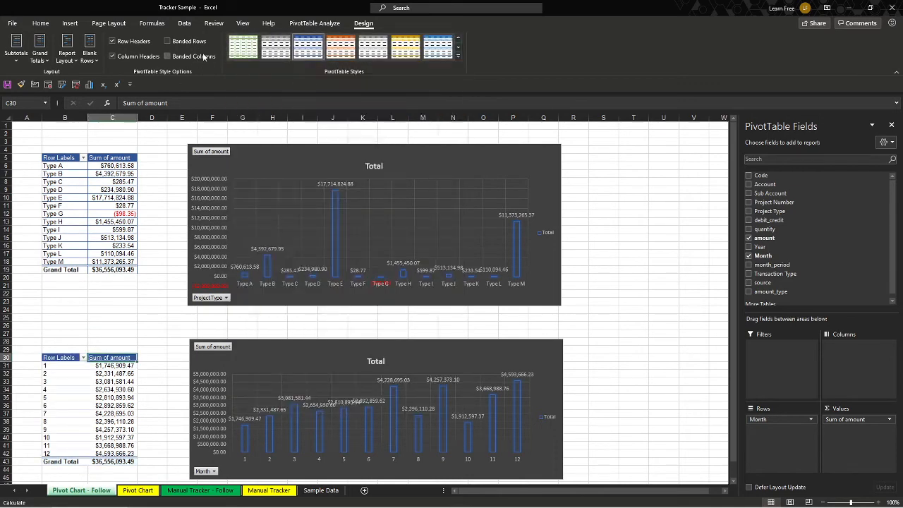
click(161, 222)
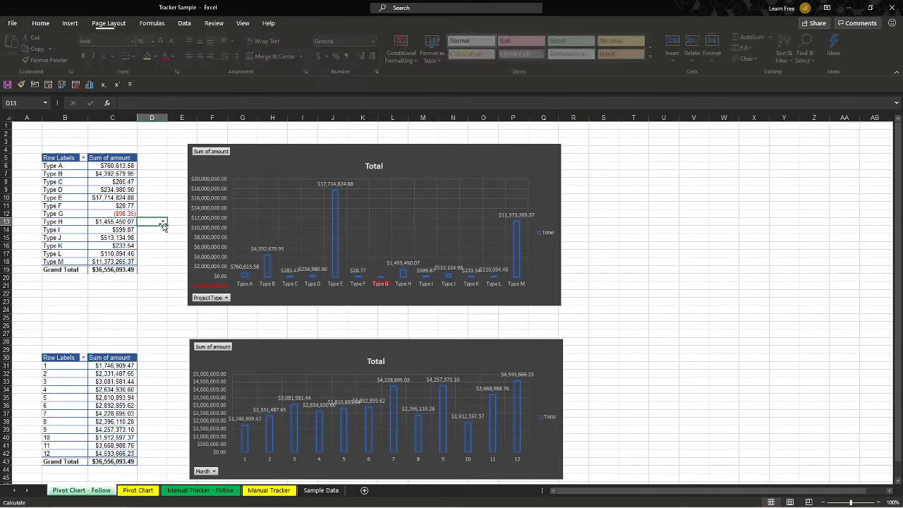
click(155, 181)
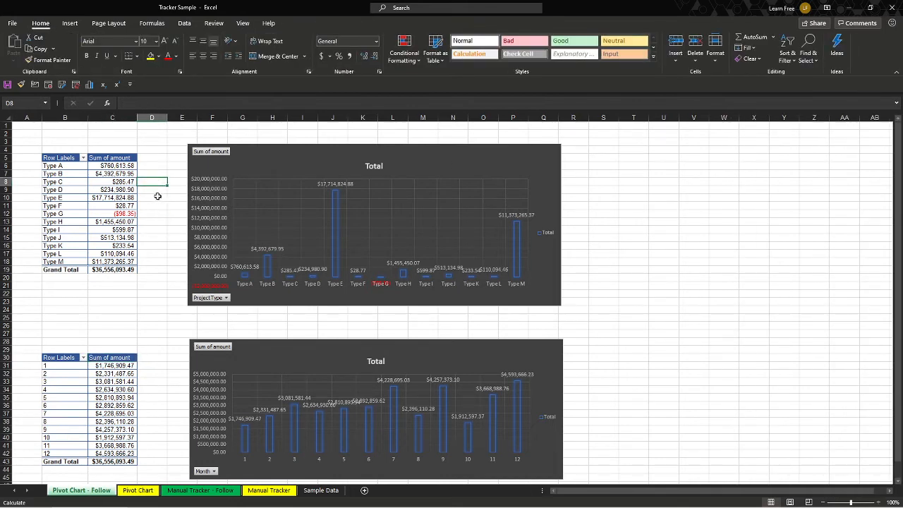
Step: Insert a PivotChart with its pivot table from the Sample Data range into a new worksheet
click(319, 492)
click(373, 158)
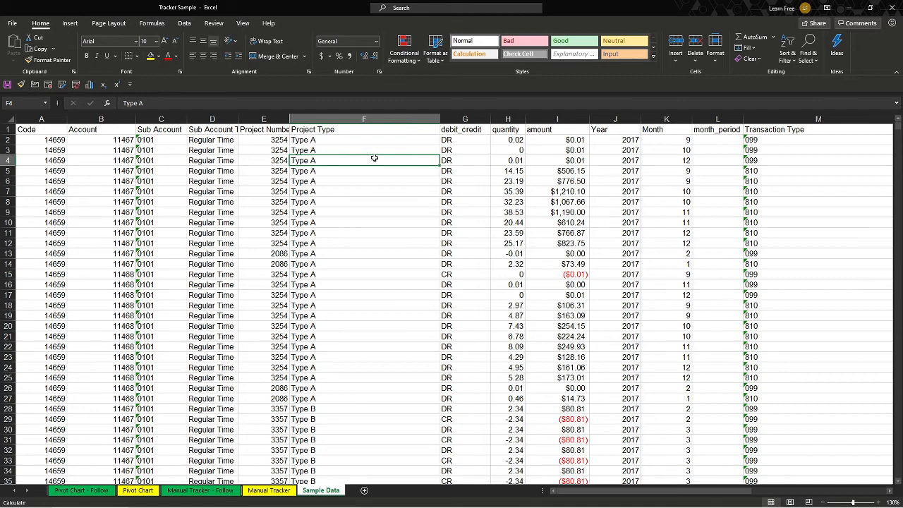
key(alt)
key(n)
key(v)
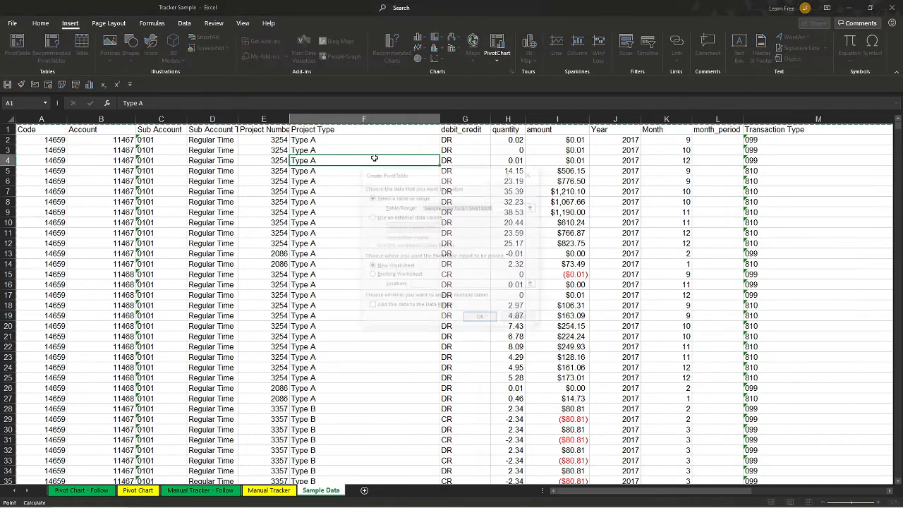
key(Return)
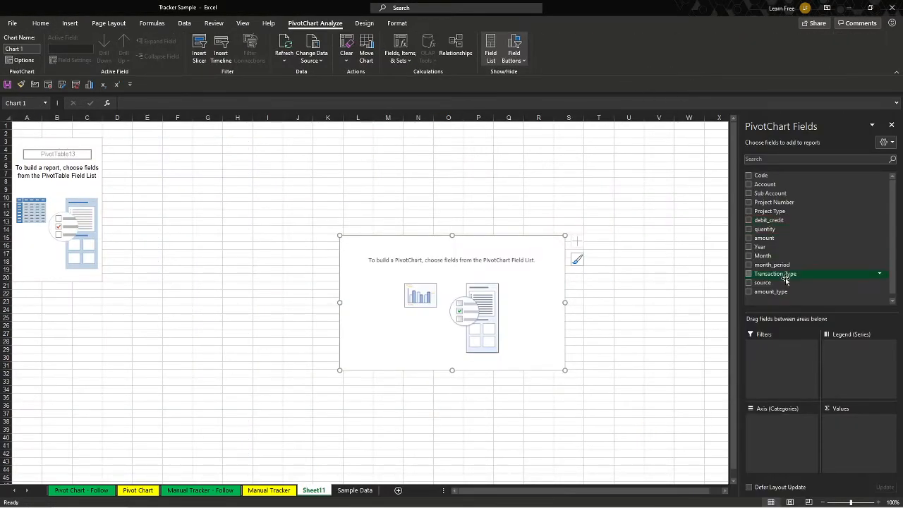
Step: Plot the sum of amount by Project Type and move the PivotChart beside its pivot table
drag(776, 237, 847, 427)
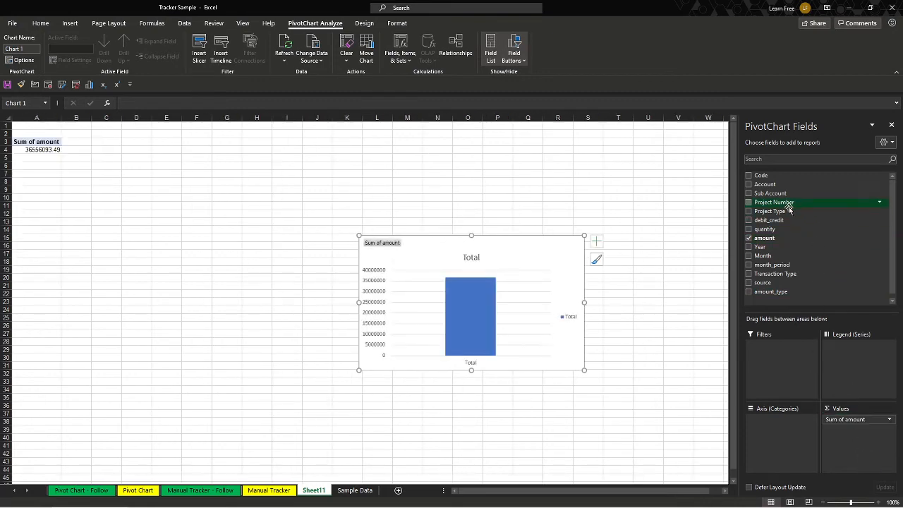
drag(795, 211, 778, 452)
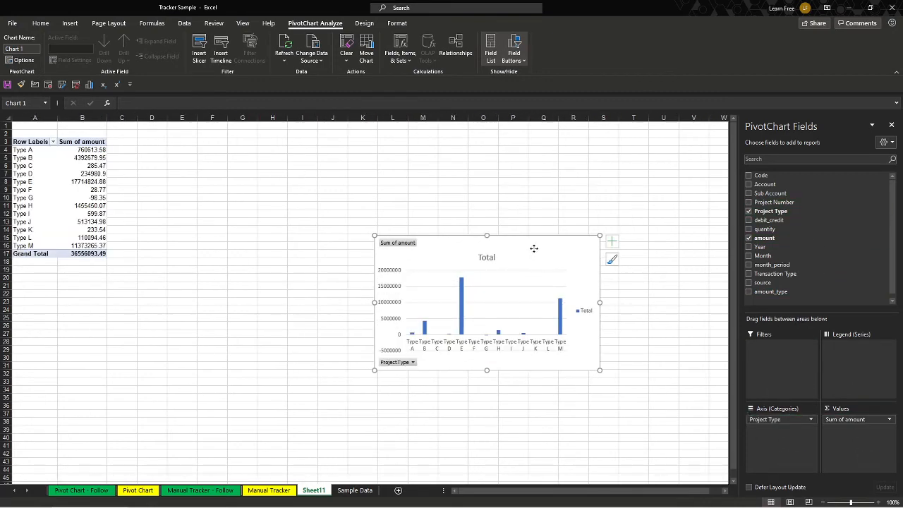
drag(534, 248, 316, 148)
Step: Insert another PivotChart from Sample Data range A1:N18005 into the existing Sheet11 at cell A27
click(346, 491)
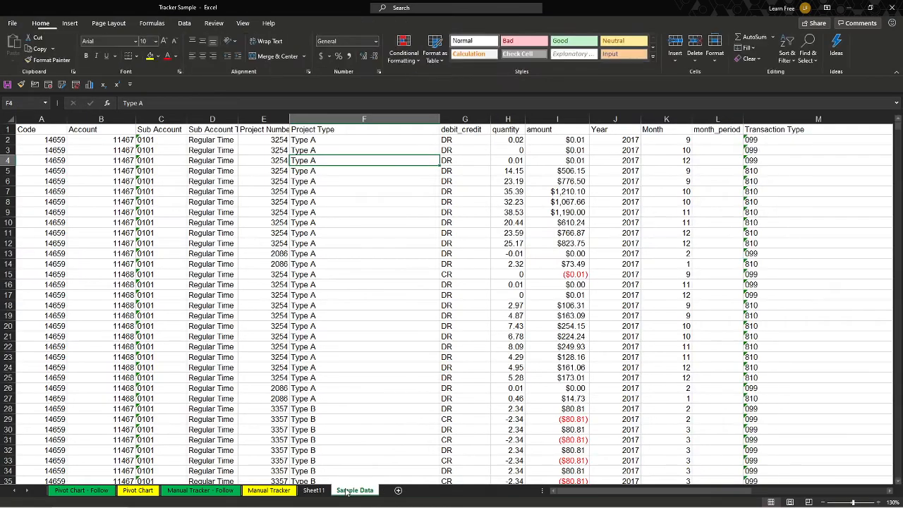
key(alt)
key(n)
key(v)
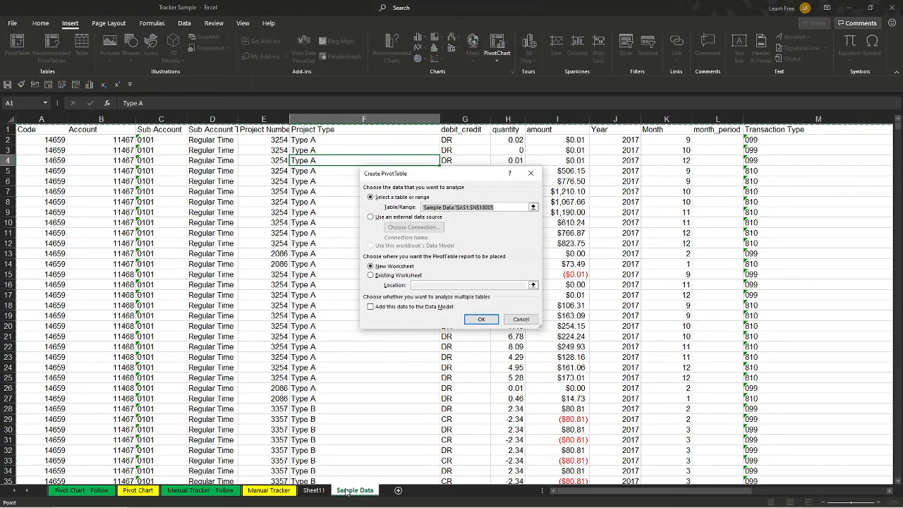
click(395, 275)
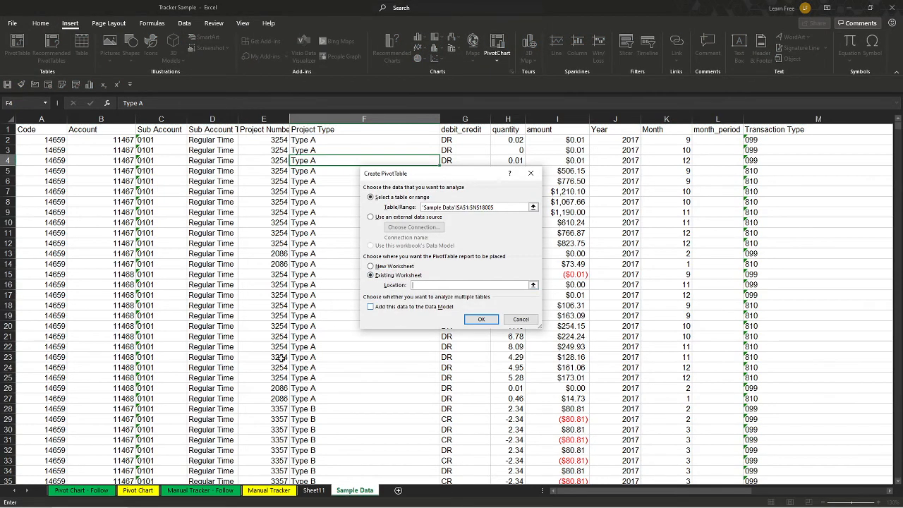
click(94, 492)
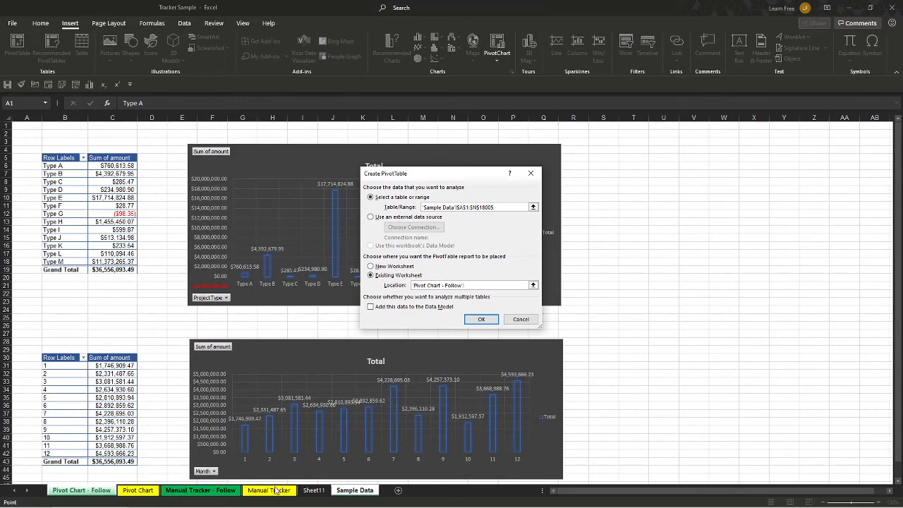
click(343, 492)
click(310, 492)
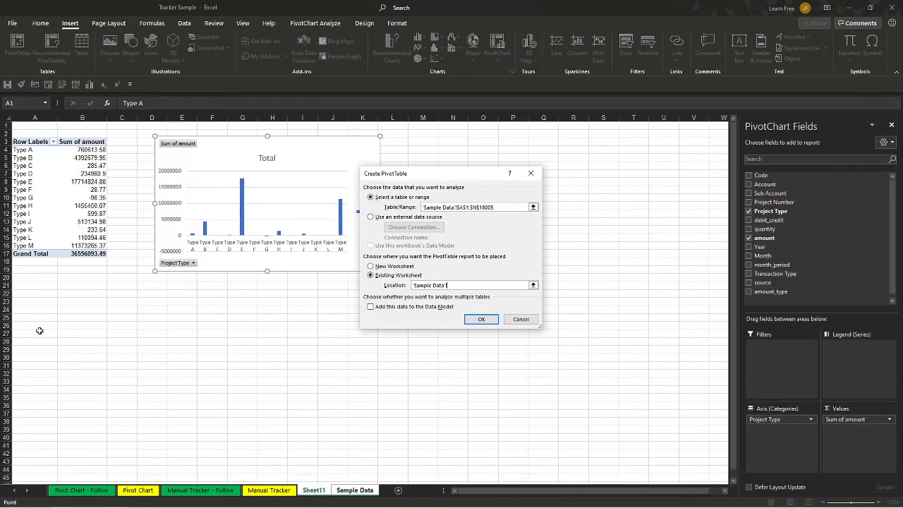
click(40, 330)
click(481, 319)
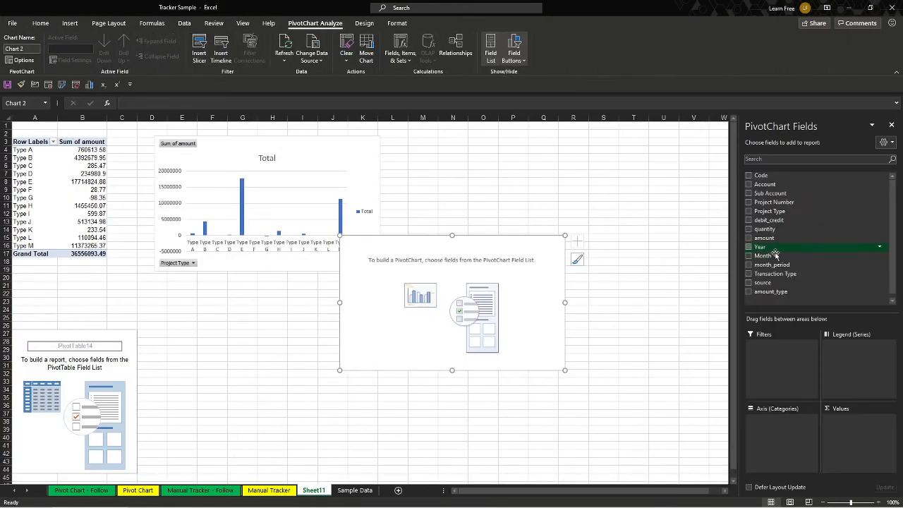
Step: Plot the sum of amount by Month in the new PivotChart and format column B as currency
click(764, 256)
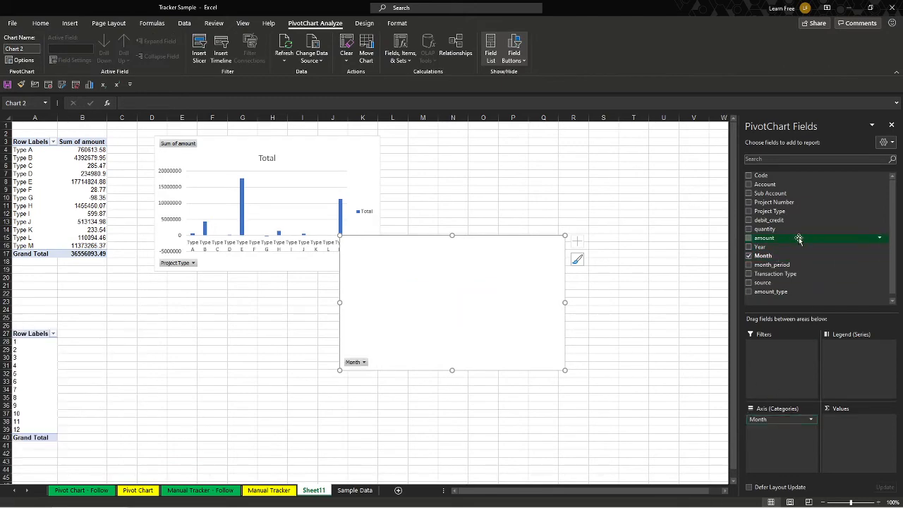
drag(798, 239, 857, 434)
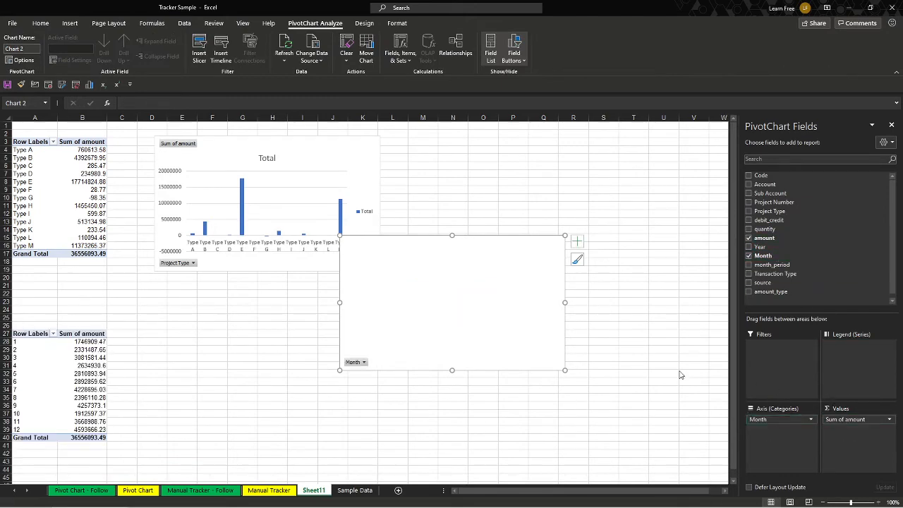
click(75, 161)
key(ctrl+space)
key(ctrl+shift+4)
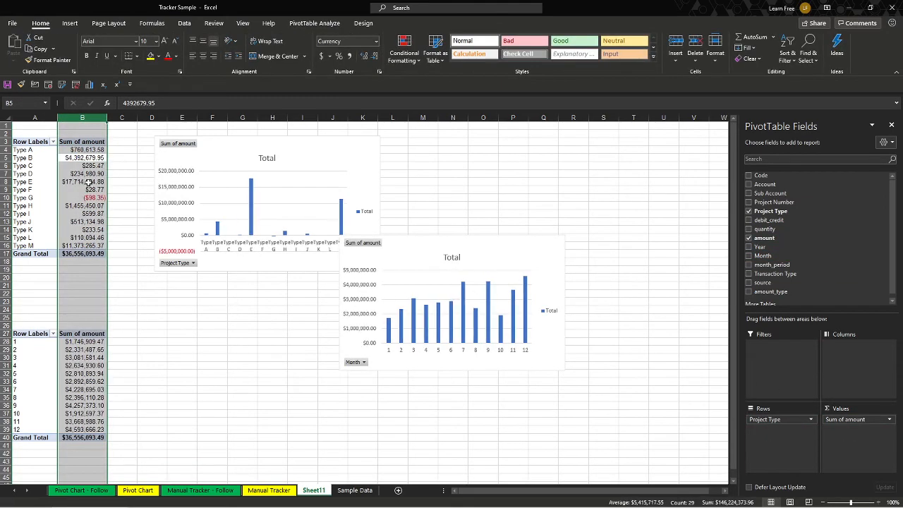
Step: Turn on banded rows and columns for Sheet11's project type pivot table and apply the pivot style with a dark blue header
click(88, 183)
click(363, 24)
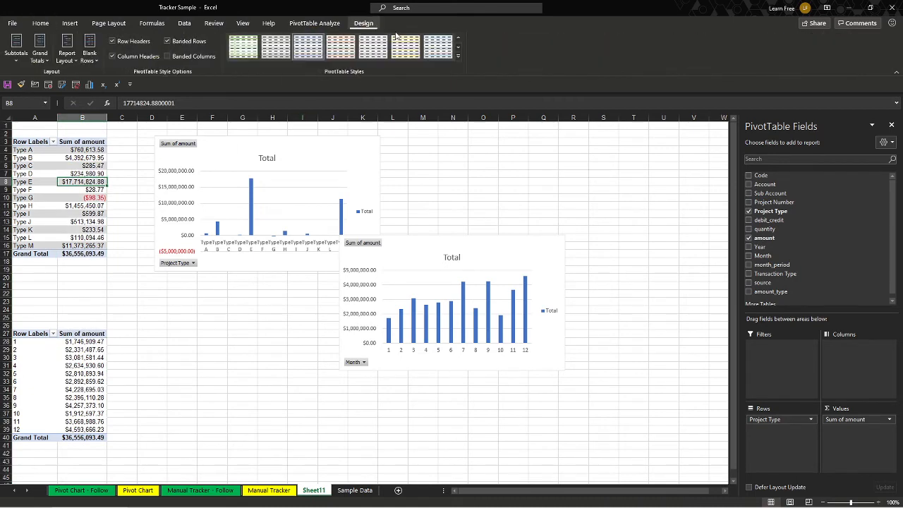
key(alt)
key(j)
key(y)
key(s)
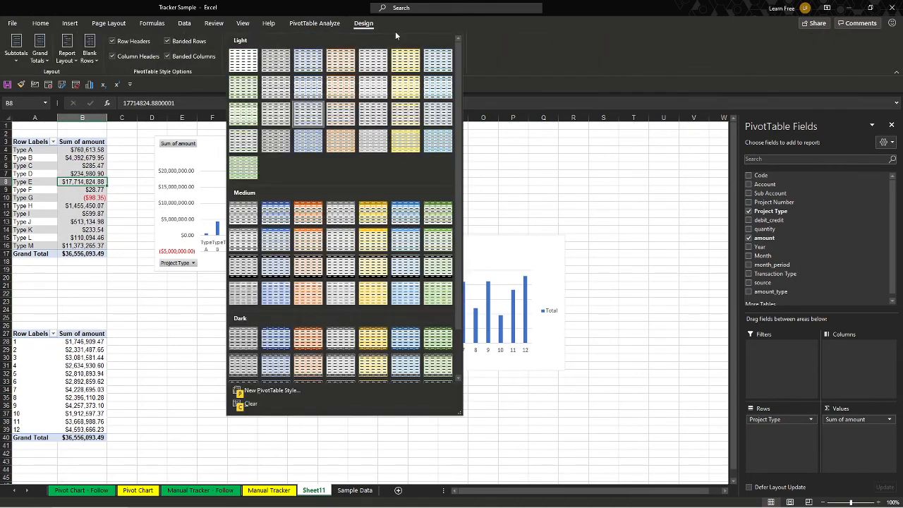
key(Down)
key(Down)
key(Return)
Step: Turn on banded rows for Sheet11's month pivot table and apply the pivot style with a dark blue header
key(ctrl+Down)
key(ctrl+Down)
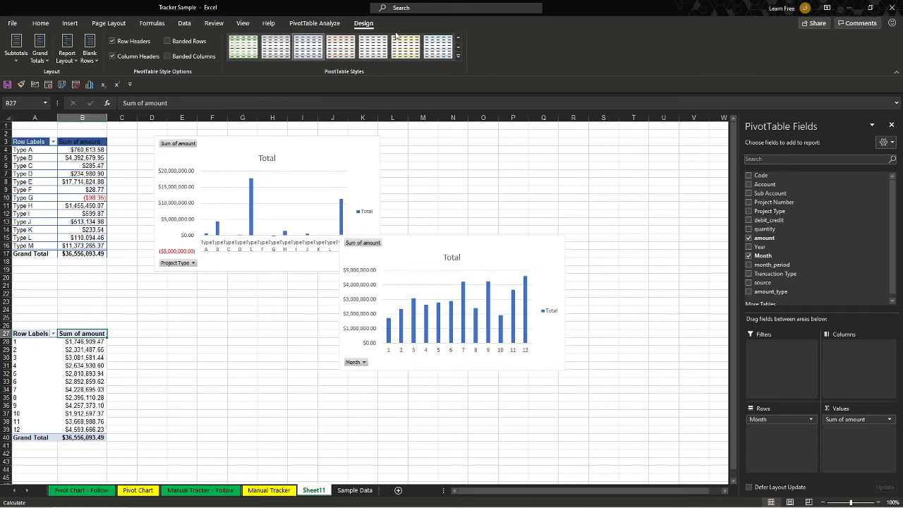
key(alt)
key(j)
key(y)
key(r)
key(alt)
key(j)
key(y)
key(s)
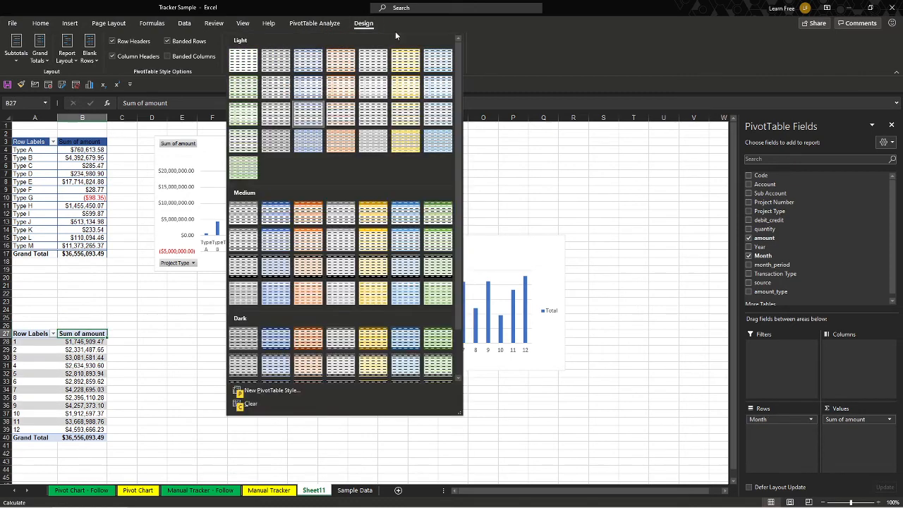
key(Down)
key(Down)
key(Left)
key(Return)
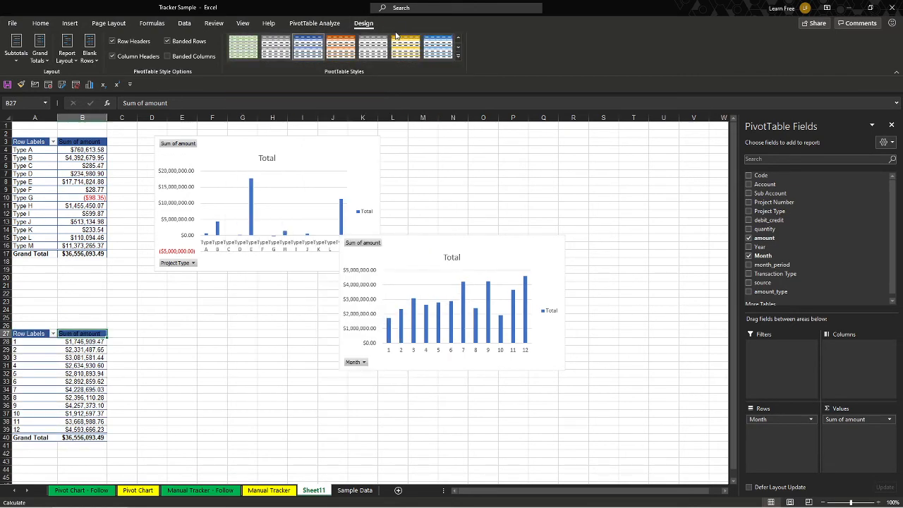
key(alt)
key(Escape)
Step: Move the month PivotChart beside its pivot table and enlarge it to span about columns C to O
key(Right)
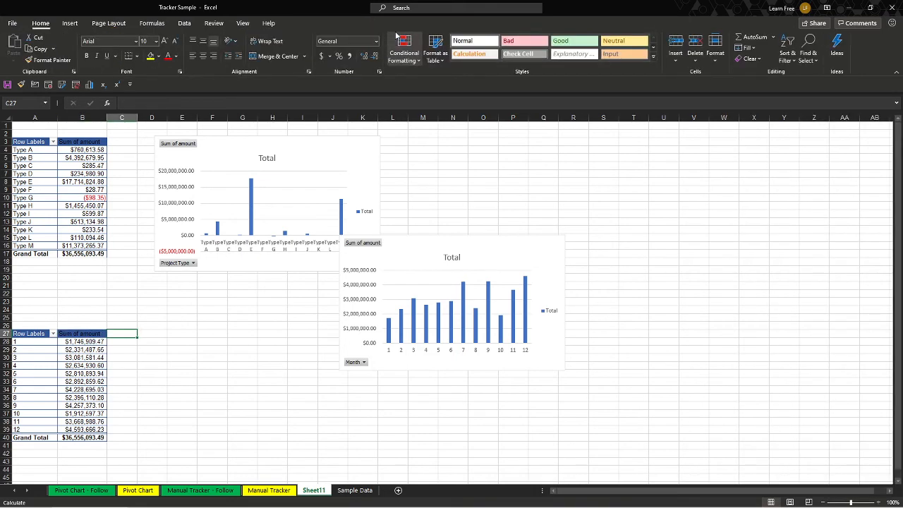
drag(420, 270, 210, 332)
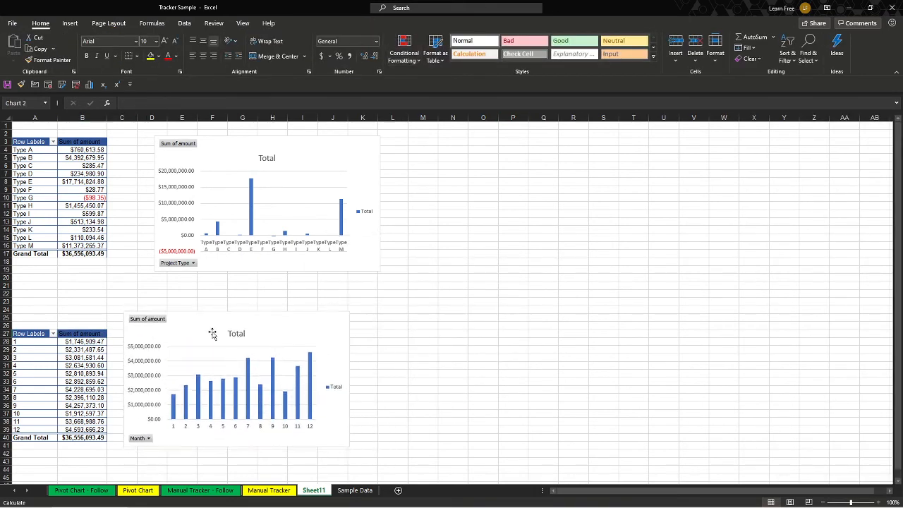
drag(355, 447, 494, 467)
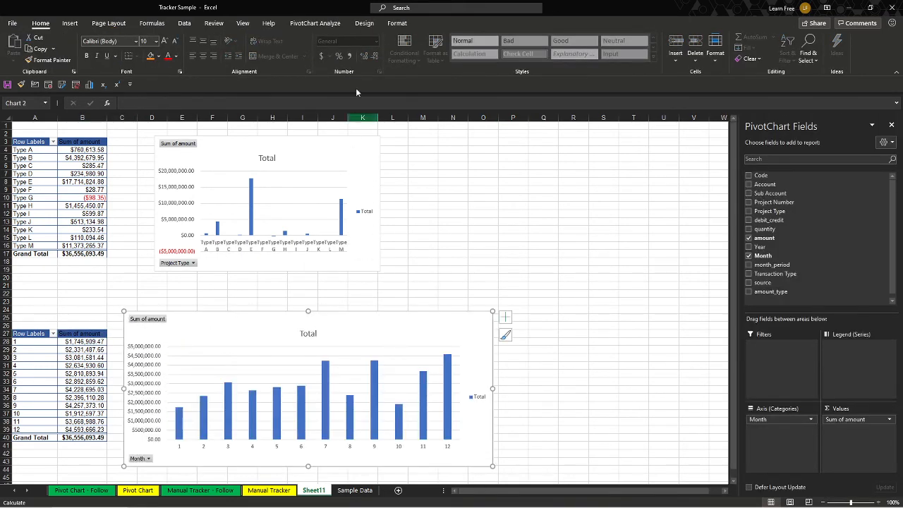
Step: Apply the dark chart style with outlined blue columns to the month PivotChart and add data labels to its columns
click(364, 23)
click(423, 48)
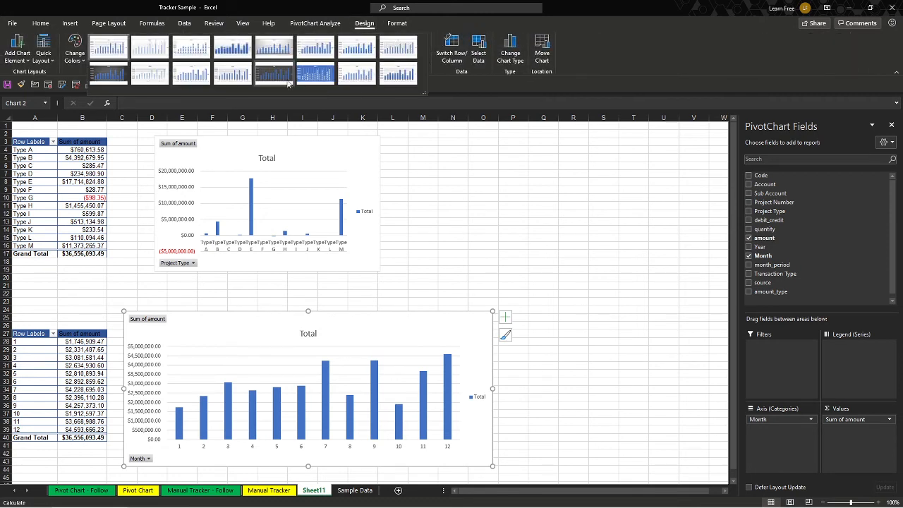
click(274, 48)
right_click(372, 384)
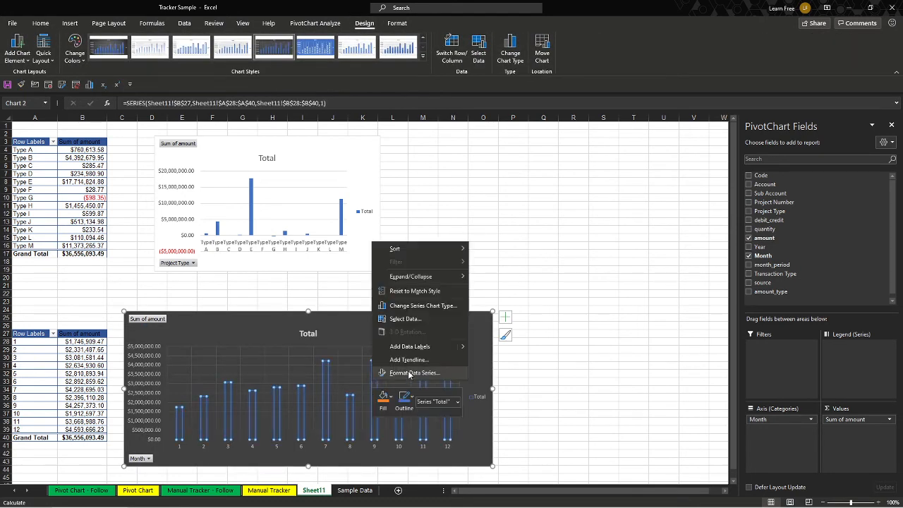
click(405, 345)
Step: Enlarge the project type PivotChart and align it above the month chart at about the same width
click(335, 171)
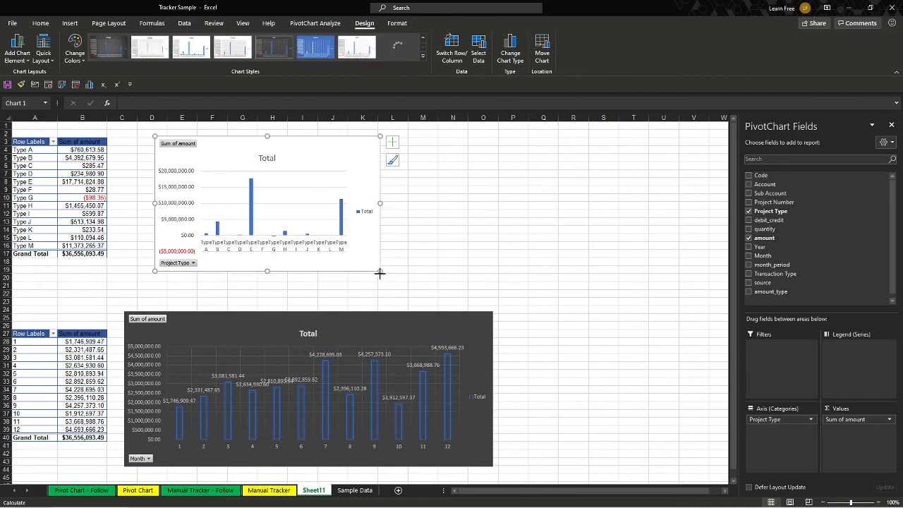
drag(380, 271, 488, 292)
drag(387, 150, 357, 147)
drag(460, 292, 492, 294)
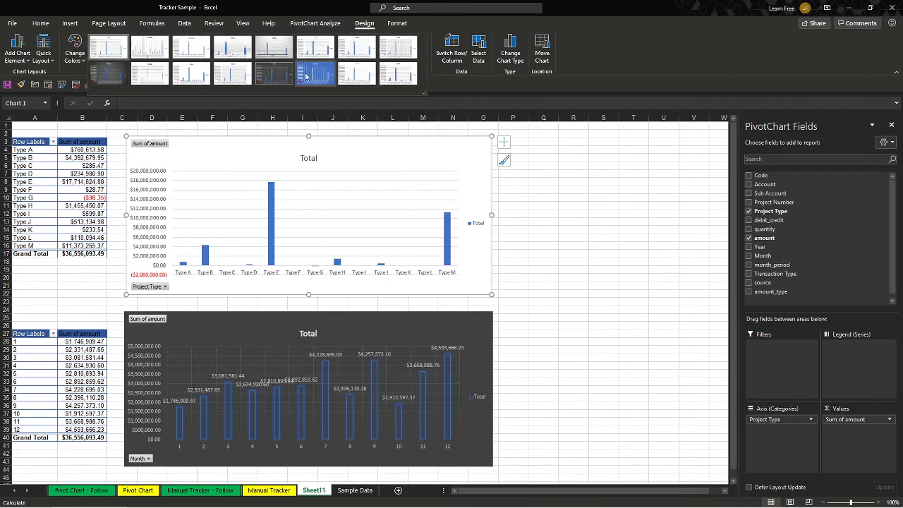
Step: Give the project type PivotChart the same dark style with outlined columns and add data labels to its columns
click(275, 53)
right_click(271, 205)
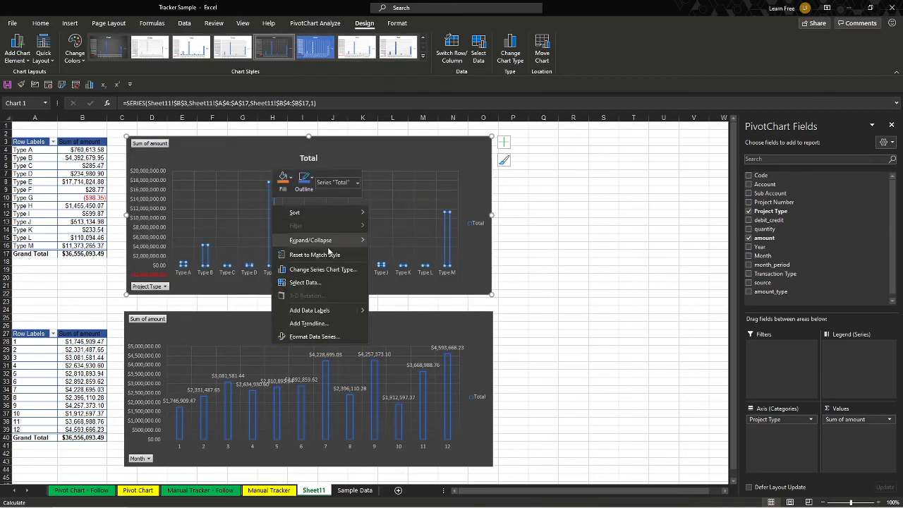
click(325, 310)
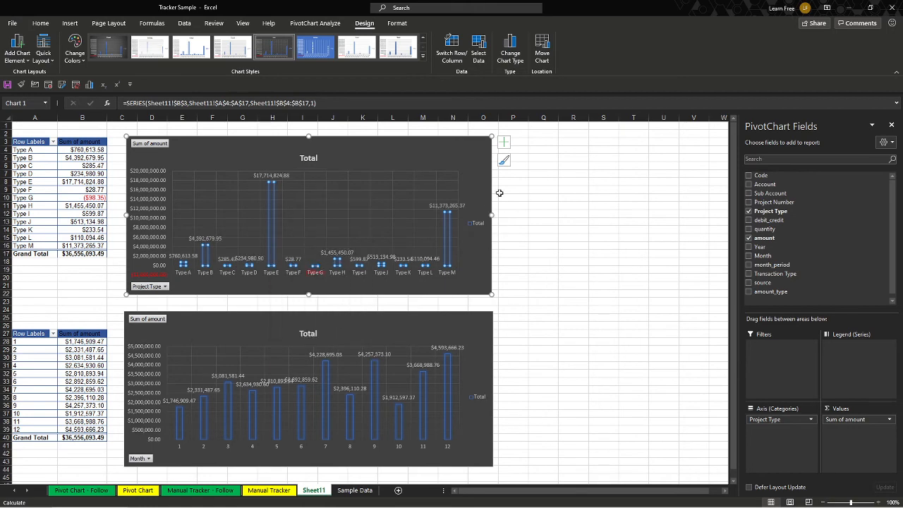
click(527, 173)
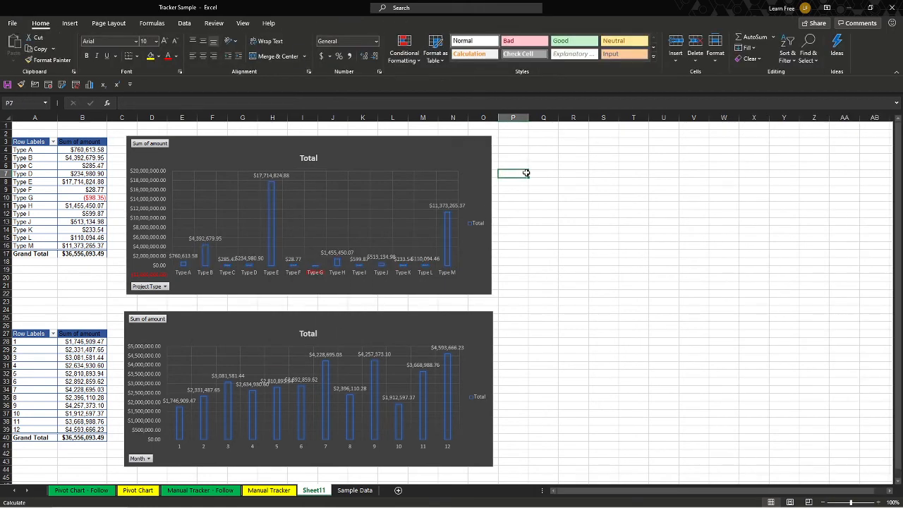
Step: Delete the legends from the project type and month PivotCharts
click(482, 223)
key(Delete)
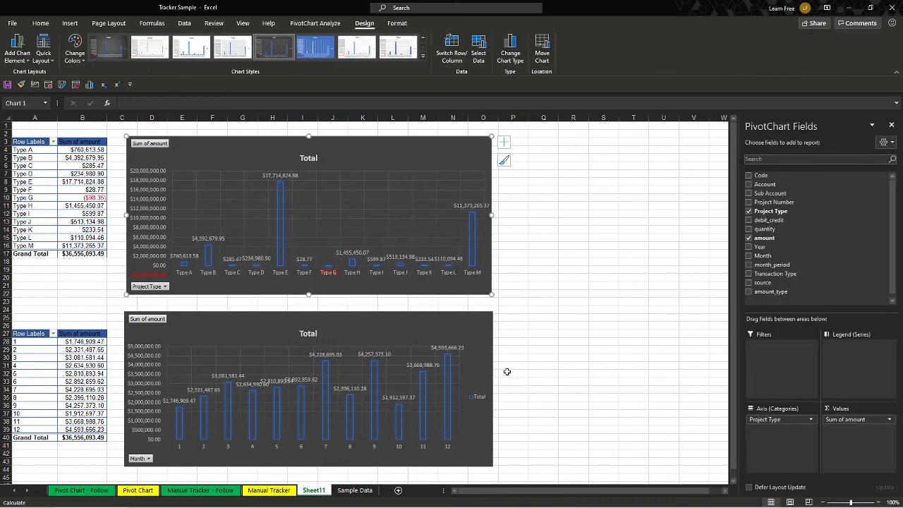
click(479, 396)
key(Delete)
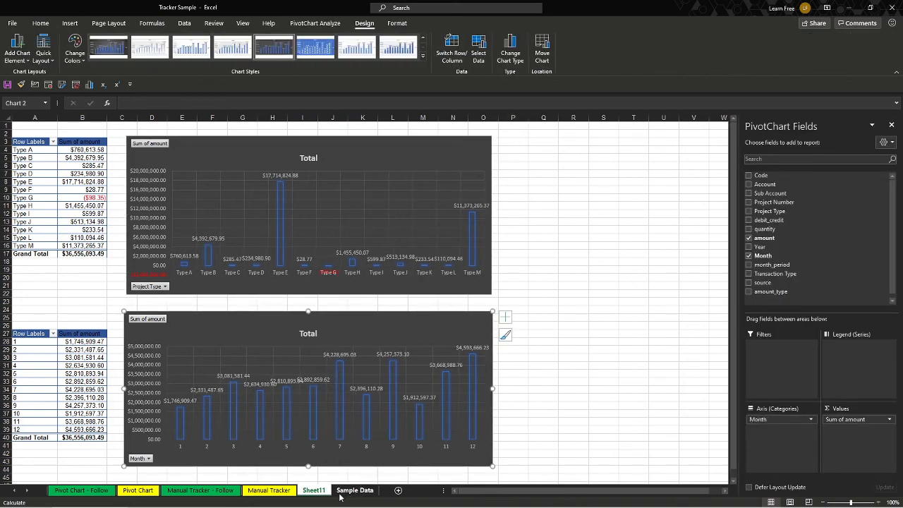
Step: On the Pivot Chart - Follow sheet, change the project type pivot table's data source to Sample Data range A1:N18005
click(342, 492)
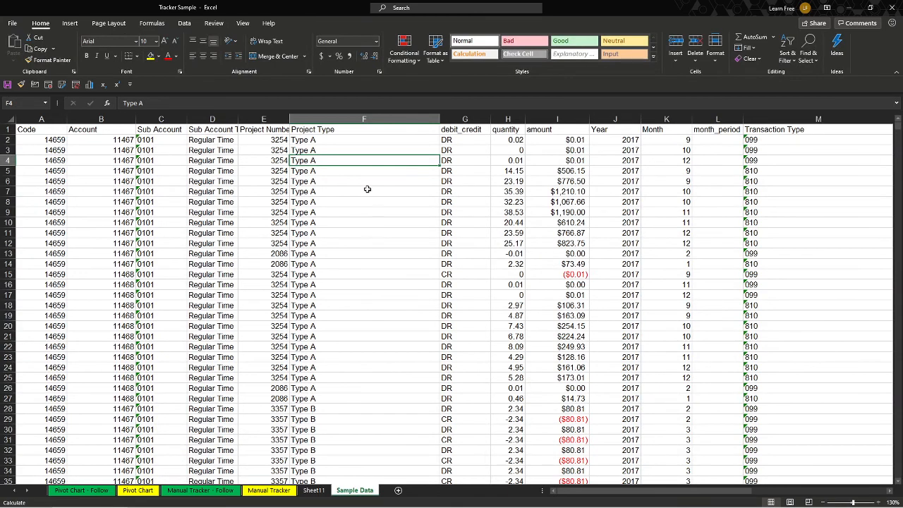
click(101, 492)
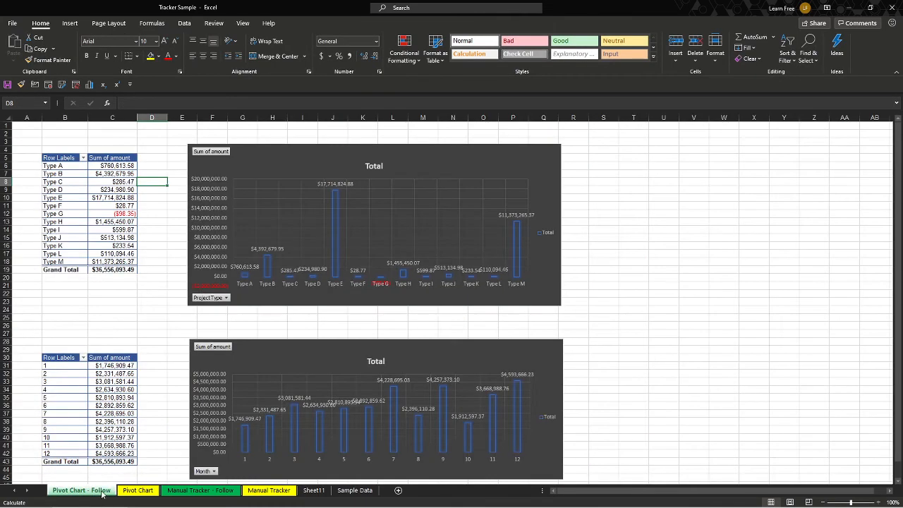
click(111, 188)
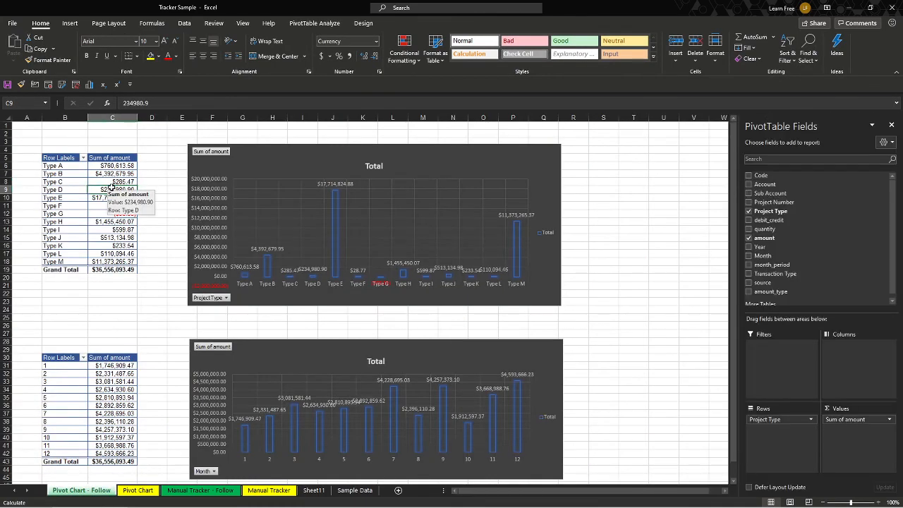
click(338, 24)
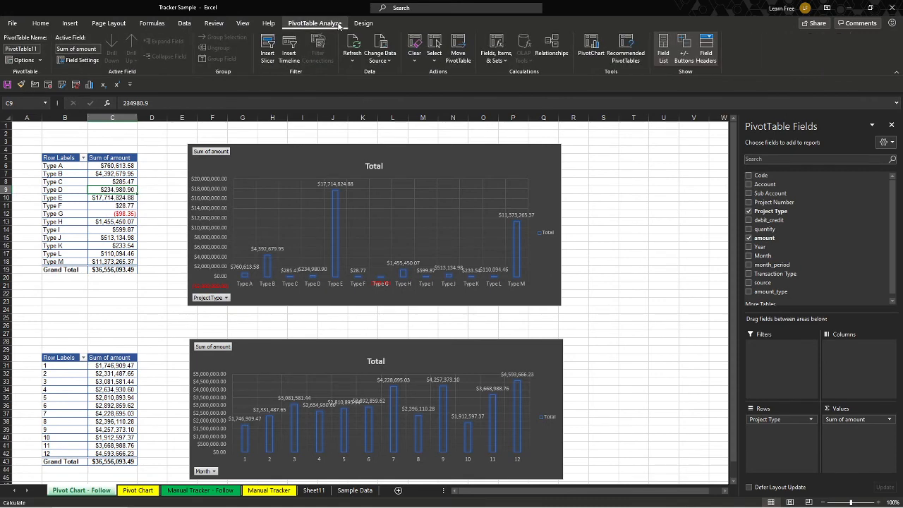
click(375, 36)
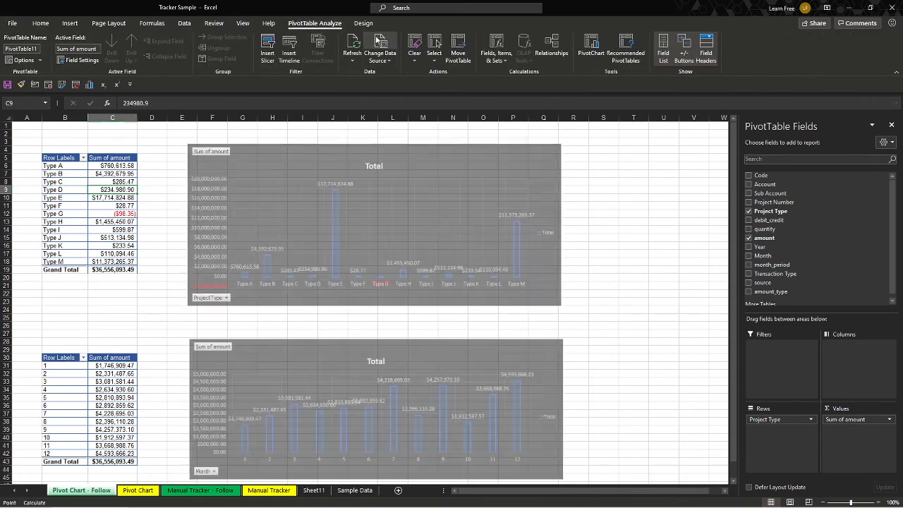
drag(29, 130, 745, 440)
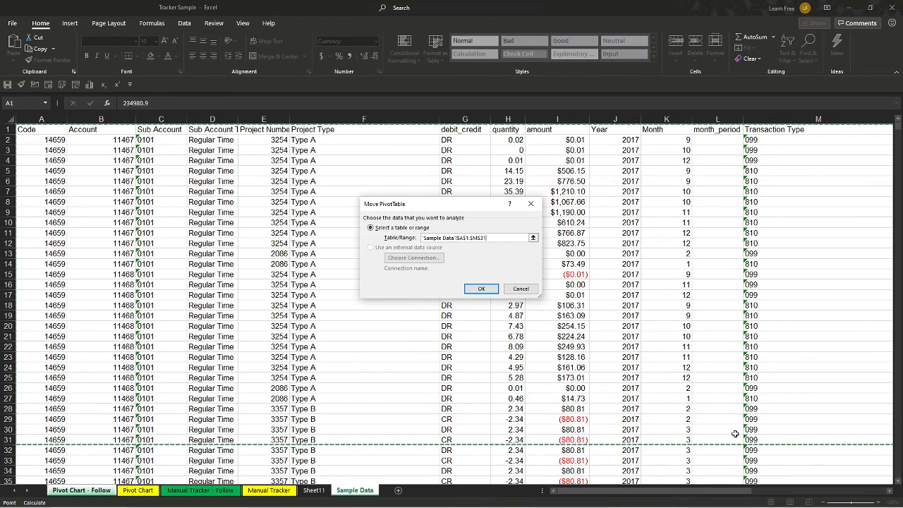
key(ctrl+Home)
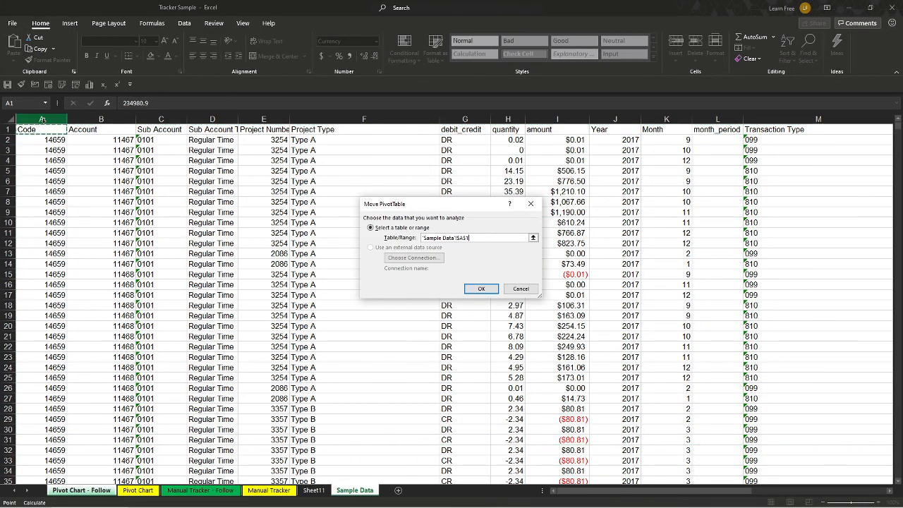
key(ctrl+shift+Right)
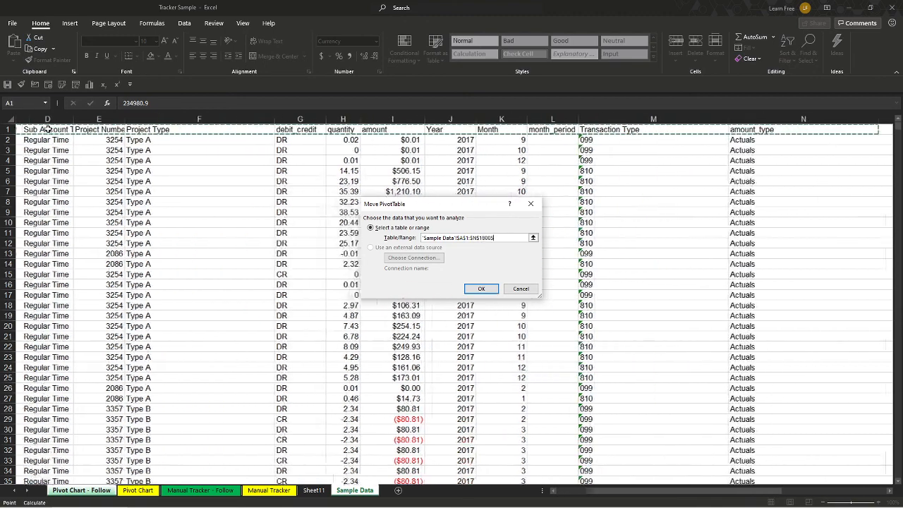
key(ctrl+shift+Down)
key(Return)
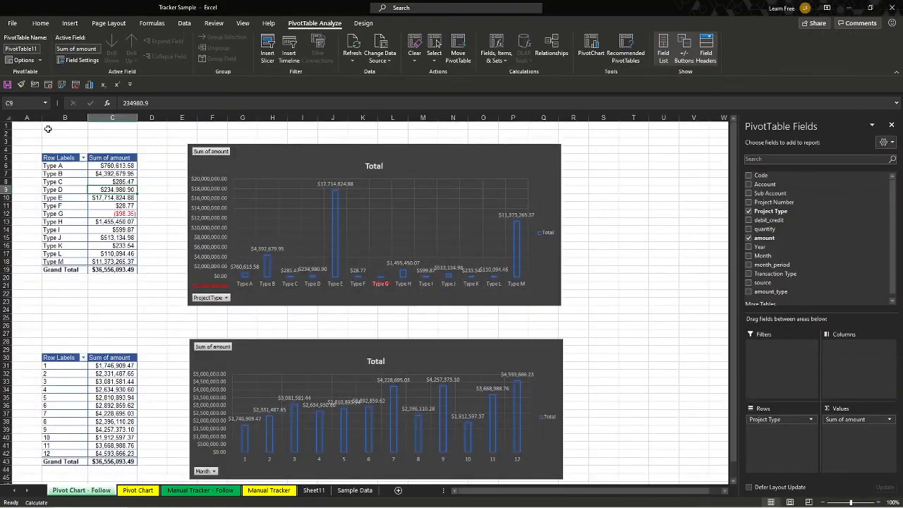
Step: Change the month pivot table's data source on Pivot Chart - Follow to Sample Data range A1:N18005
click(103, 381)
click(369, 26)
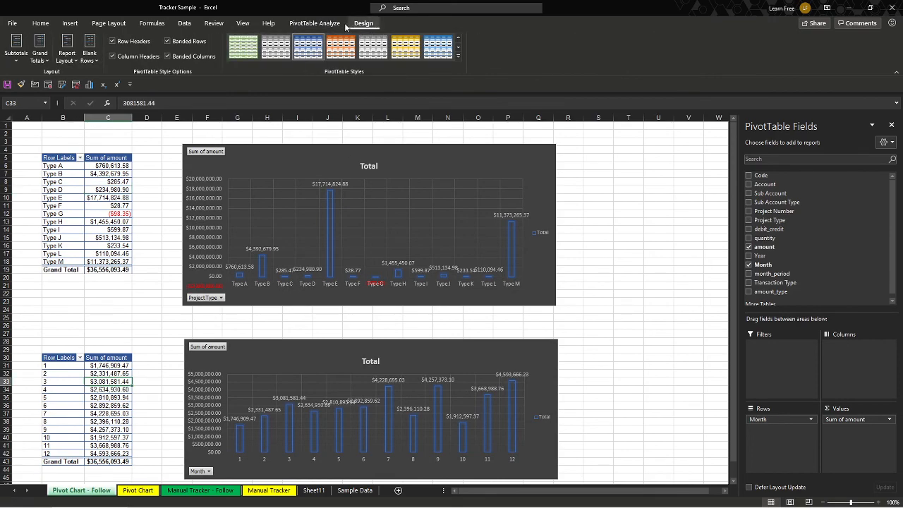
click(335, 25)
click(381, 44)
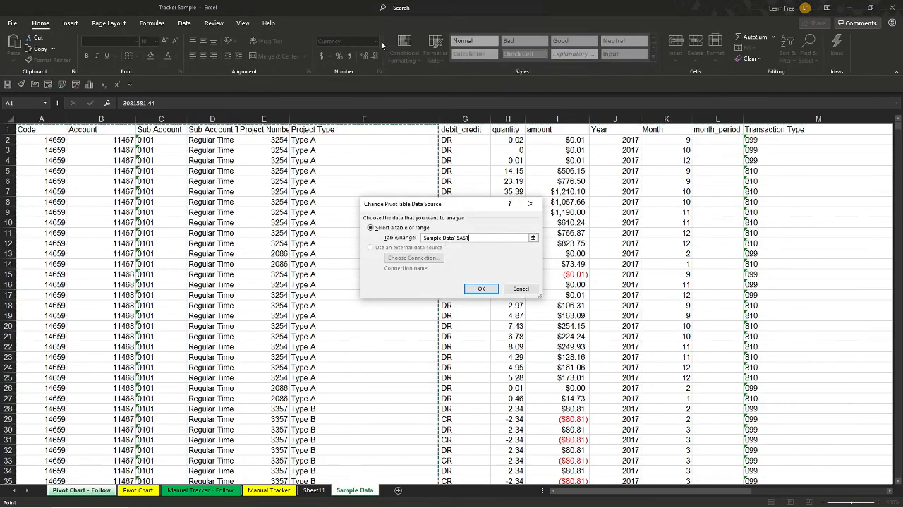
key(ctrl+shift+Right)
key(ctrl+shift+Down)
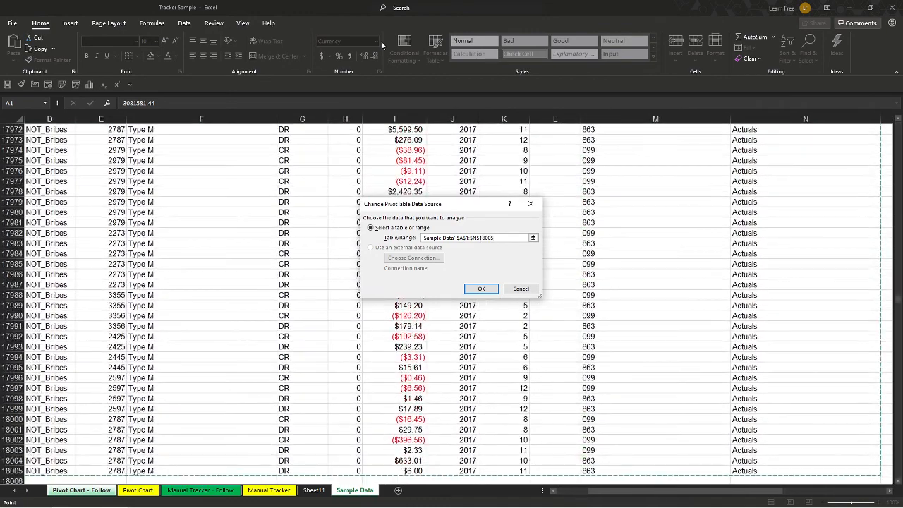
key(Return)
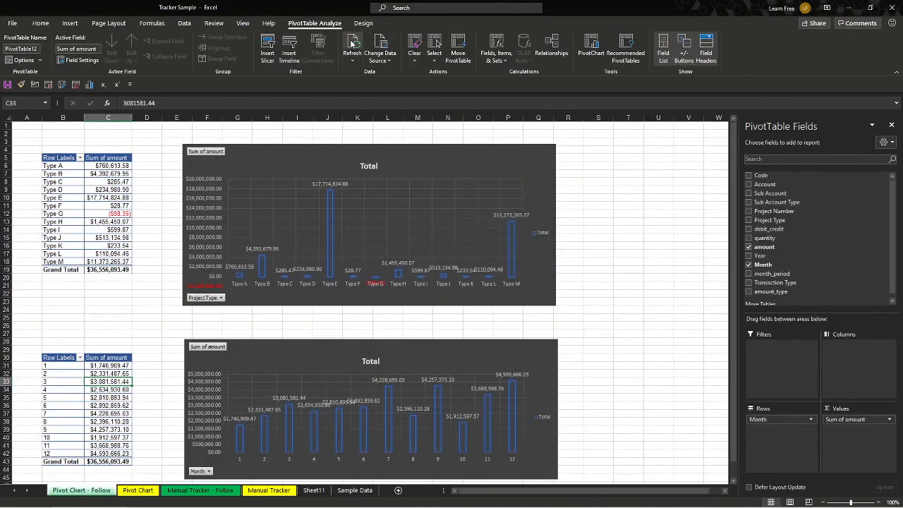